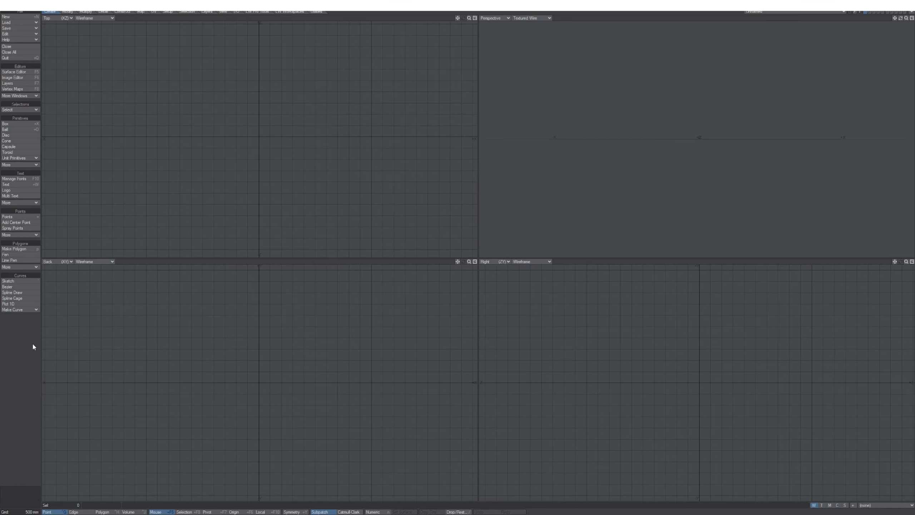
Open Preferences on the Modeler category and position the dialog clear of the Back and Top views.
key(o)
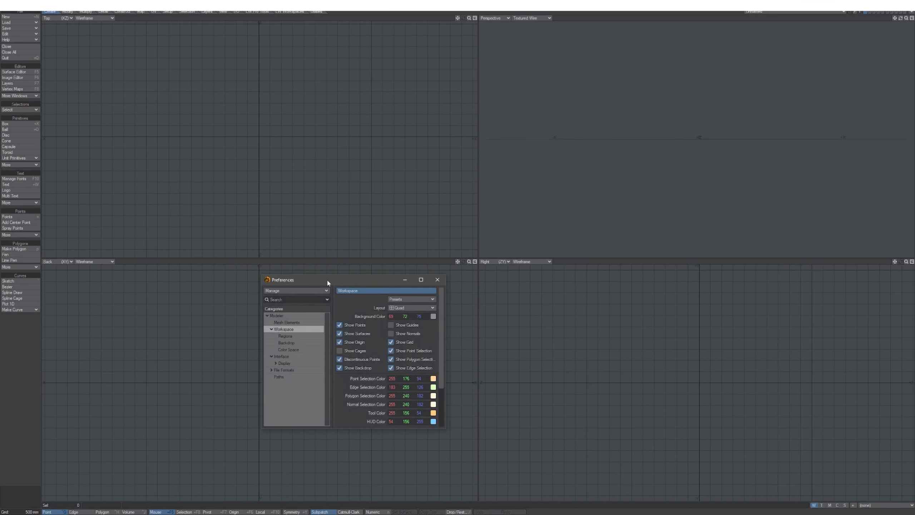
drag(326, 279, 254, 139)
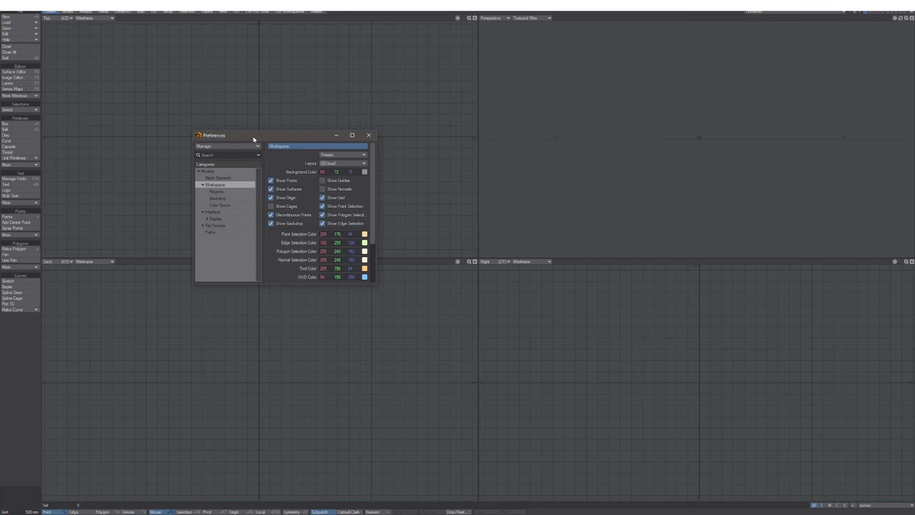
click(216, 171)
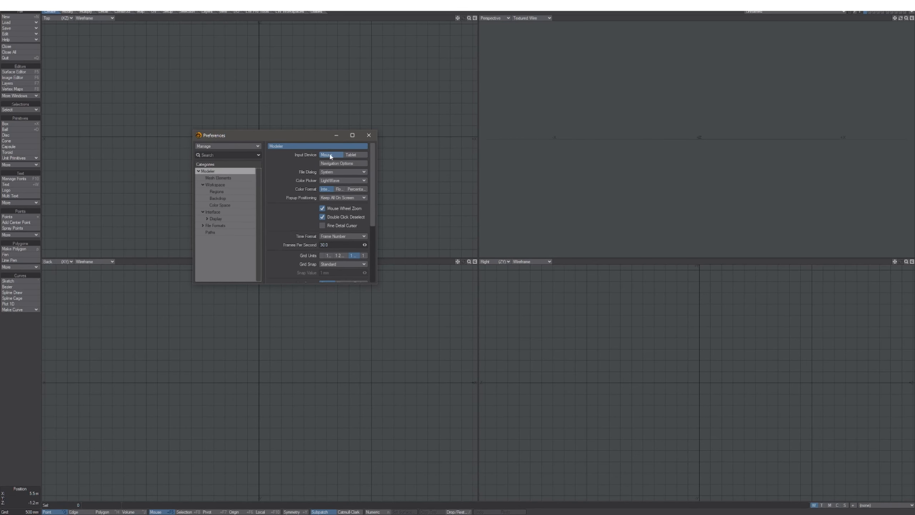
drag(287, 140, 332, 110)
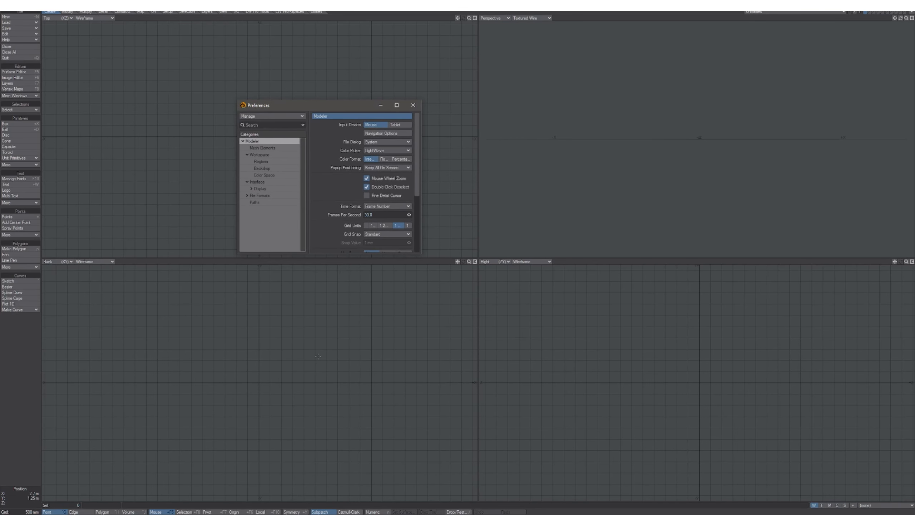
alt+drag(306, 349, 287, 368)
alt+drag(157, 183, 198, 197)
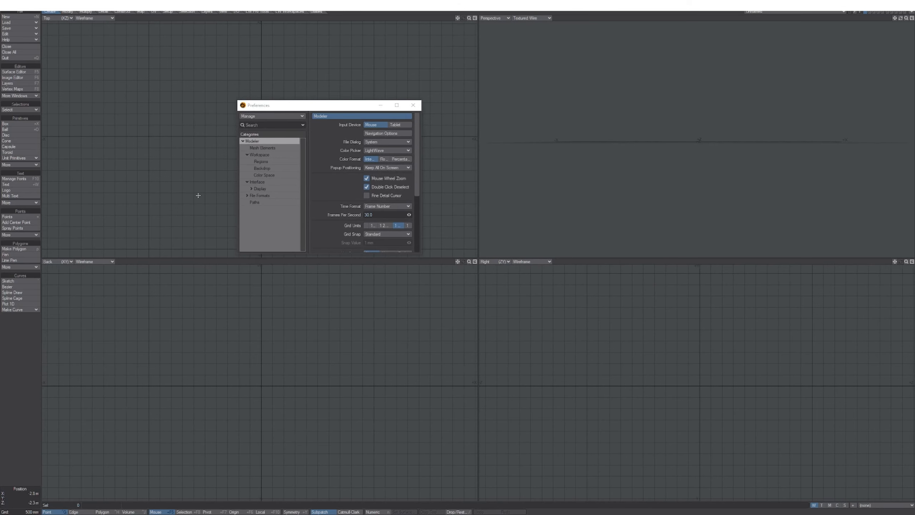
alt+drag(238, 338, 274, 372)
Draw a flat square box in the Back view, zoom out, and reposition it with the Move tool.
click(20, 124)
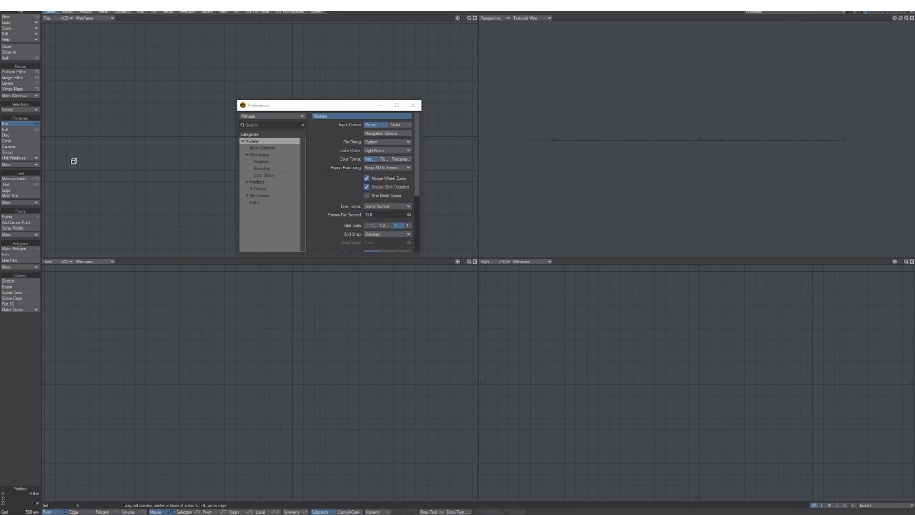
drag(195, 341, 317, 458)
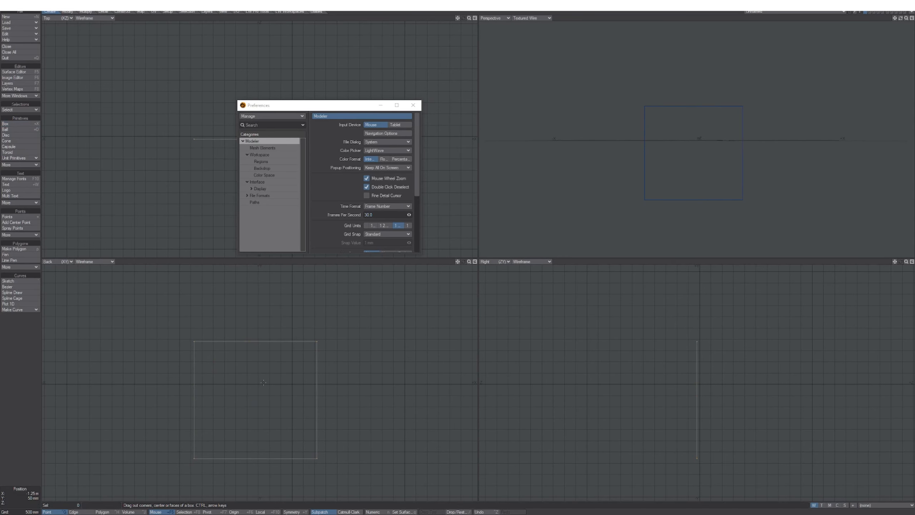
ctrl+alt+drag(275, 400, 261, 379)
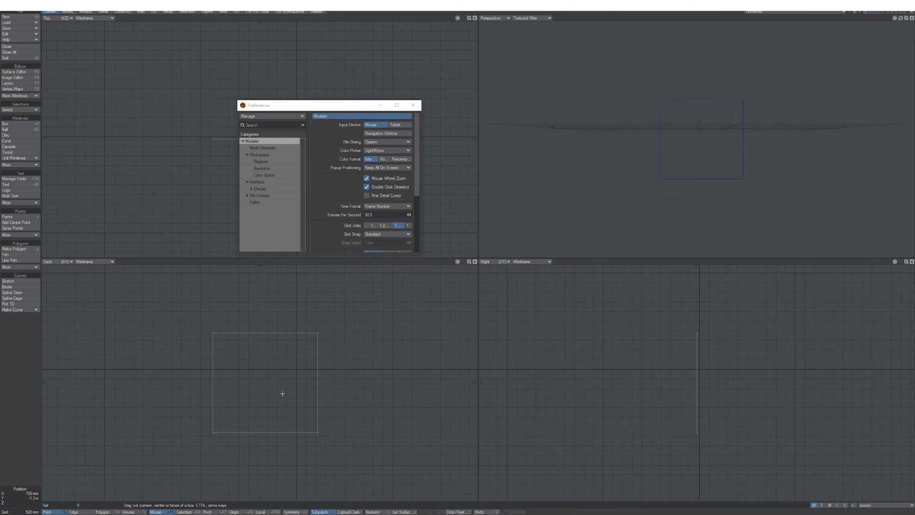
key(t)
alt+drag(271, 383, 275, 403)
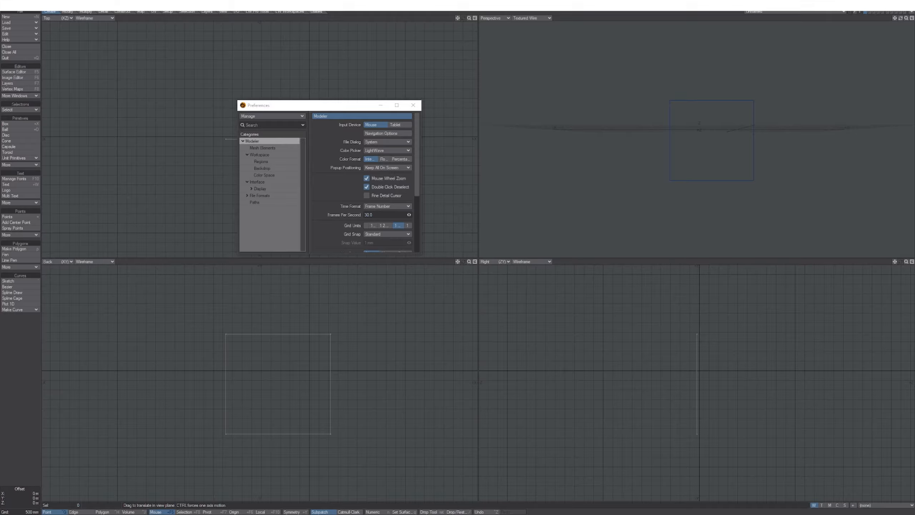
Set the Input Device to Tablet and drag the flat box around the Back view.
click(399, 127)
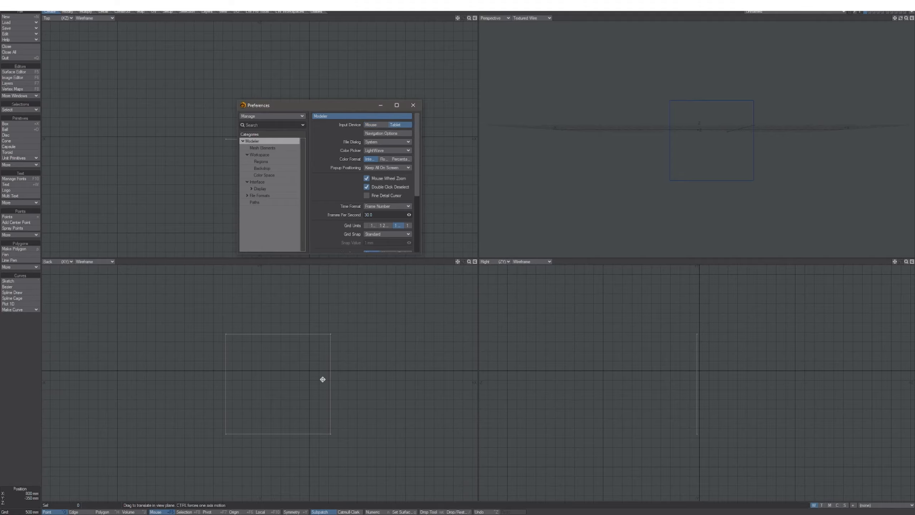
drag(301, 385, 276, 368)
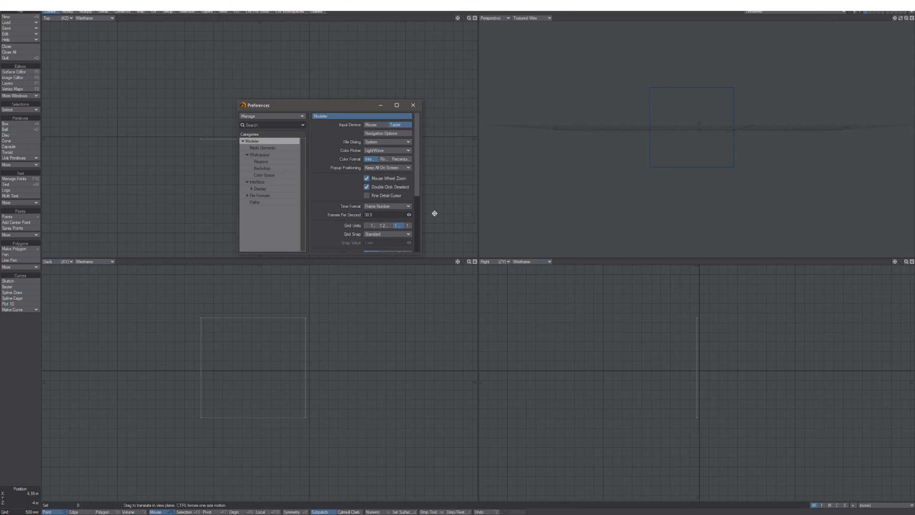
drag(282, 356, 252, 380)
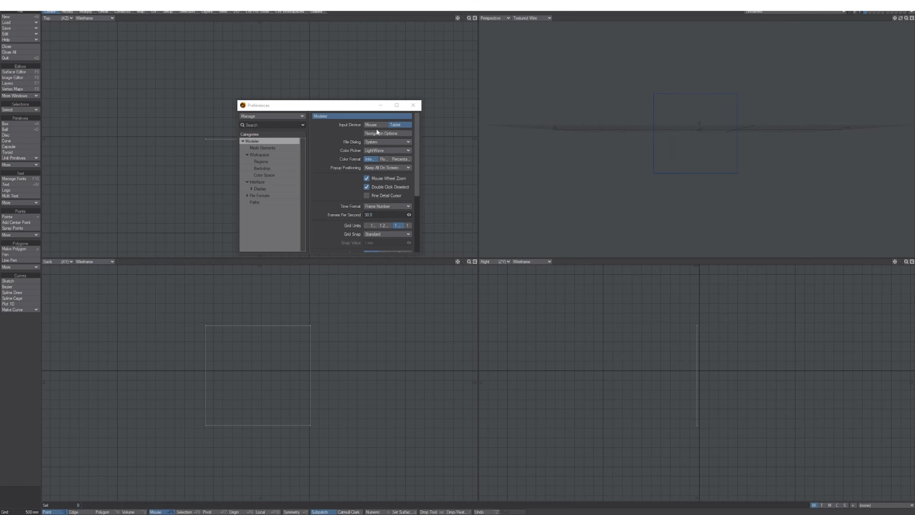
drag(255, 381, 282, 378)
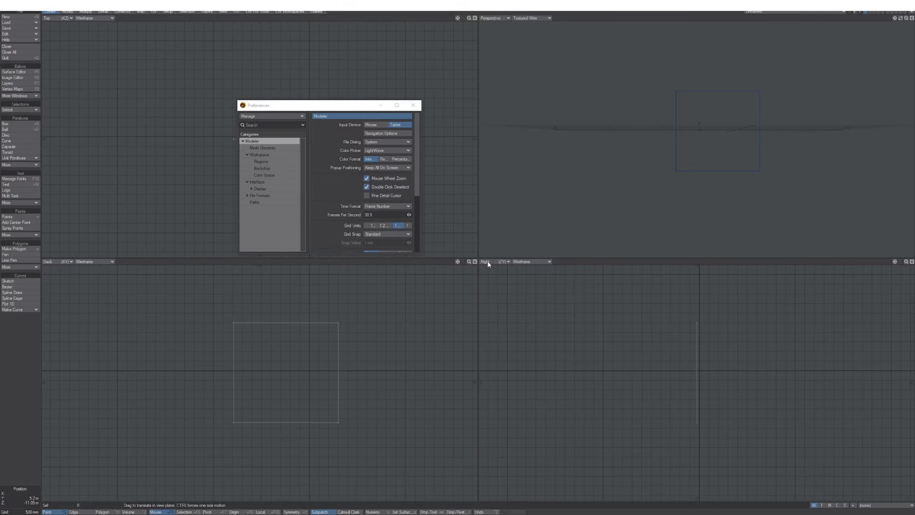
Close the Preferences window and delete the flat box.
drag(322, 106, 314, 98)
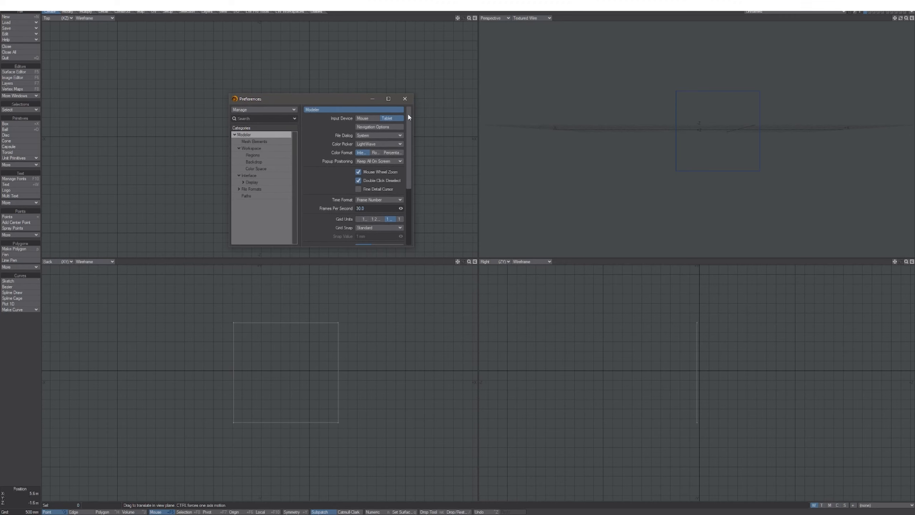
click(405, 98)
mouse_move(293, 371)
mouse_down()
mouse_move(317, 368)
mouse_move(308, 365)
mouse_up()
key(Delete)
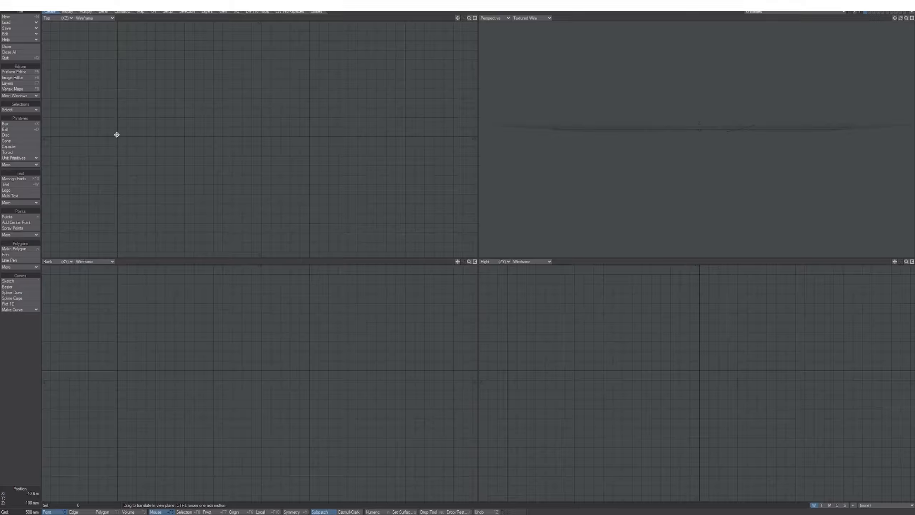
Draw a square in the Back view and pull it into a cube in Perspective, then frame it in all views.
click(23, 124)
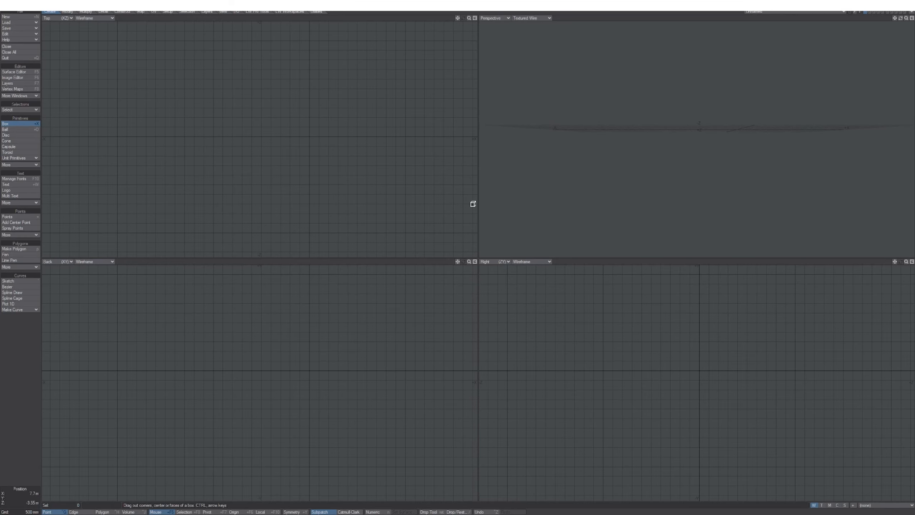
alt+drag(622, 158, 649, 163)
drag(203, 340, 288, 425)
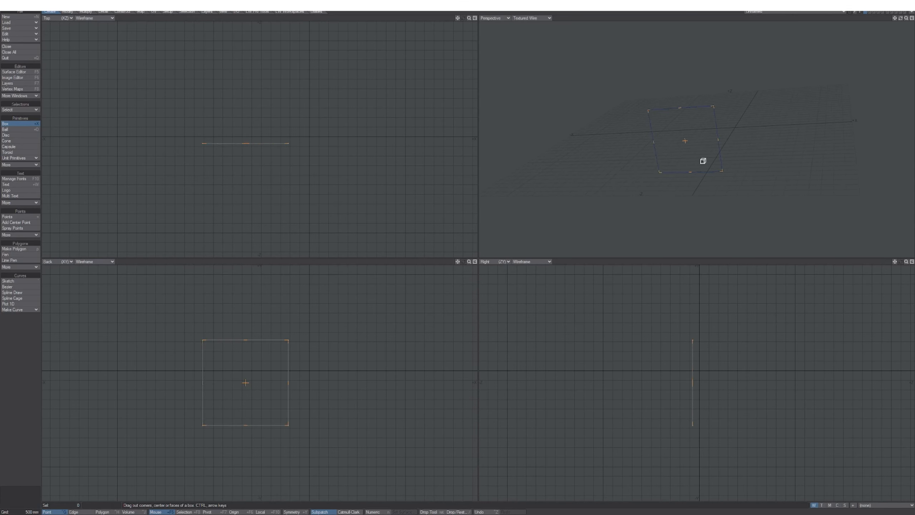
mouse_move(685, 141)
mouse_down()
mouse_move(660, 178)
mouse_move(681, 142)
mouse_up()
alt+drag(675, 196, 644, 206)
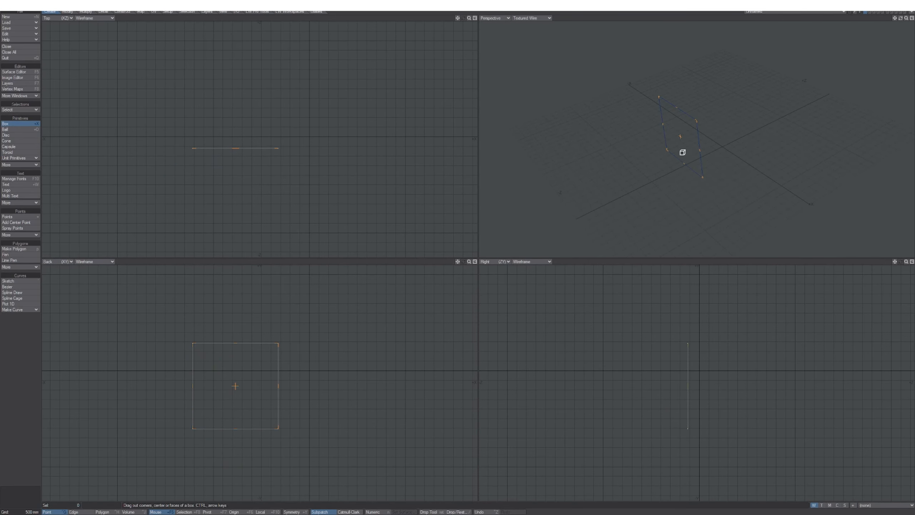
mouse_move(682, 152)
mouse_down()
mouse_move(705, 122)
mouse_move(681, 163)
mouse_move(653, 154)
mouse_move(677, 157)
mouse_up()
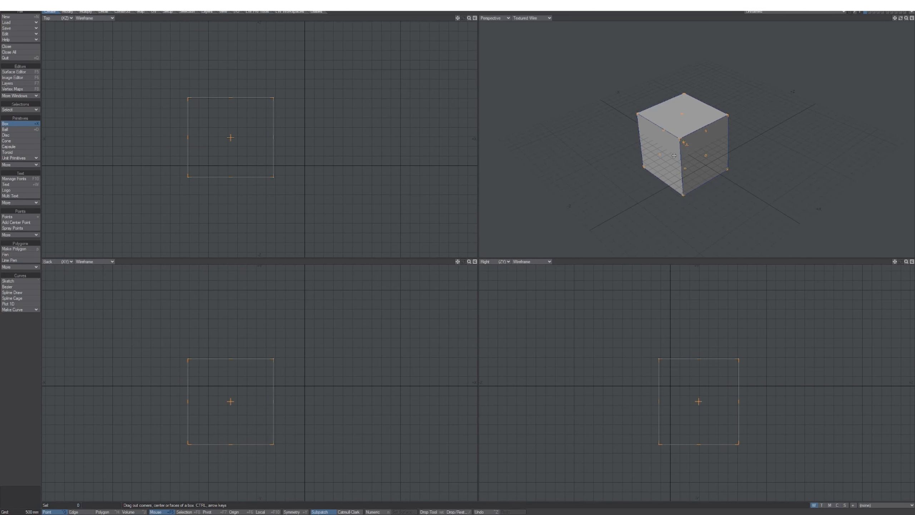
key(Return)
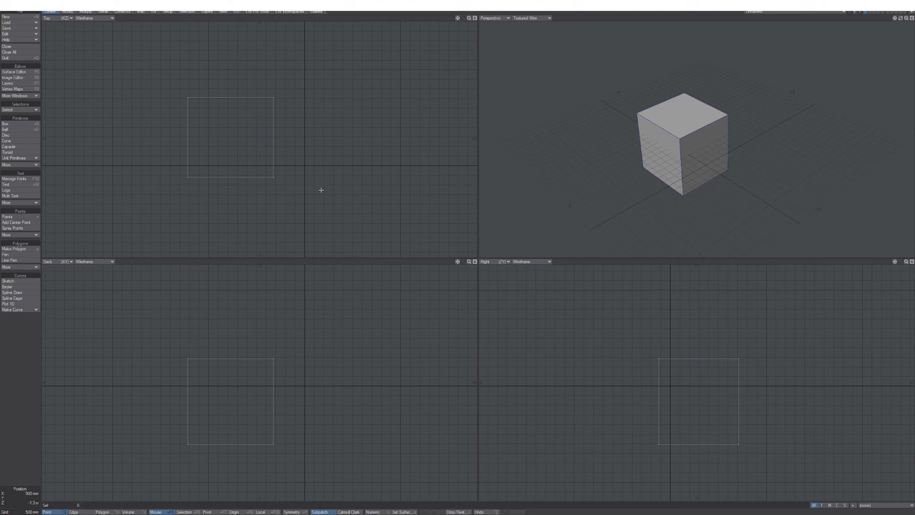
alt+drag(255, 192, 307, 213)
mouse_move(276, 367)
alt+mouse_down()
mouse_move(380, 356)
mouse_move(293, 365)
alt+mouse_up()
alt+drag(687, 196, 587, 196)
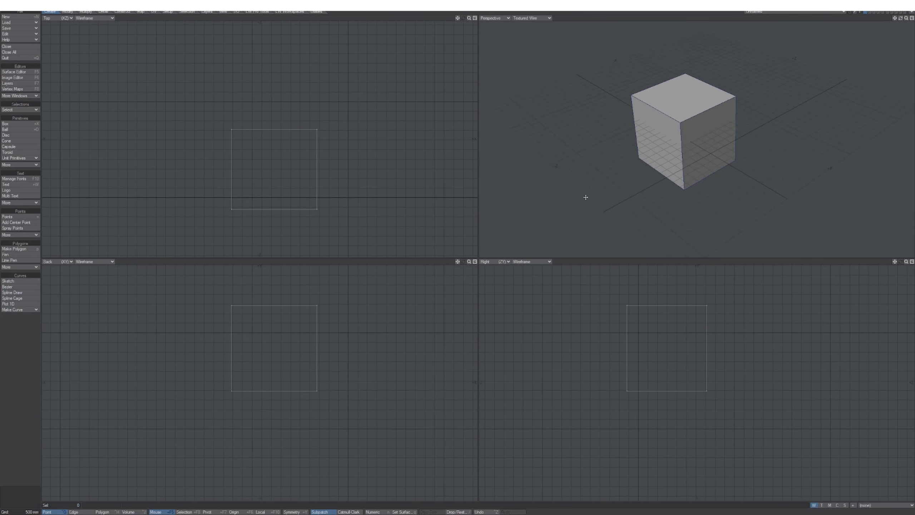
alt+drag(332, 342, 335, 362)
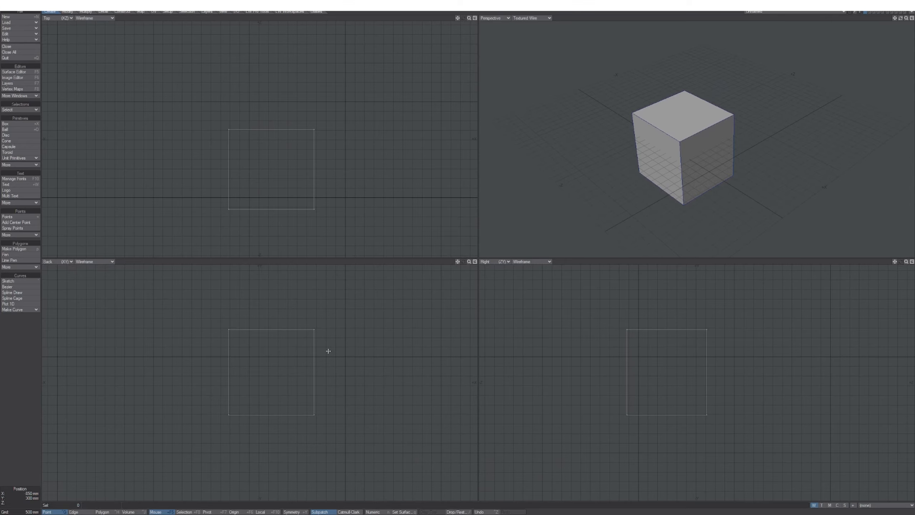
Open Preferences on the Display > Regions page and enlarge the dialog.
key(o)
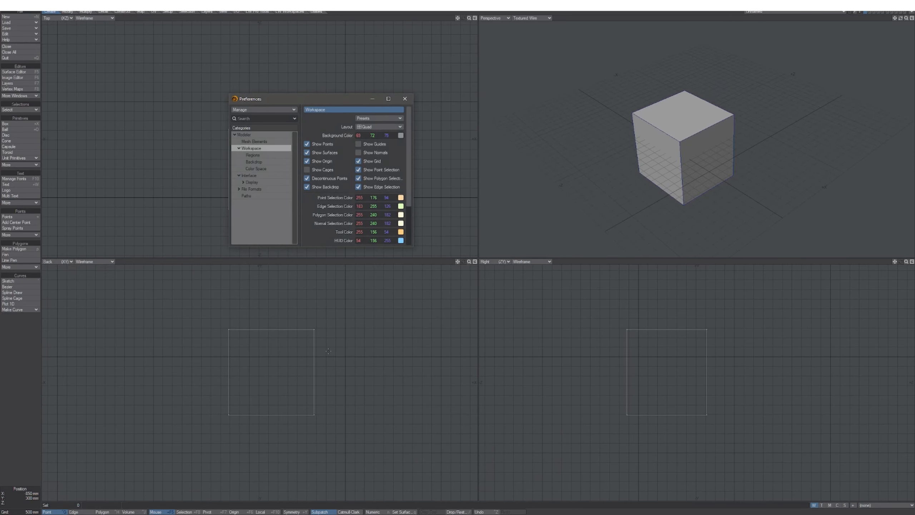
drag(305, 102, 250, 86)
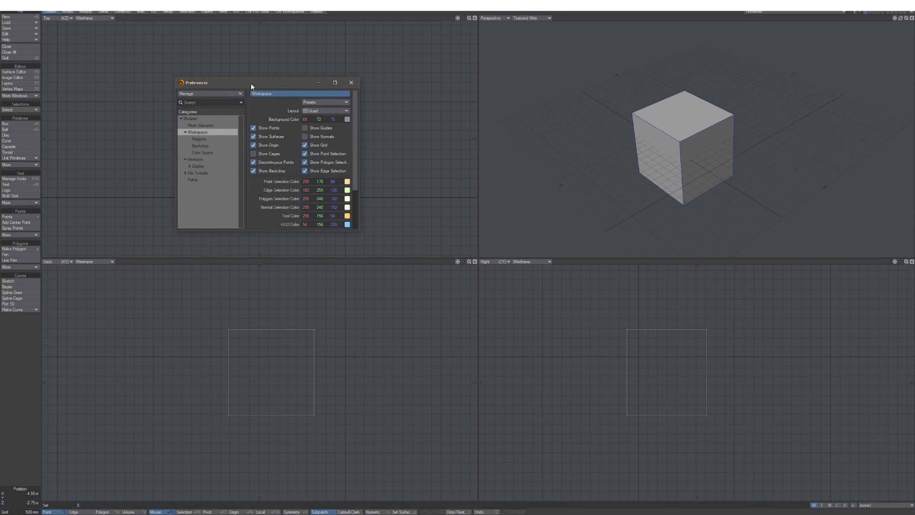
click(197, 165)
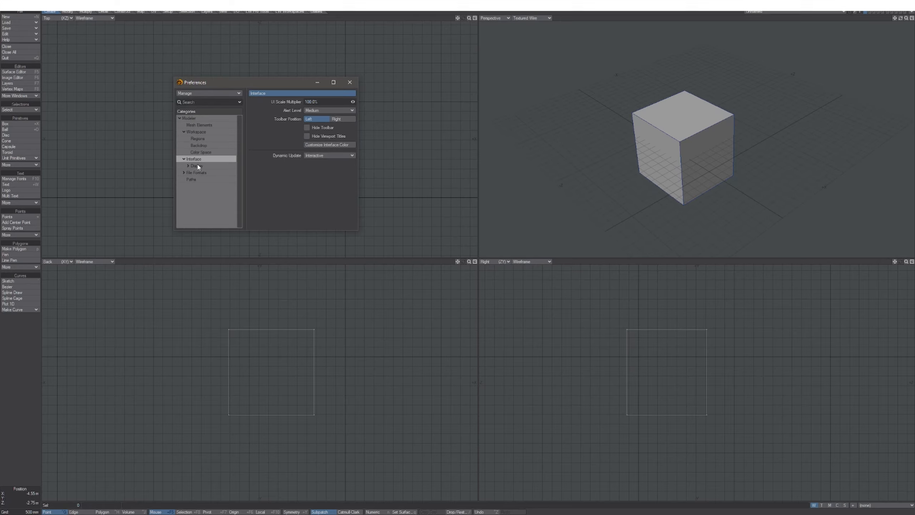
click(204, 139)
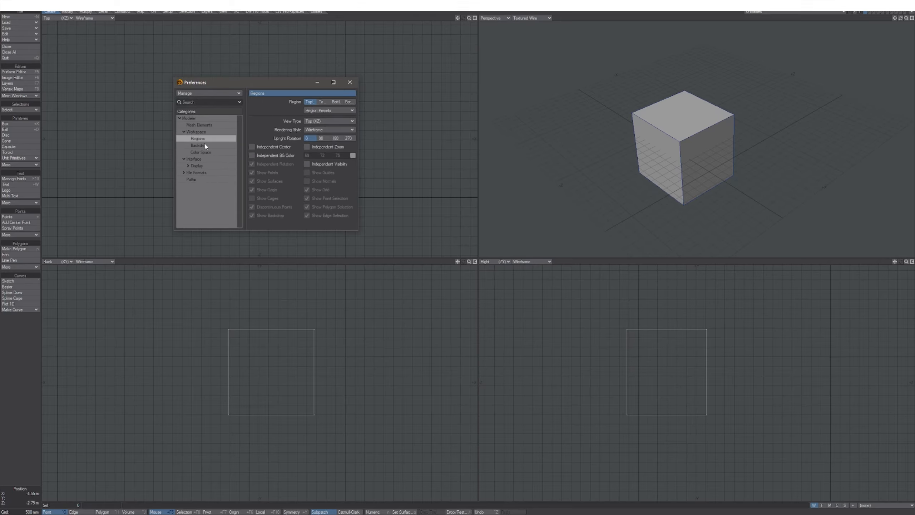
drag(267, 87, 237, 72)
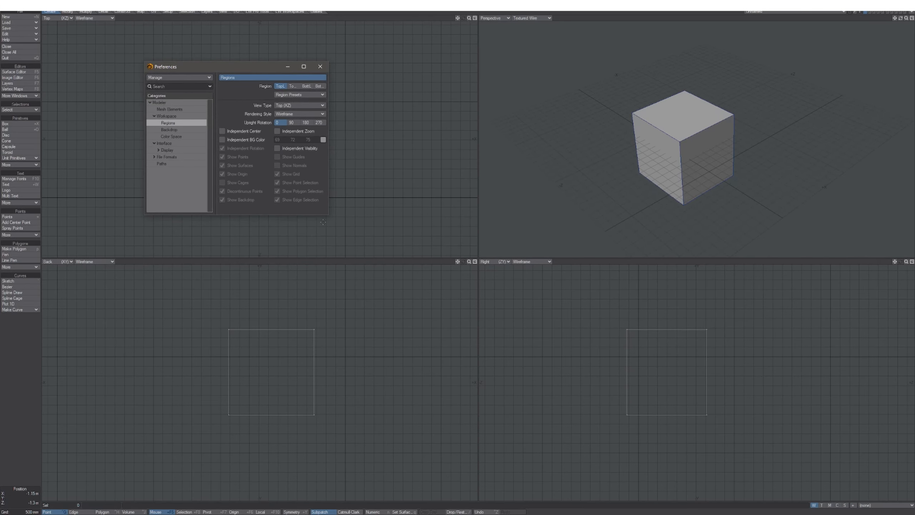
drag(327, 216, 381, 297)
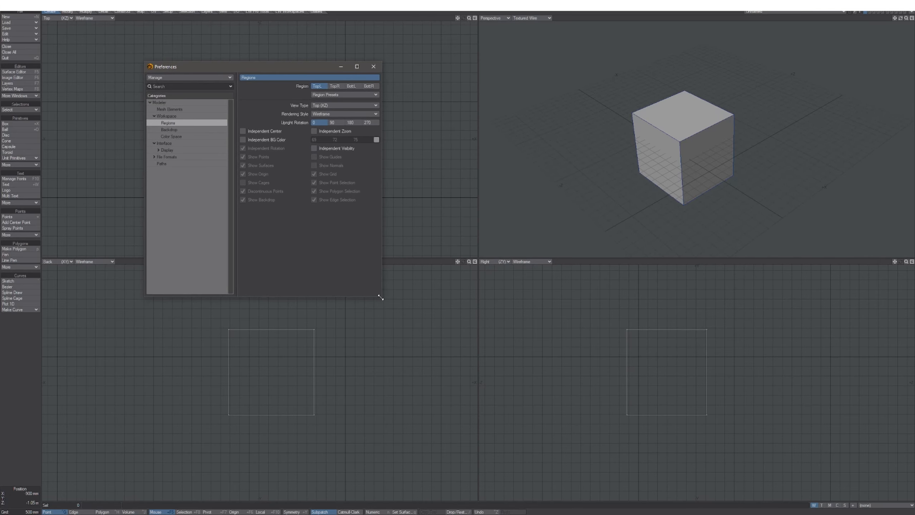
drag(293, 69, 278, 51)
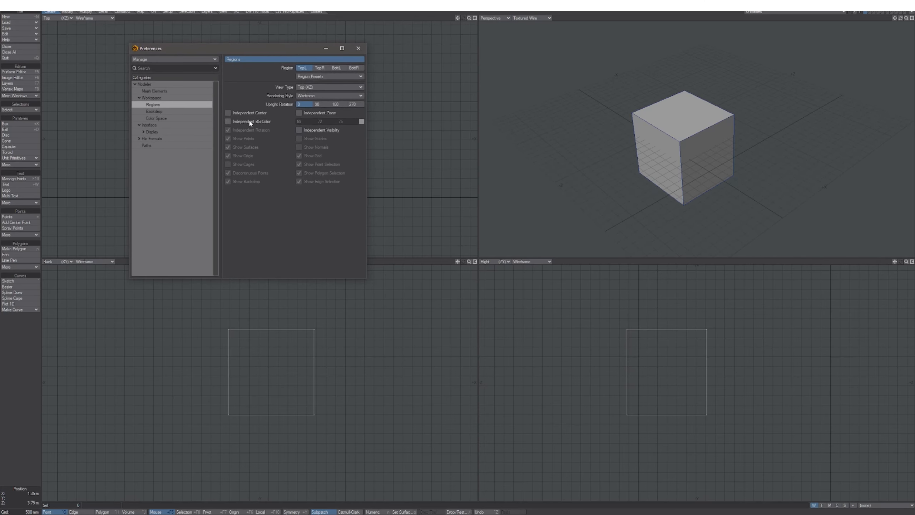
Turn on Independent Center and Independent Visibility for the TopL region.
click(228, 113)
click(299, 130)
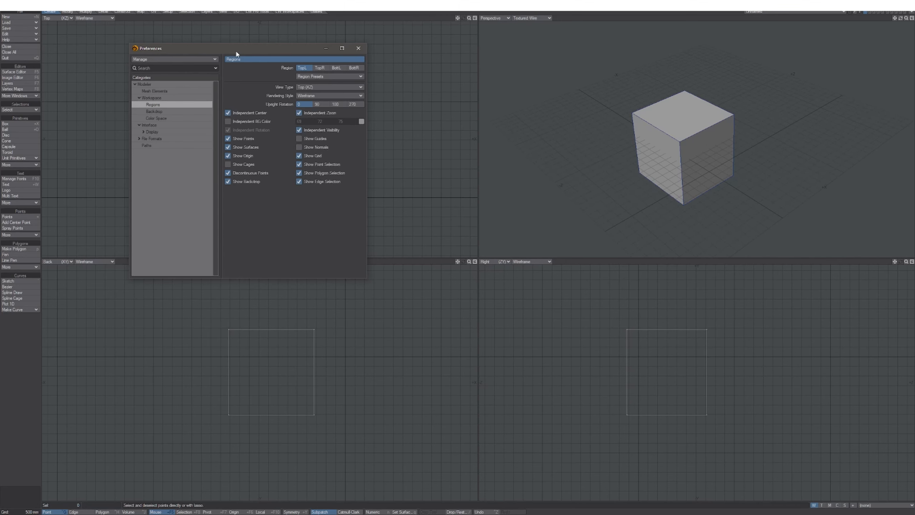
drag(236, 52, 449, 174)
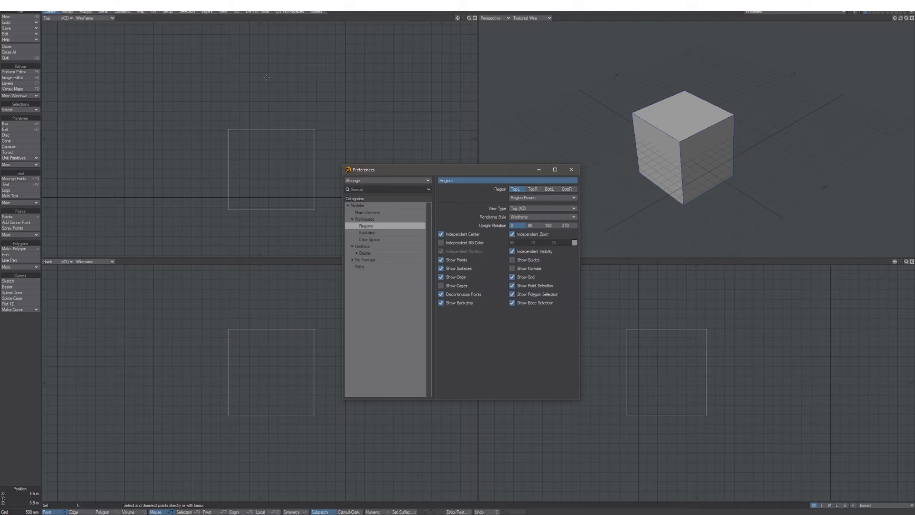
Pan the Top, Back and side views to confirm the Top view now moves independently.
alt+drag(238, 142, 195, 106)
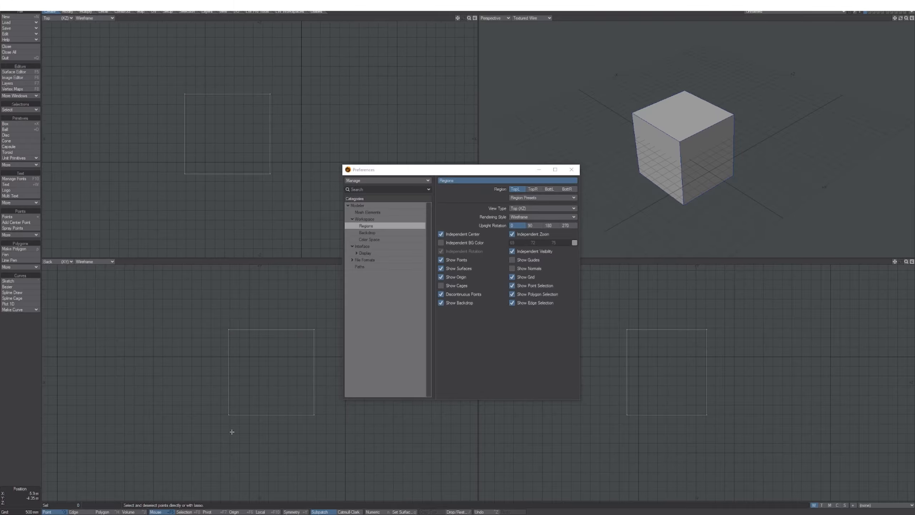
alt+drag(244, 393, 199, 393)
alt+drag(630, 417, 638, 428)
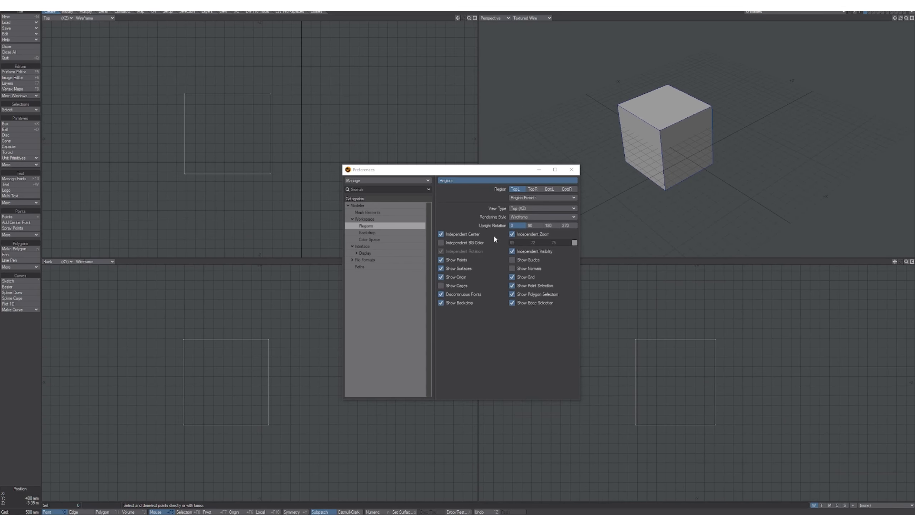
mouse_move(246, 133)
alt+mouse_down()
mouse_move(215, 135)
mouse_move(237, 133)
alt+mouse_up()
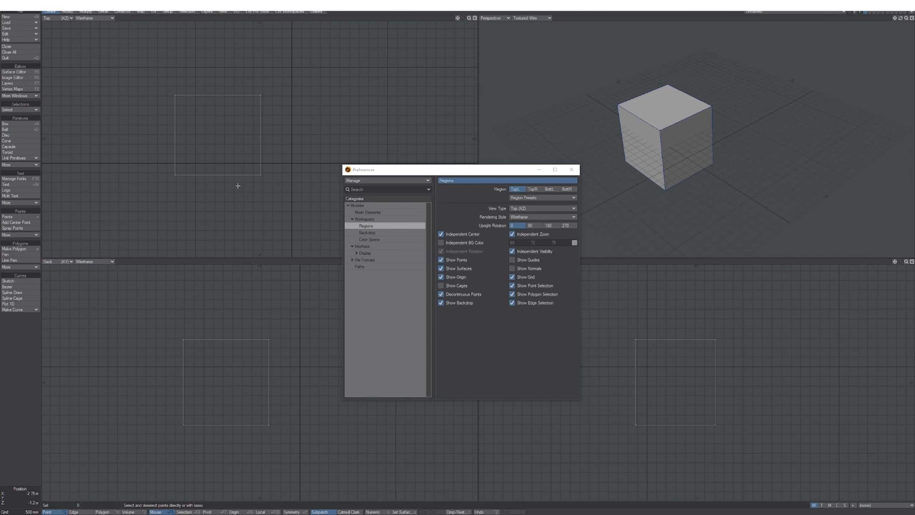
alt+drag(235, 173, 245, 153)
mouse_move(214, 340)
alt+mouse_down()
mouse_move(229, 345)
mouse_move(206, 346)
alt+mouse_up()
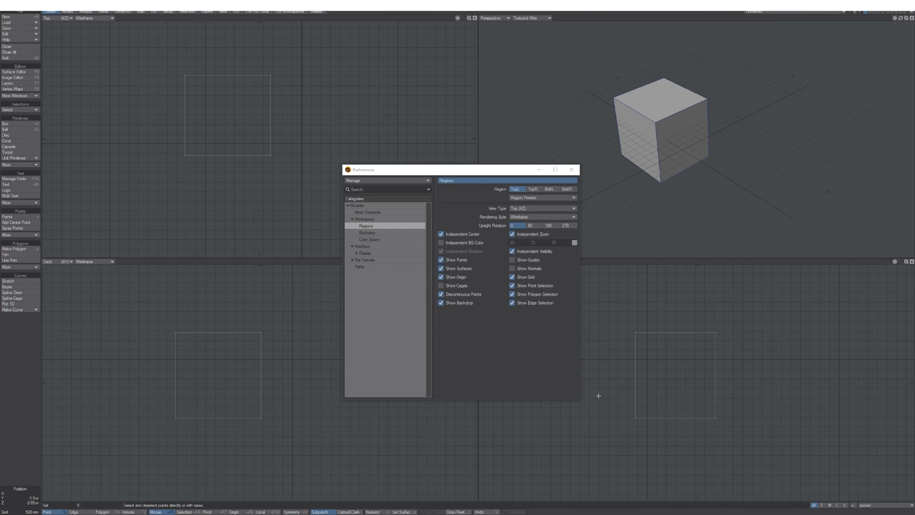
mouse_move(648, 378)
alt+mouse_down()
mouse_move(638, 382)
mouse_move(644, 371)
alt+mouse_up()
mouse_move(236, 152)
alt+mouse_down()
mouse_move(237, 174)
mouse_move(225, 161)
alt+mouse_up()
alt+drag(225, 193, 218, 194)
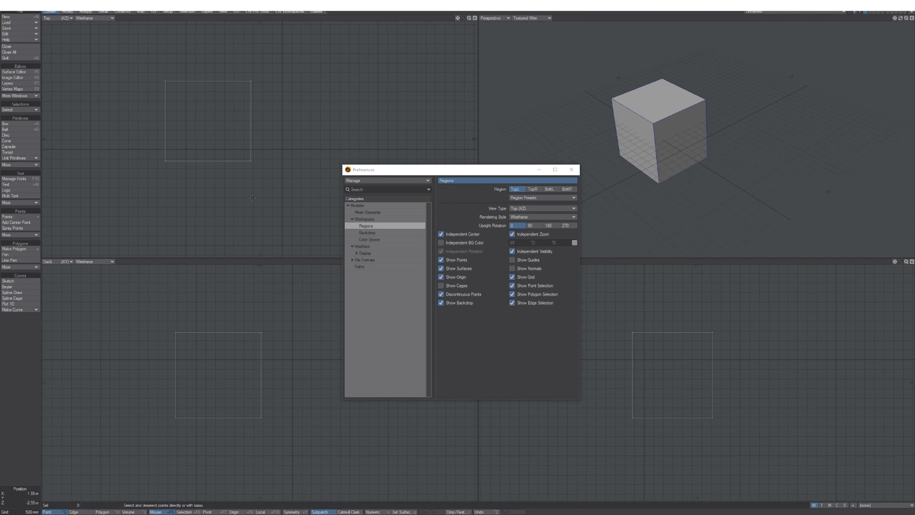
alt+drag(230, 152, 235, 176)
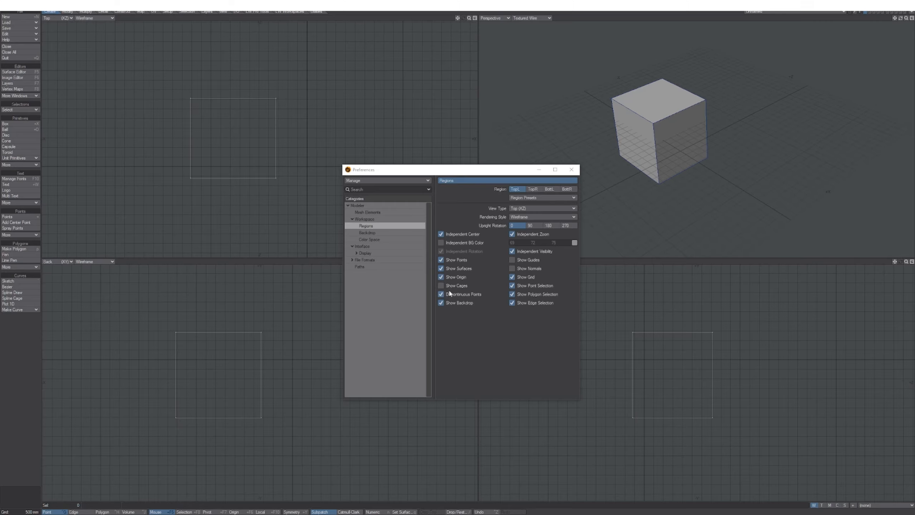
Turn off Show Grid for the TopL region so the Top view has no grid.
click(512, 277)
alt+drag(213, 162, 152, 147)
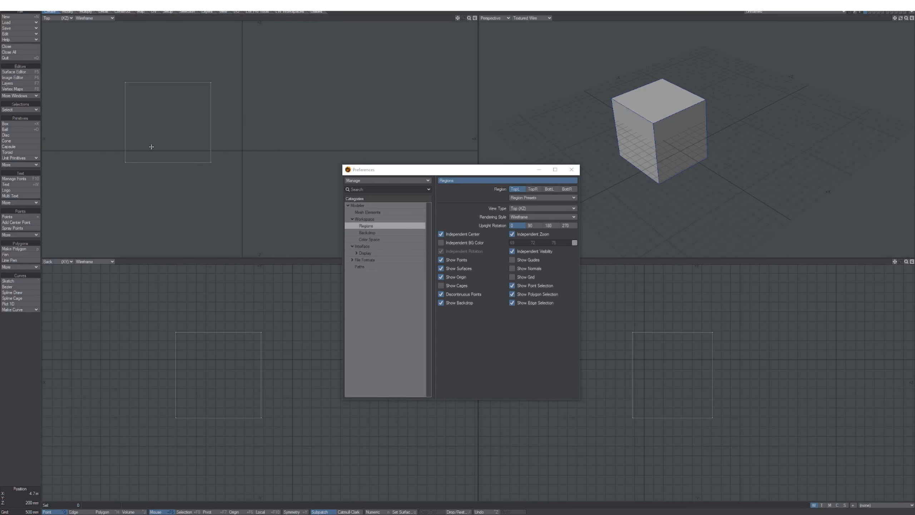
alt+drag(231, 160, 224, 152)
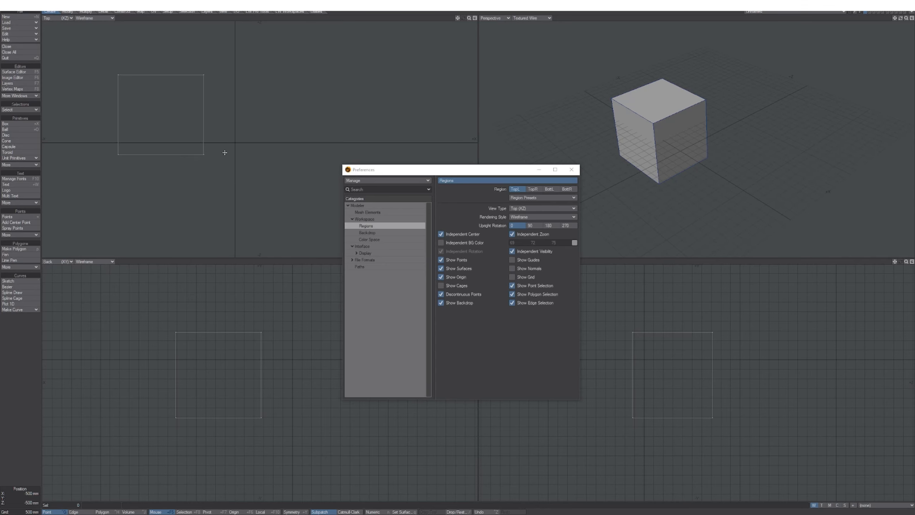
mouse_move(225, 168)
alt+mouse_down()
mouse_move(247, 149)
mouse_move(225, 168)
alt+mouse_up()
Give the Perspective region (TopR) independent centre, zoom and visibility.
click(534, 190)
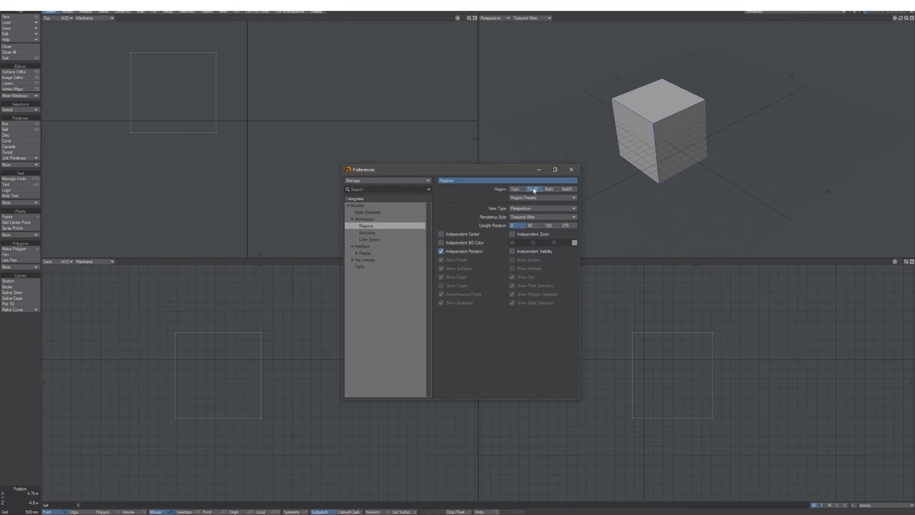
mouse_move(660, 163)
alt+shift+mouse_down()
mouse_move(675, 156)
mouse_move(659, 173)
alt+shift+mouse_up()
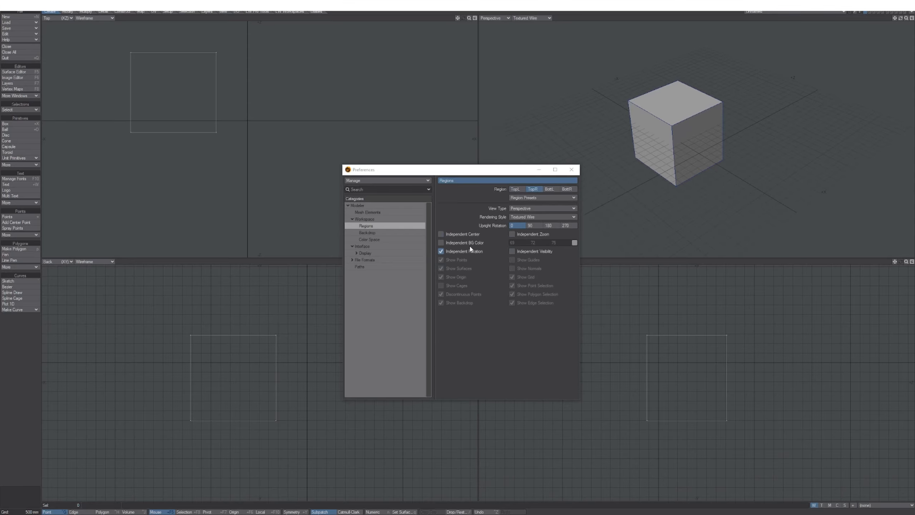
click(441, 234)
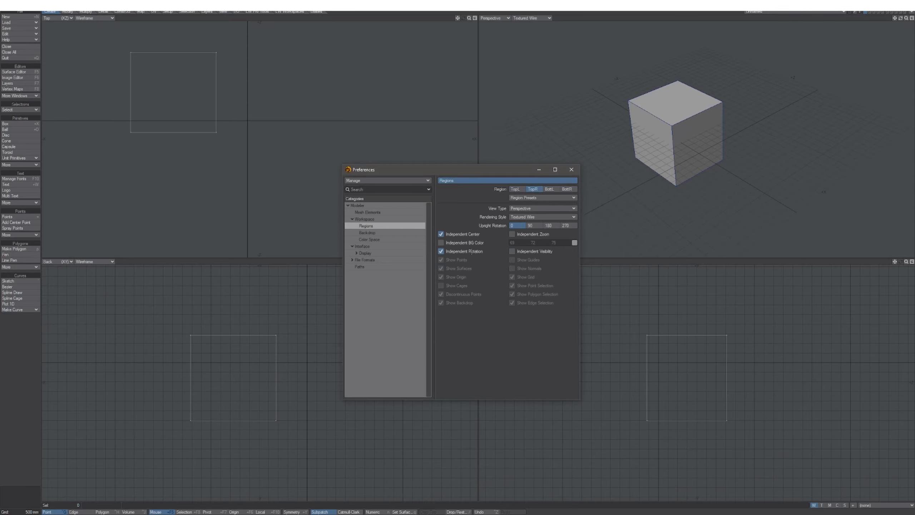
click(512, 234)
click(512, 251)
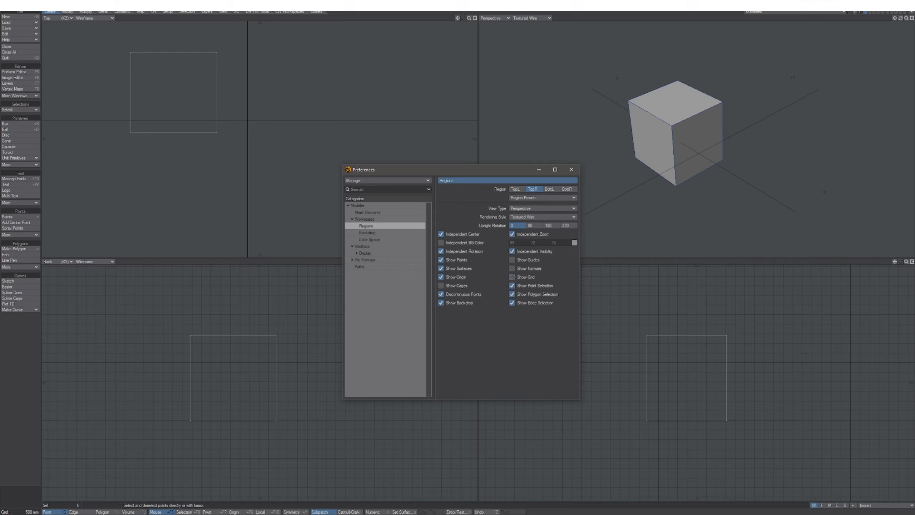
mouse_move(674, 164)
alt+shift+mouse_down()
mouse_move(693, 165)
mouse_move(702, 181)
mouse_move(676, 169)
mouse_move(691, 175)
mouse_move(679, 158)
mouse_move(687, 160)
alt+shift+mouse_up()
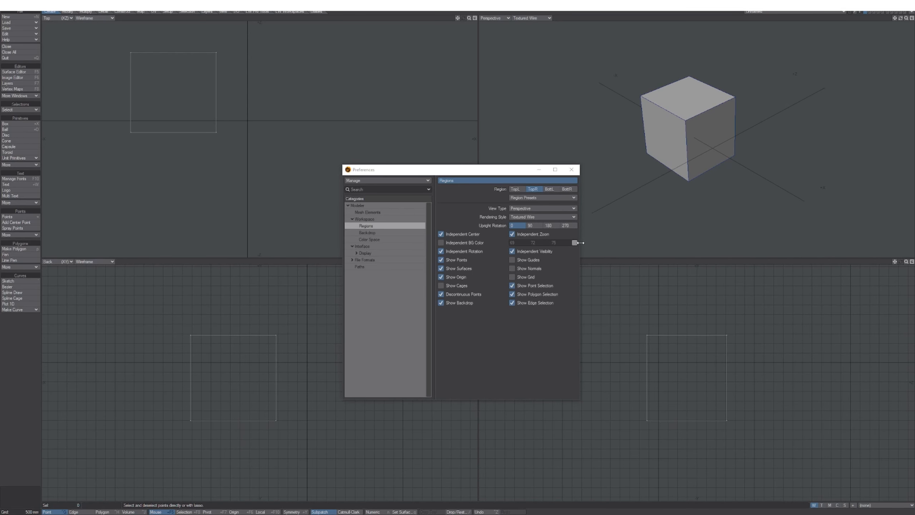
Give the Back region (BottL) independent centre and visibility.
click(549, 190)
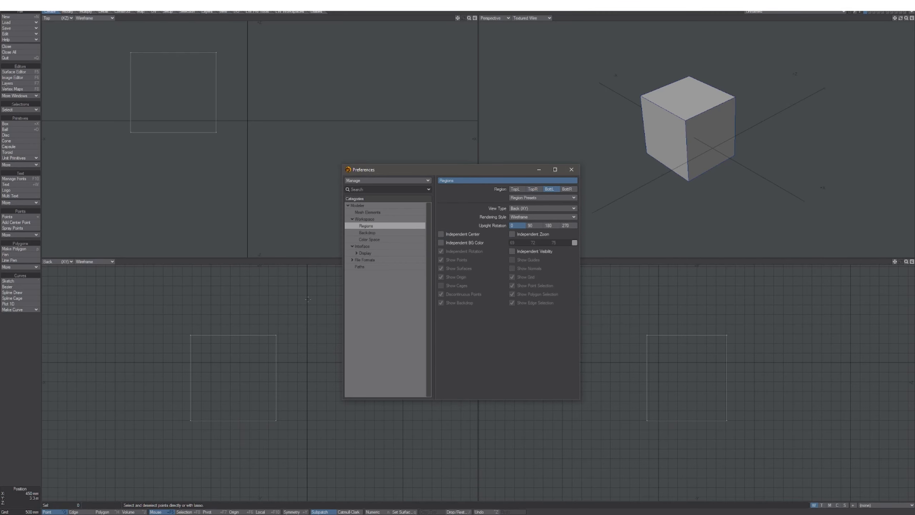
alt+drag(262, 320, 259, 325)
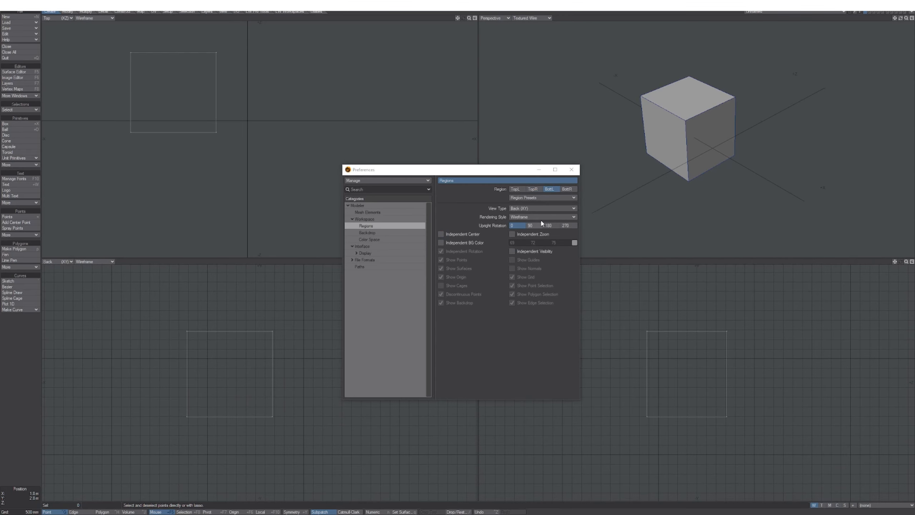
click(458, 235)
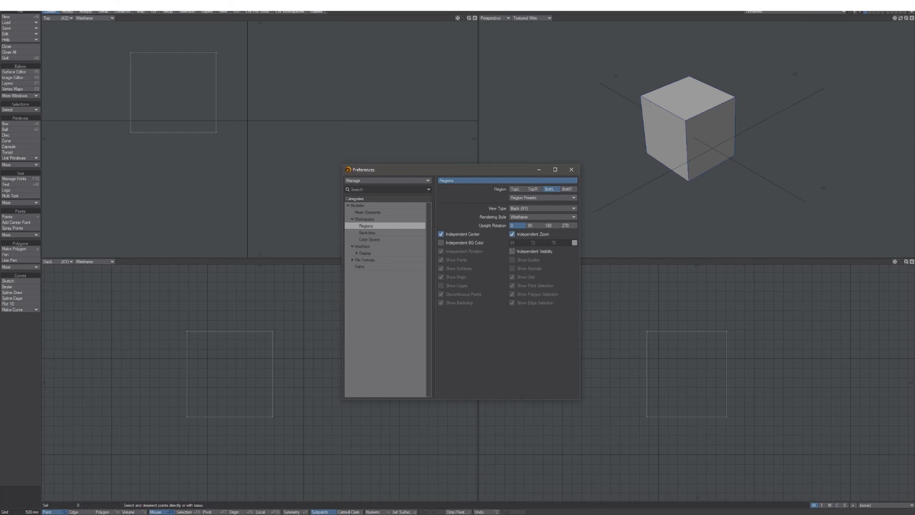
click(514, 251)
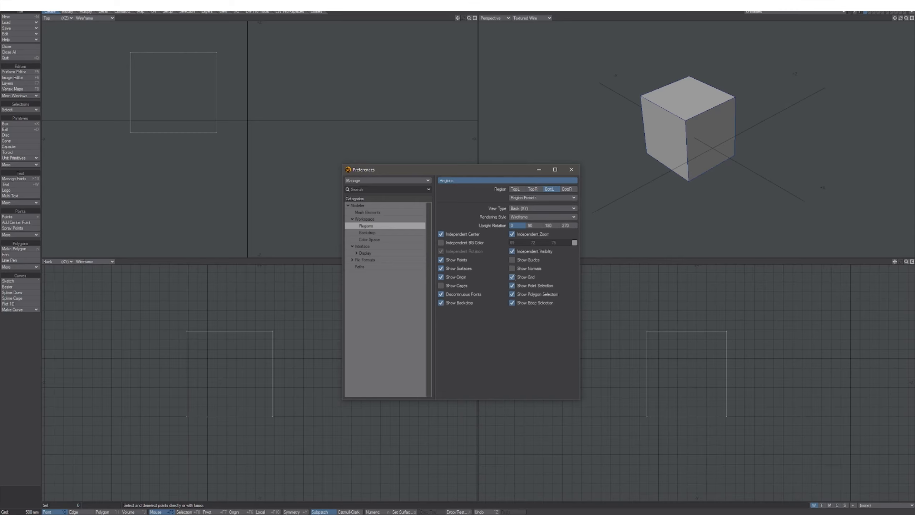
alt+drag(293, 338, 266, 339)
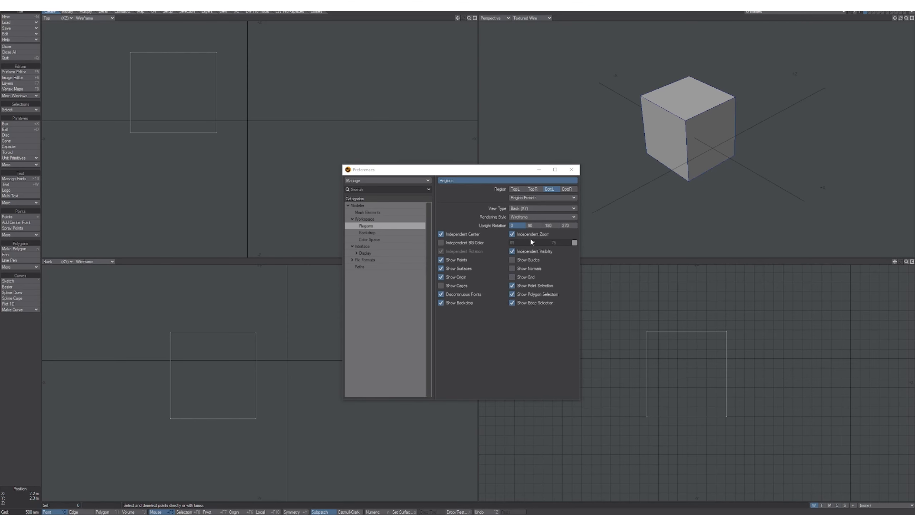
Give the Right region (BottR) independent zoom, centre and visibility, then test by panning.
click(570, 190)
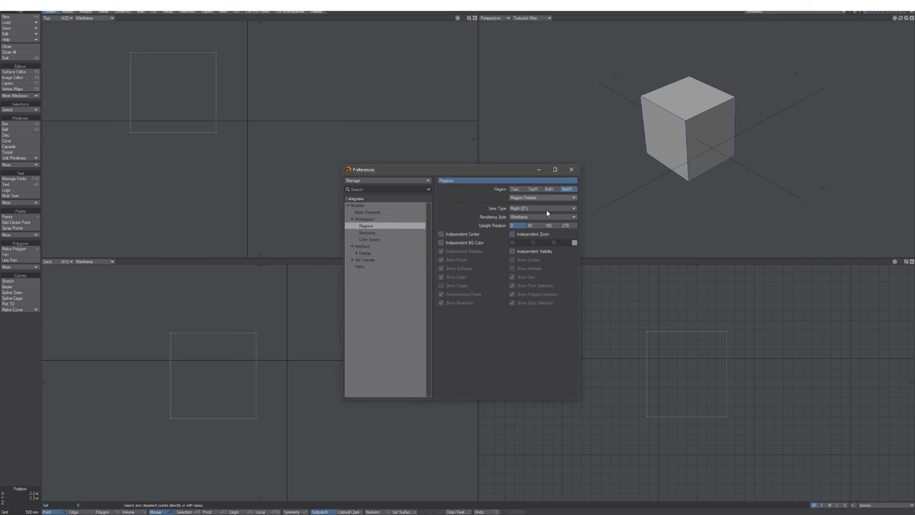
click(513, 234)
click(441, 235)
click(512, 251)
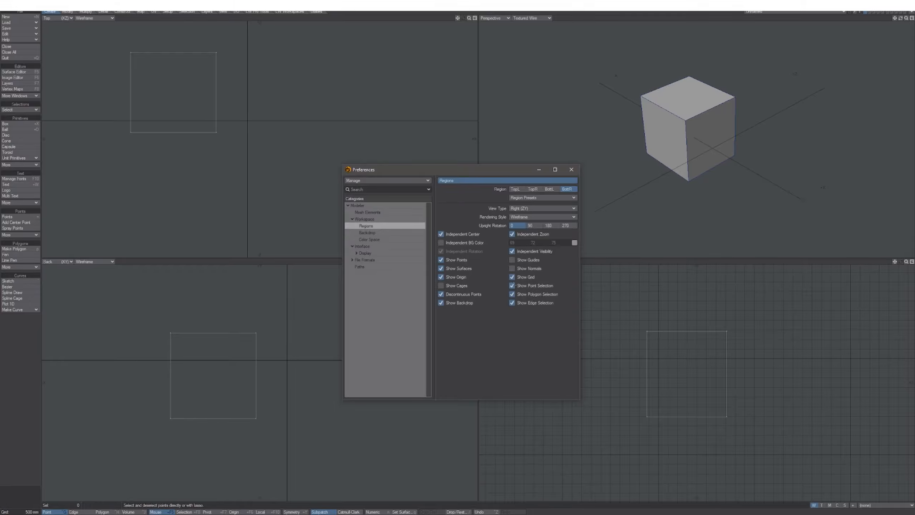
mouse_move(696, 331)
alt+mouse_down()
mouse_move(730, 346)
mouse_move(704, 332)
alt+mouse_up()
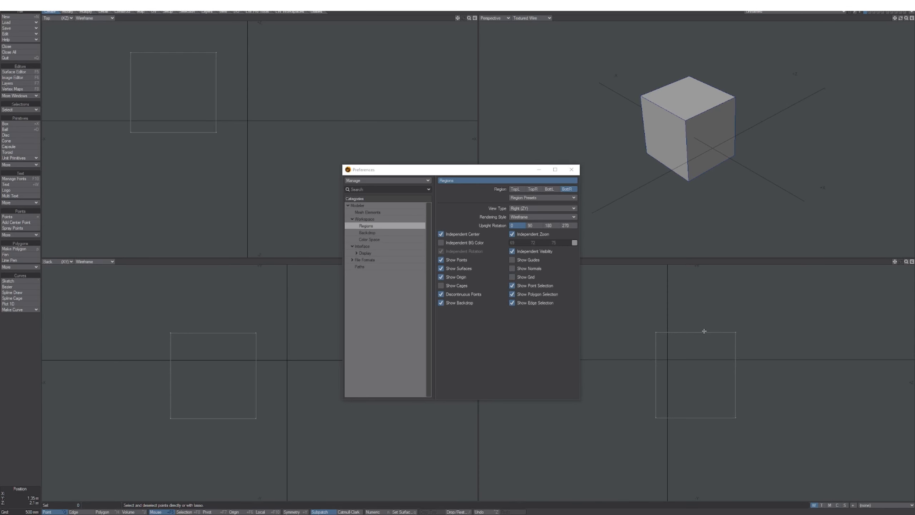
drag(509, 175, 480, 131)
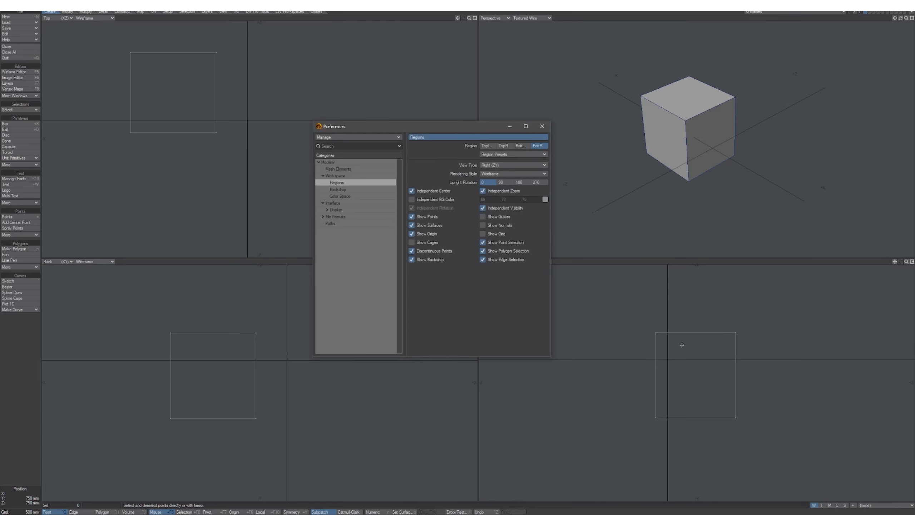
alt+drag(683, 346, 662, 348)
alt+shift+drag(669, 167, 671, 172)
mouse_move(275, 378)
alt+mouse_down()
mouse_move(288, 402)
mouse_move(275, 392)
alt+mouse_up()
mouse_move(249, 180)
alt+mouse_down()
mouse_move(260, 182)
mouse_move(240, 192)
alt+mouse_up()
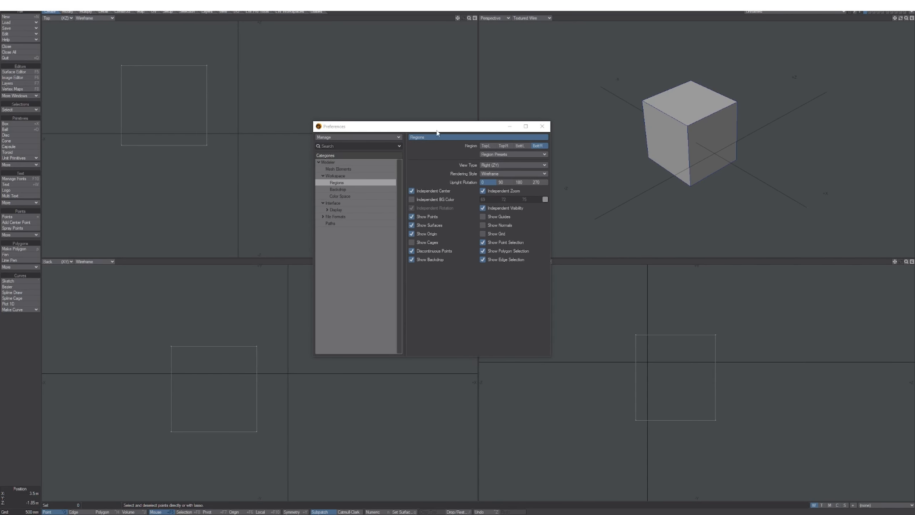
drag(437, 131, 420, 133)
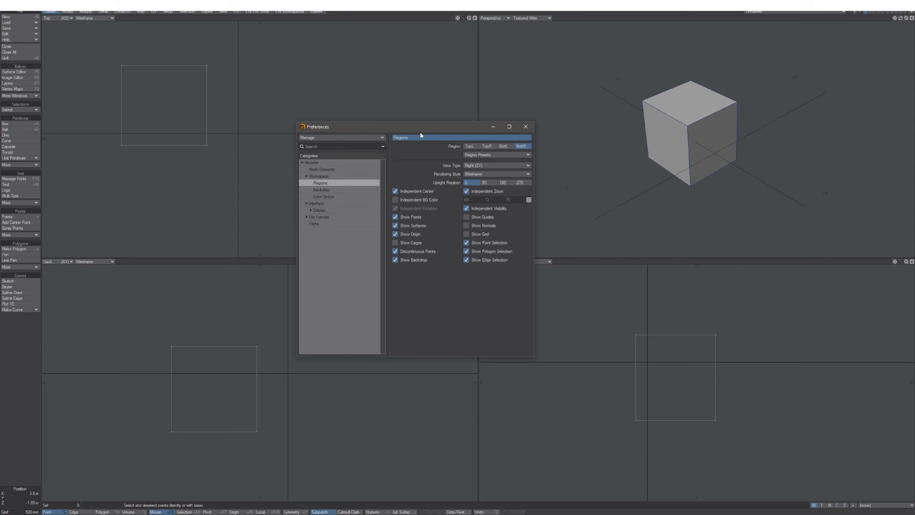
Close Preferences, then drag the Modeler window's right and left edges inward.
click(530, 130)
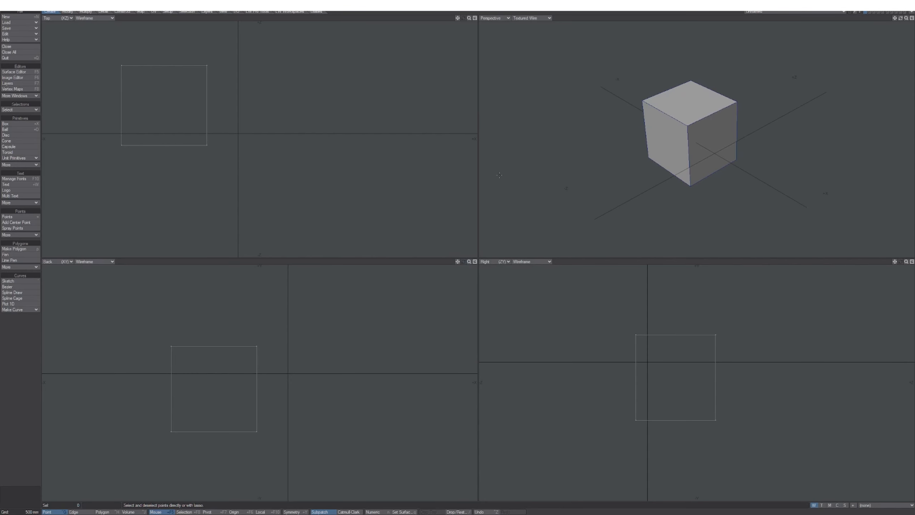
alt+drag(429, 202, 468, 222)
alt+drag(366, 361, 406, 363)
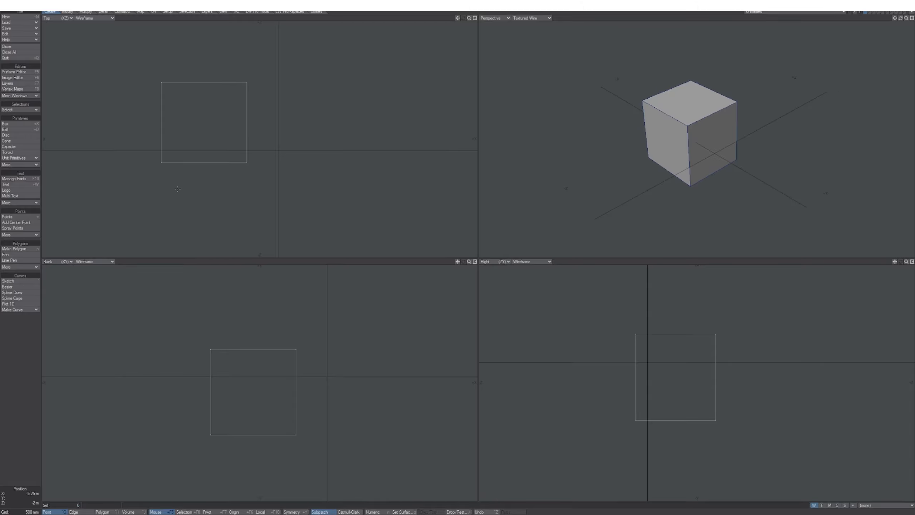
alt+drag(323, 330, 336, 323)
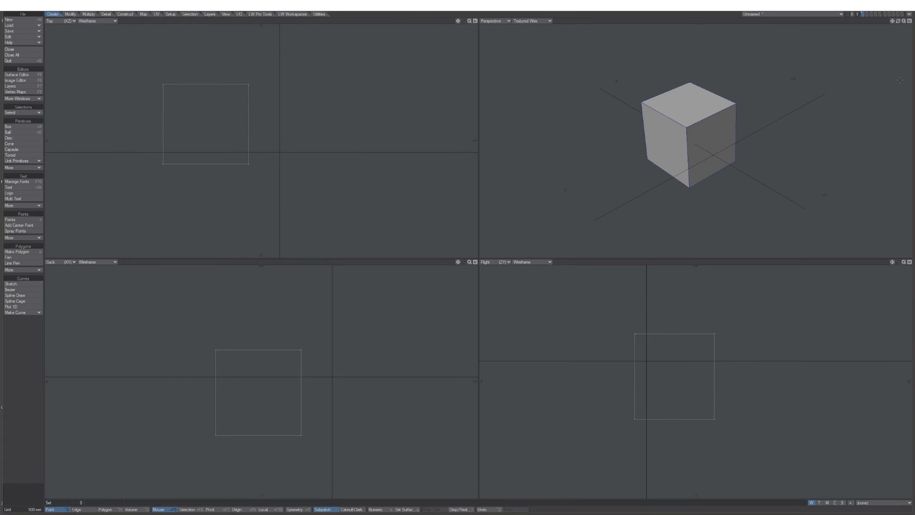
drag(864, 86, 751, 95)
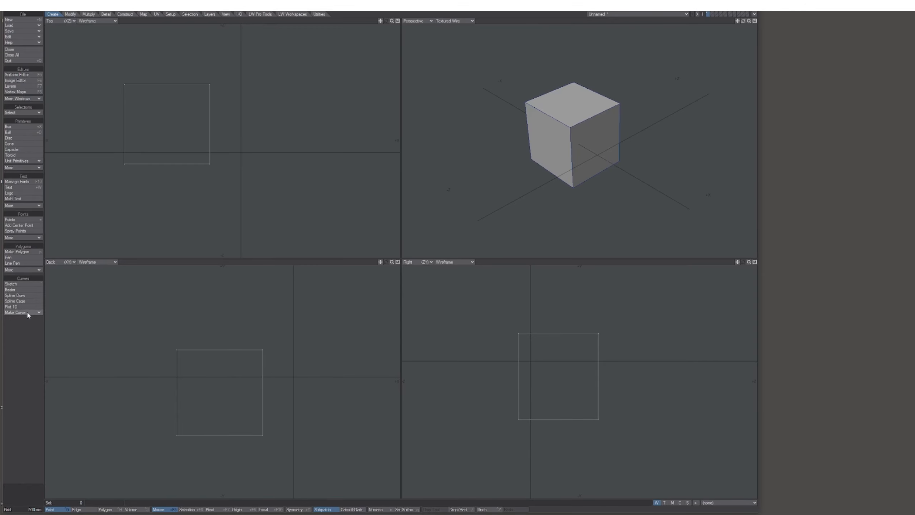
drag(2, 341, 205, 340)
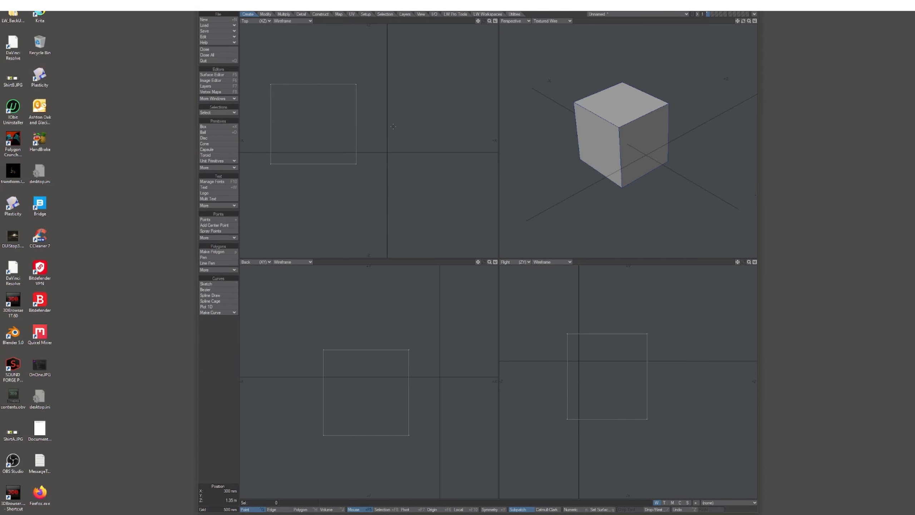
Draw a 24-side, 12-segment ball beside the cube and move its Numeric panel top-right.
alt+drag(407, 134, 433, 147)
click(212, 133)
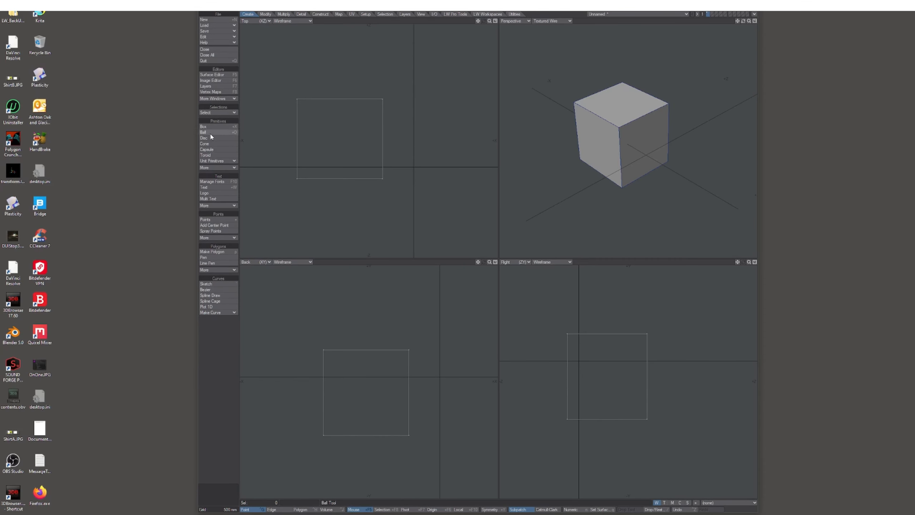
drag(403, 179, 439, 213)
drag(427, 401, 426, 362)
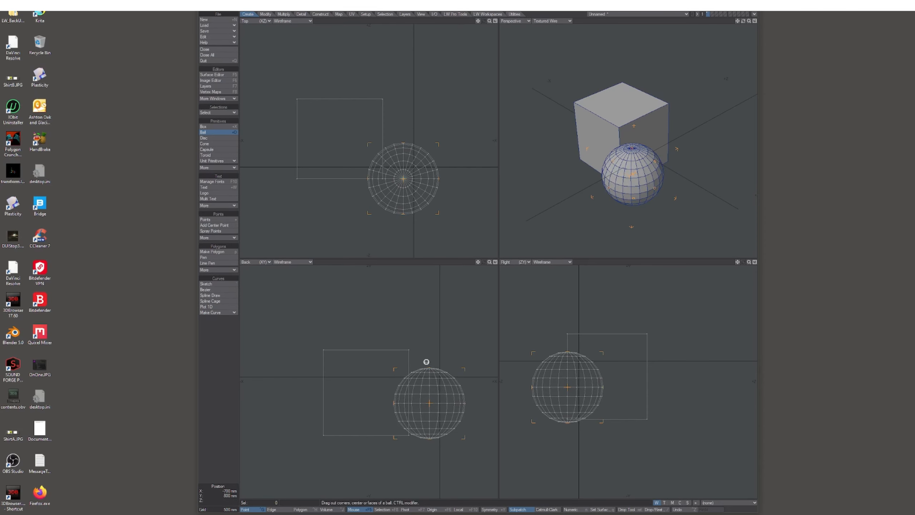
key(n)
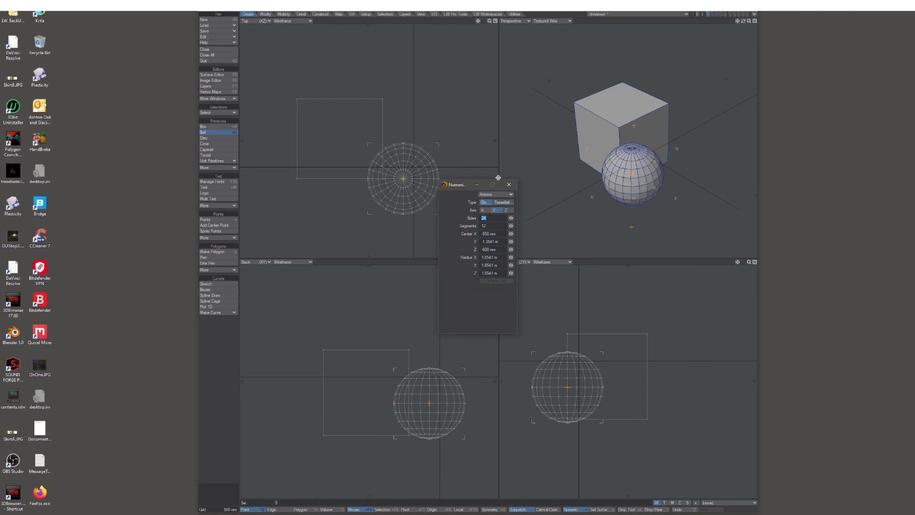
drag(464, 189, 835, 30)
Dismiss the Windows Start menu and the AquaSnap monitor warning.
click(8, 12)
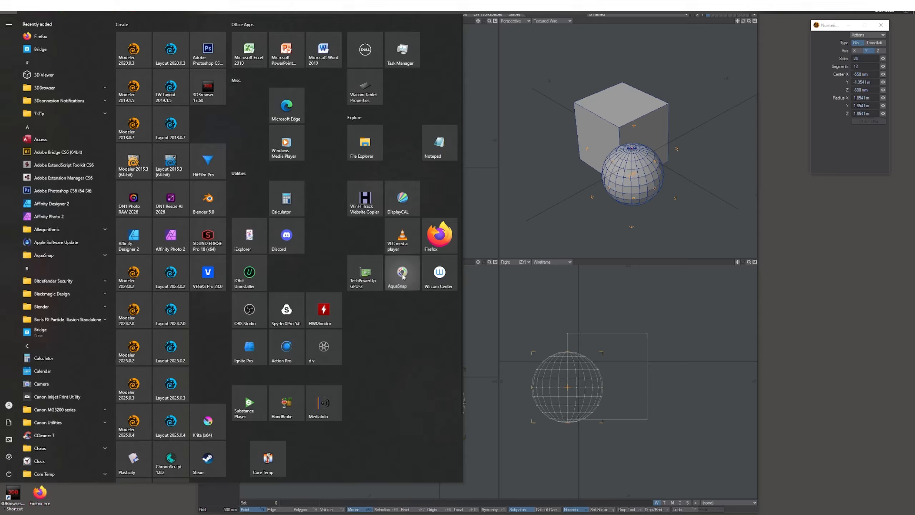
click(403, 276)
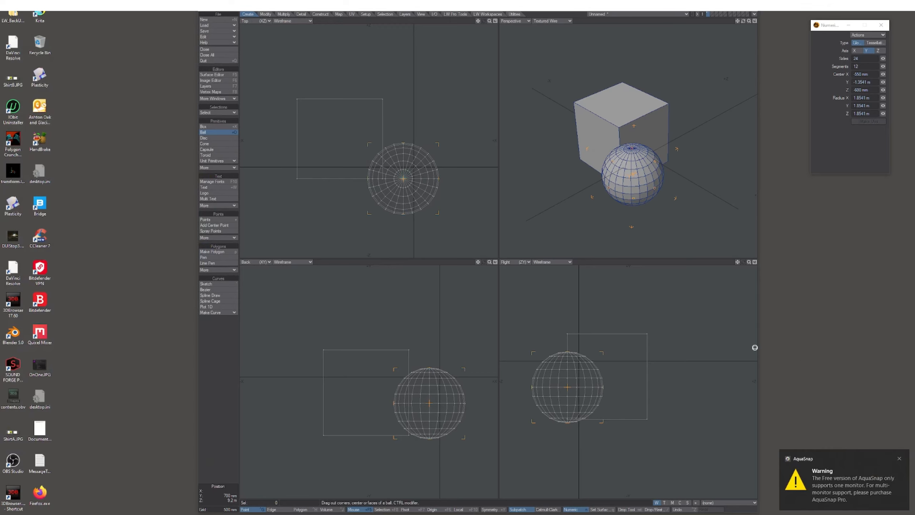
click(900, 459)
Dock the ball's Numeric panel at the screen top and make it wider and much taller.
drag(828, 32, 854, 10)
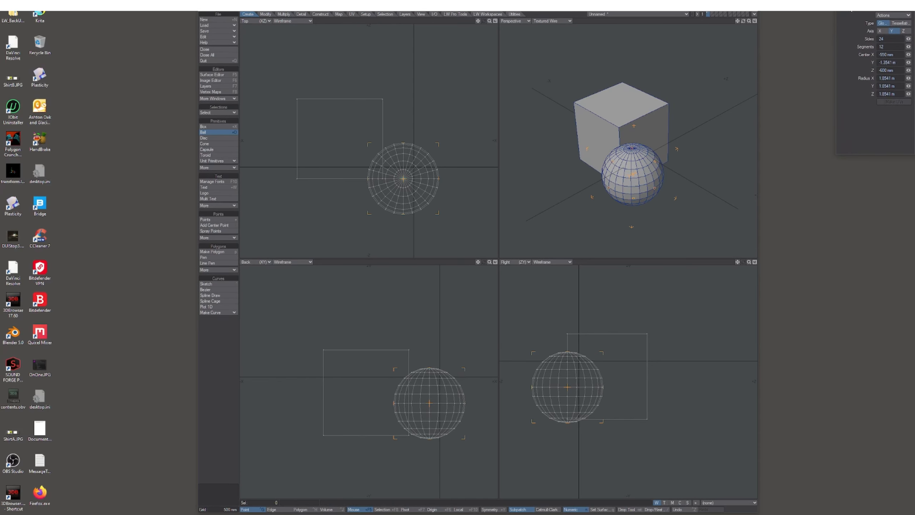
drag(835, 48, 749, 43)
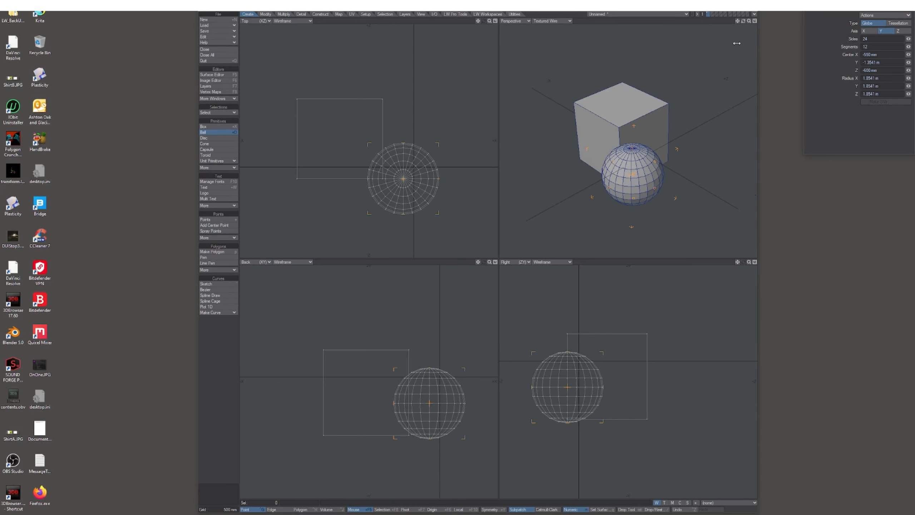
drag(858, 155, 872, 339)
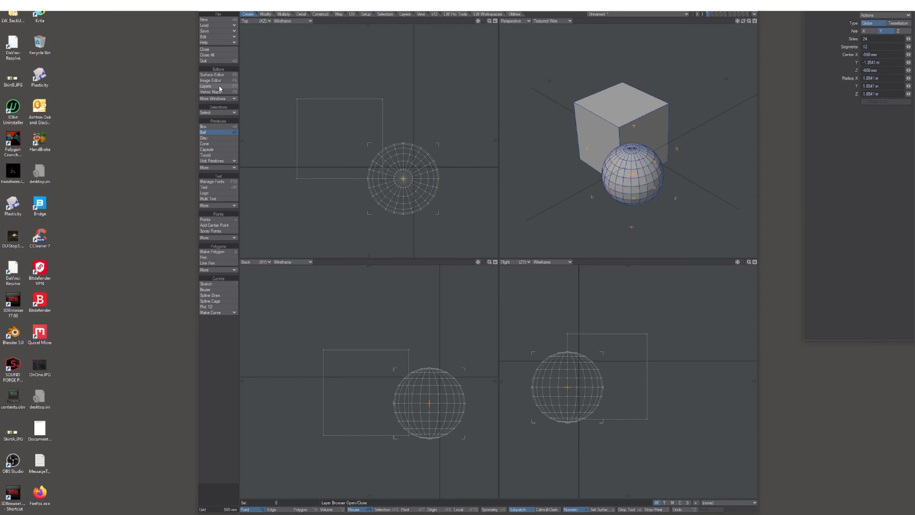
Open the Layers window, park it at the lower right, and stretch it to full screen height.
click(208, 86)
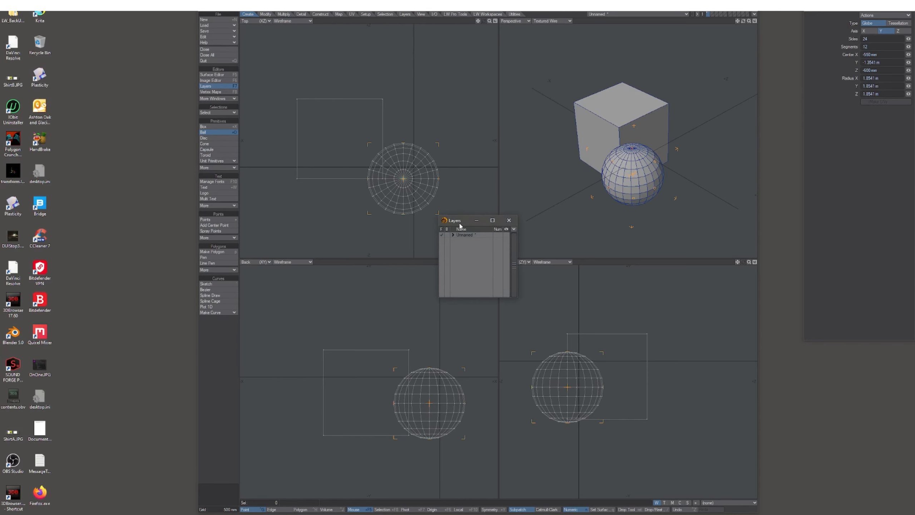
drag(460, 221, 607, 235)
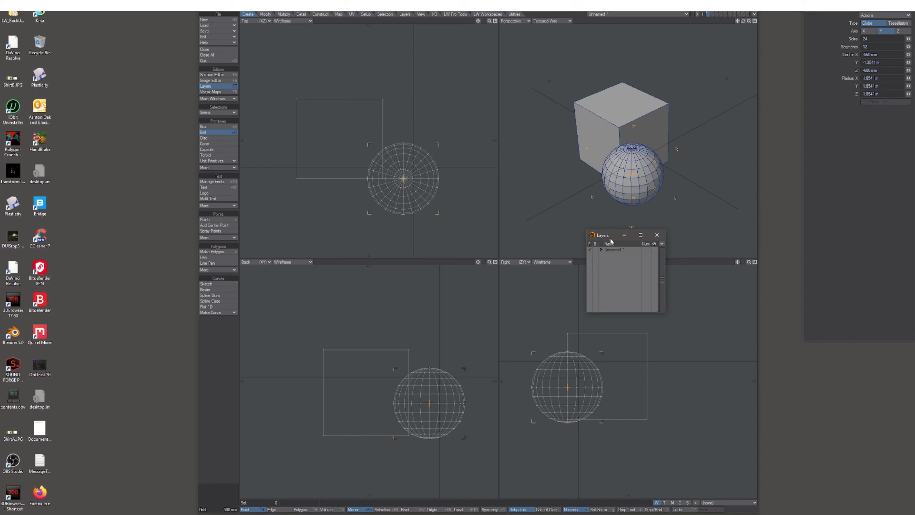
drag(611, 241, 813, 370)
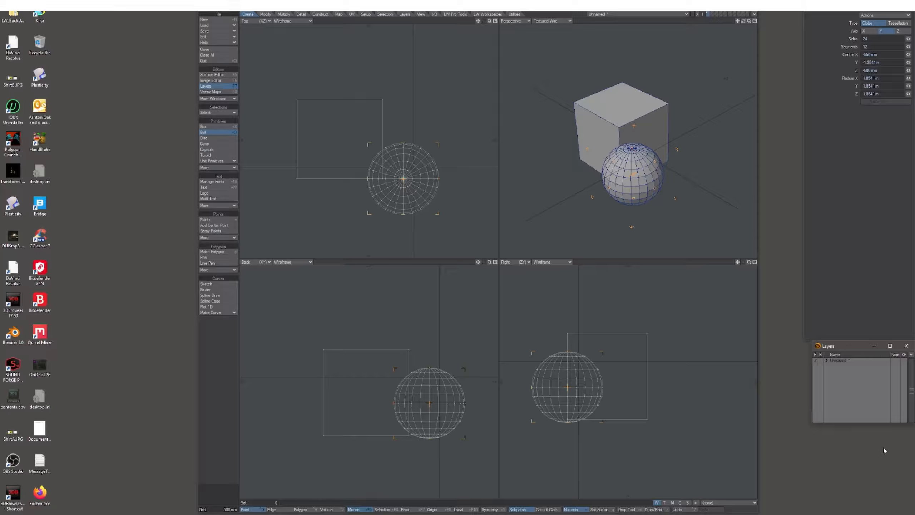
drag(855, 422, 871, 512)
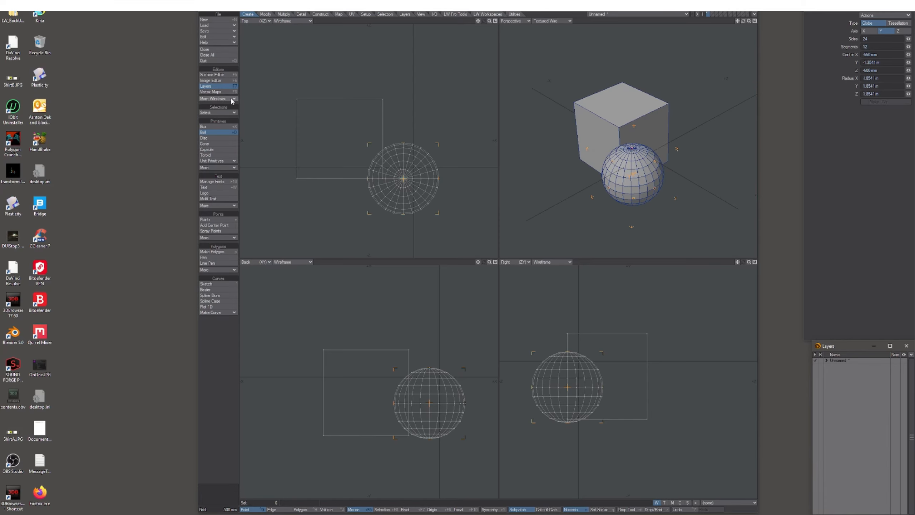
Open the Statistics window from More Windows and place it lengthened below the Layers window.
click(226, 98)
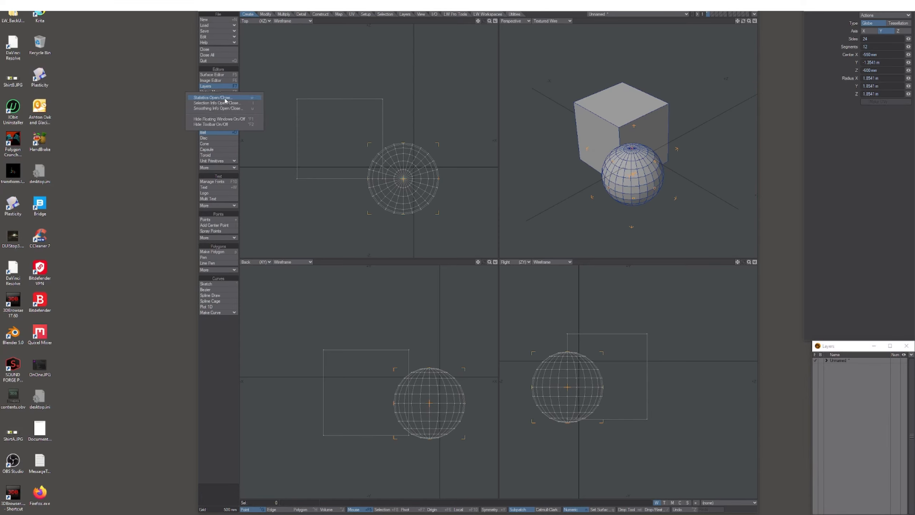
click(226, 98)
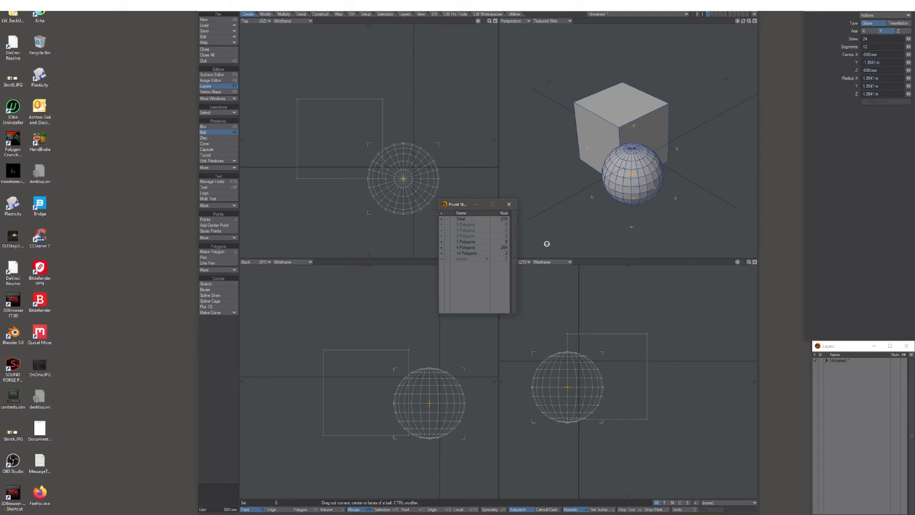
drag(460, 207, 853, 361)
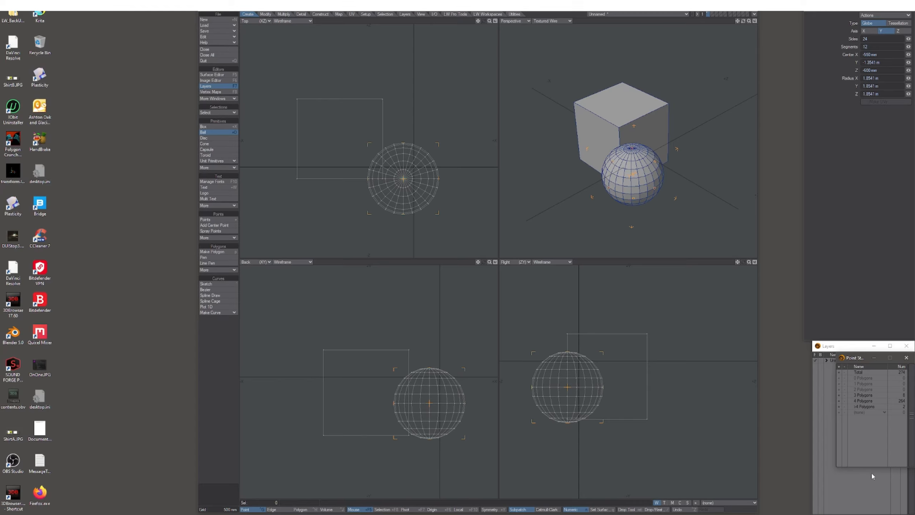
drag(872, 469, 826, 504)
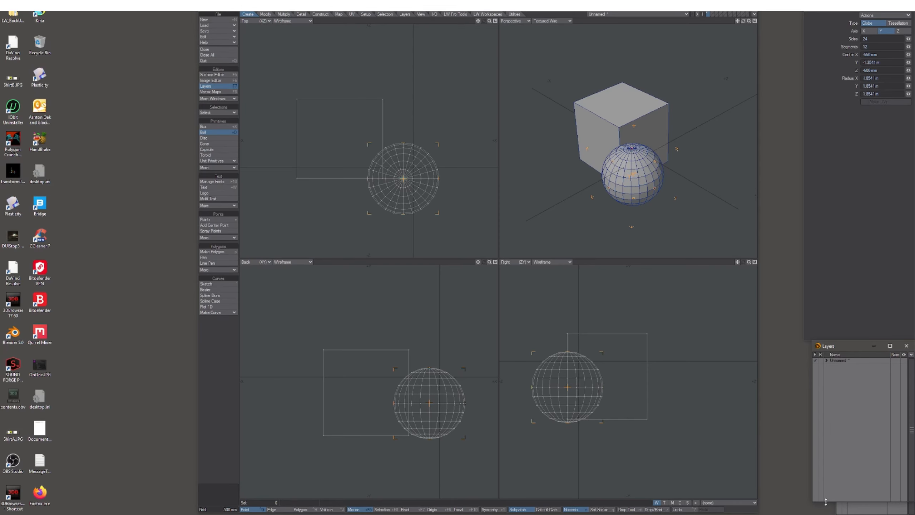
click(860, 509)
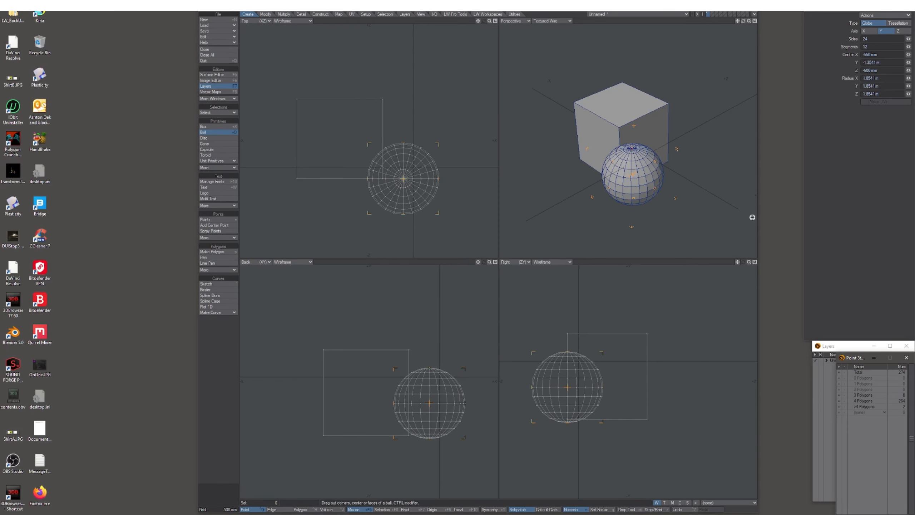
Widen the viewports, align Layers and Statistics widths, and expand the Unnamed object's layers.
drag(757, 209, 804, 207)
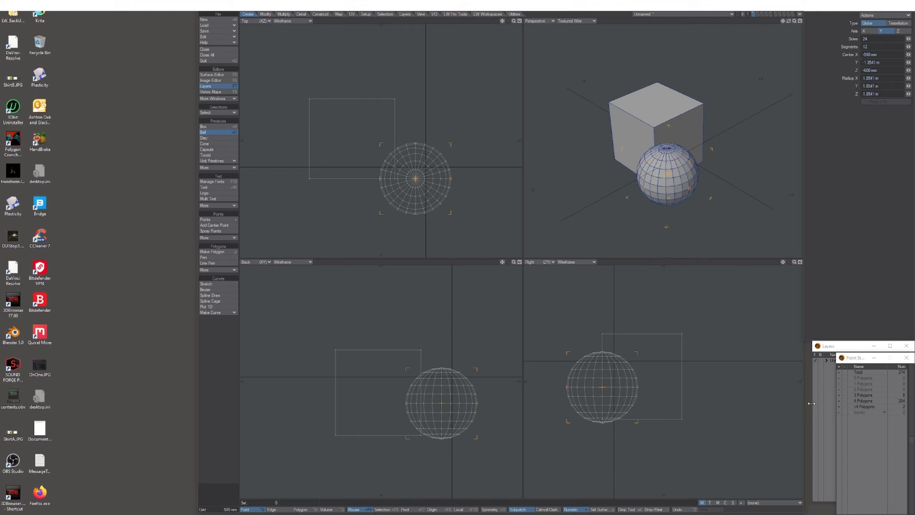
drag(812, 401, 804, 407)
click(865, 504)
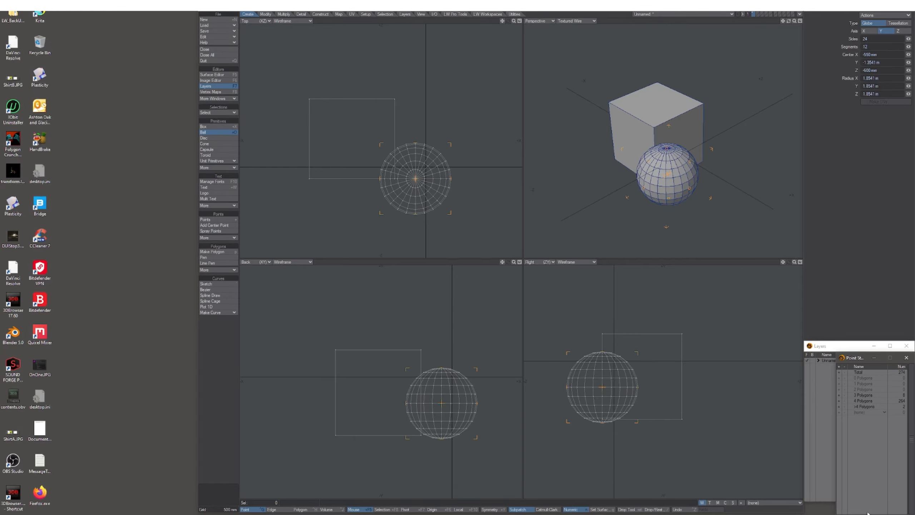
drag(835, 500, 804, 504)
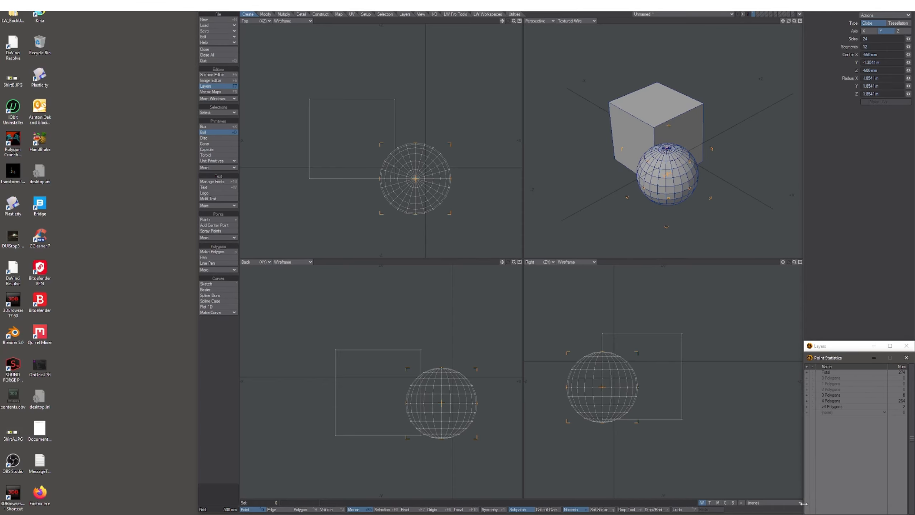
click(822, 349)
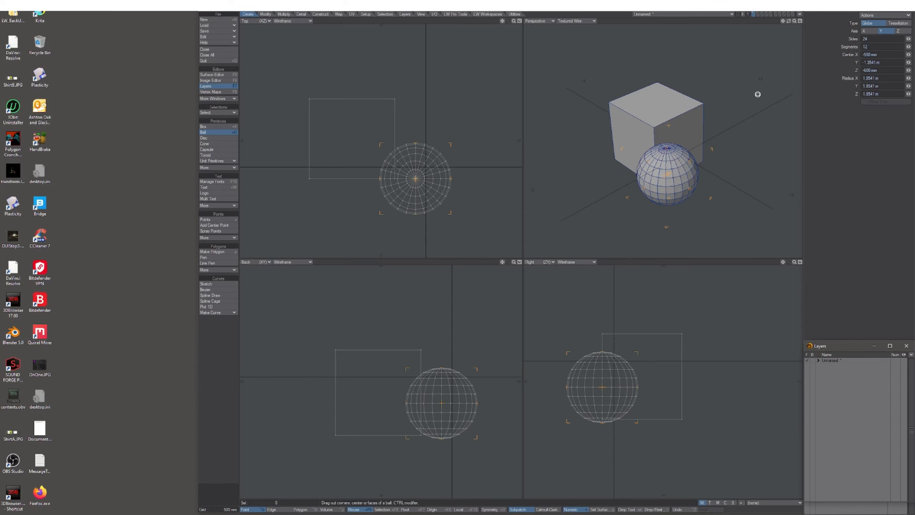
click(818, 360)
key(w)
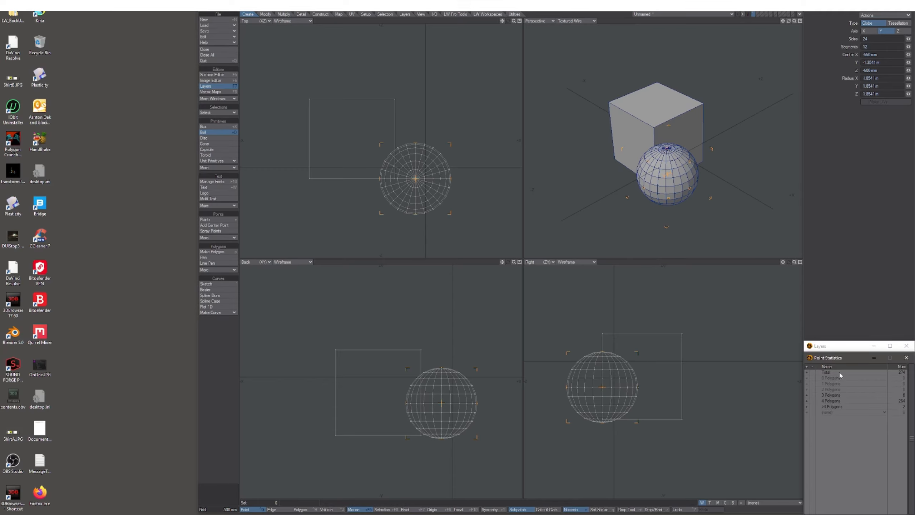
scroll(700, 395, down, 2)
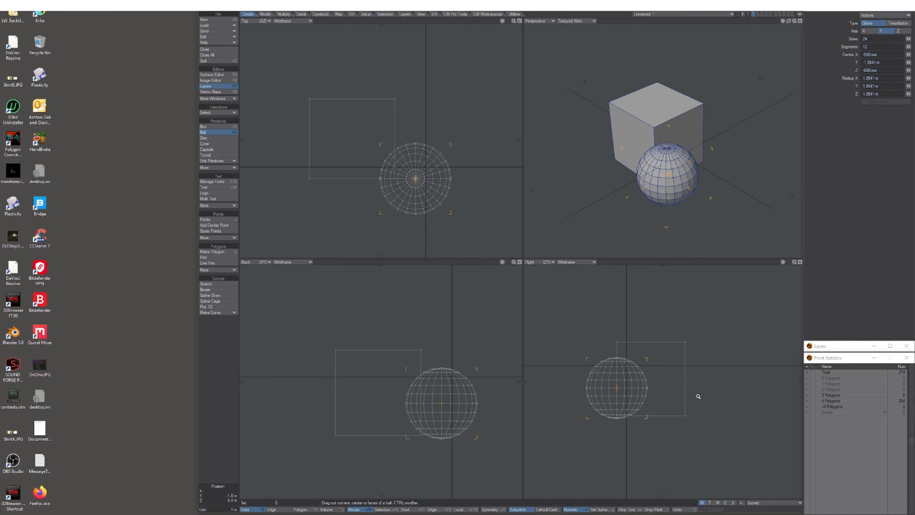
scroll(708, 398, up, 3)
Drop the Ball tool, switch to Polygon selection mode, and show the polygon statistics.
key(space)
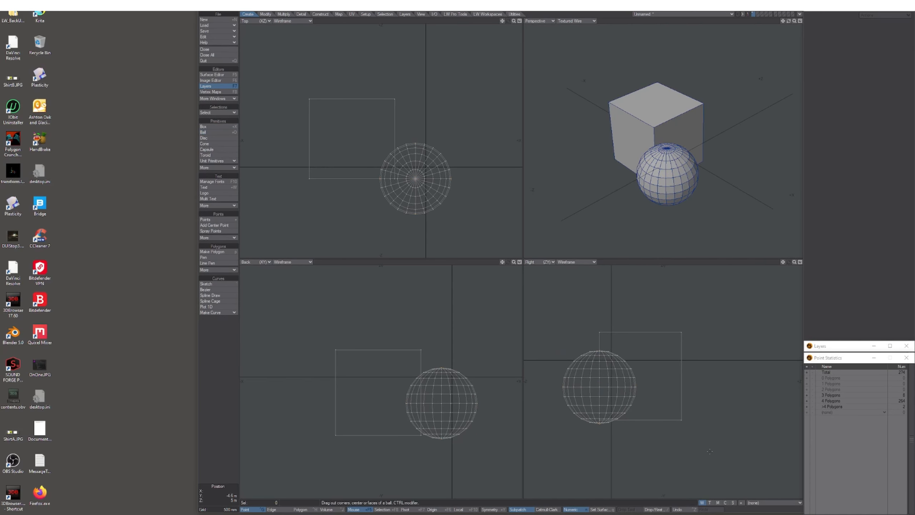
key(ctrl+h)
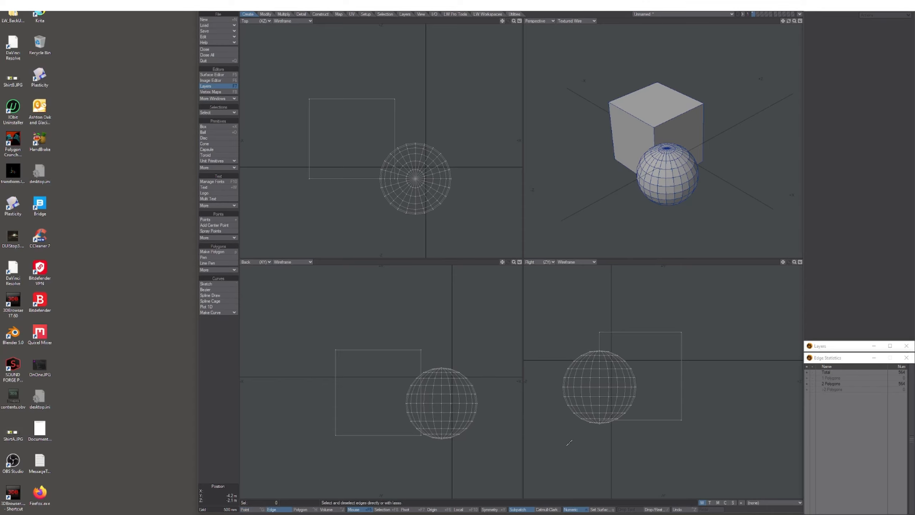
key(ctrl+h)
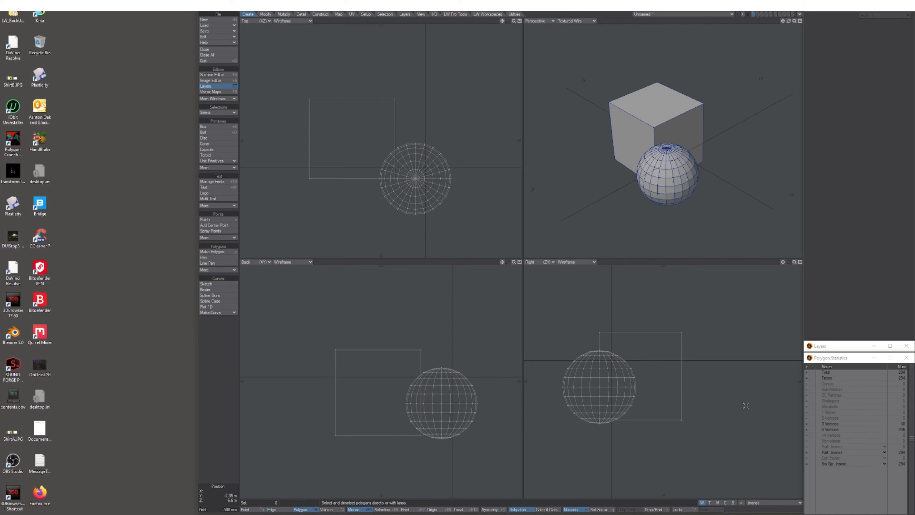
click(840, 349)
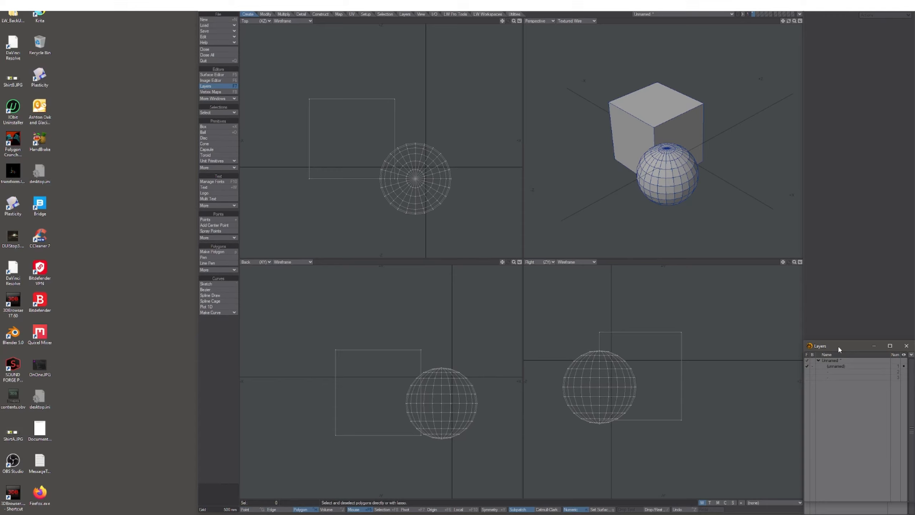
click(844, 510)
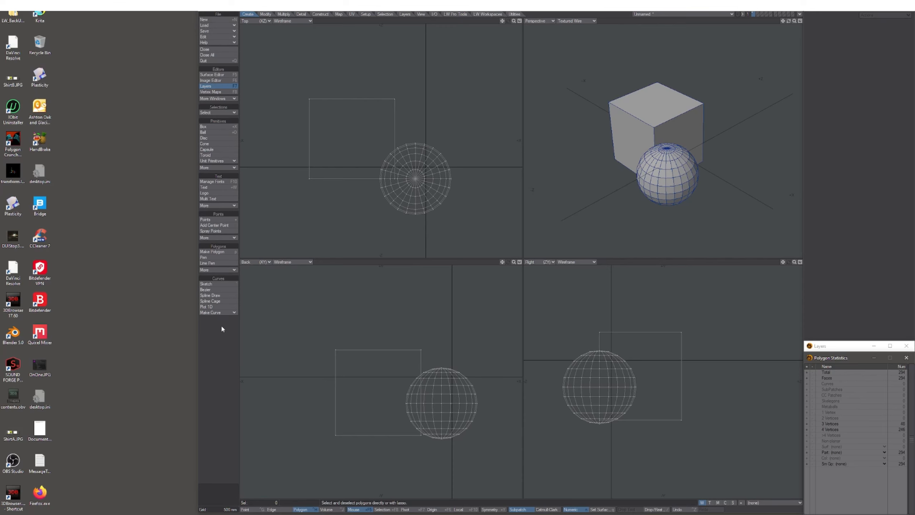
Drag the Modeler window's left edge rightward to uncover a strip of desktop.
drag(196, 336, 2, 359)
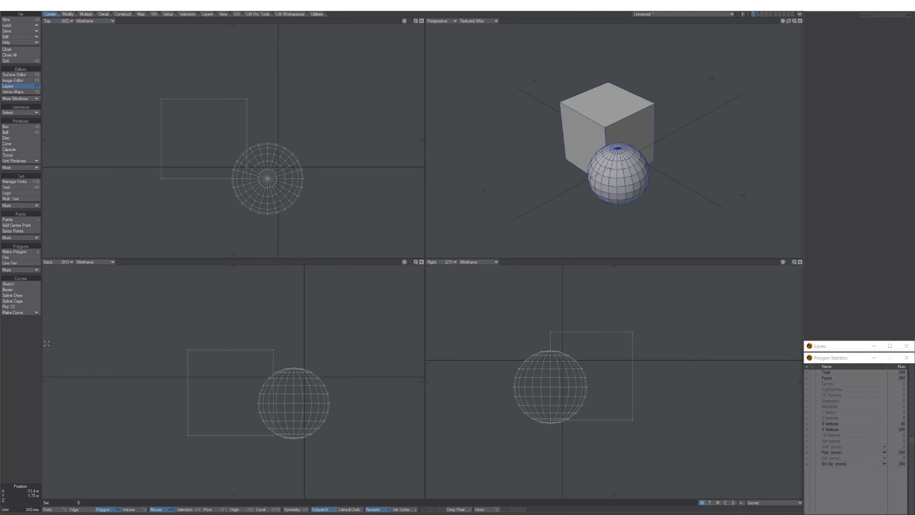
drag(2, 343, 328, 349)
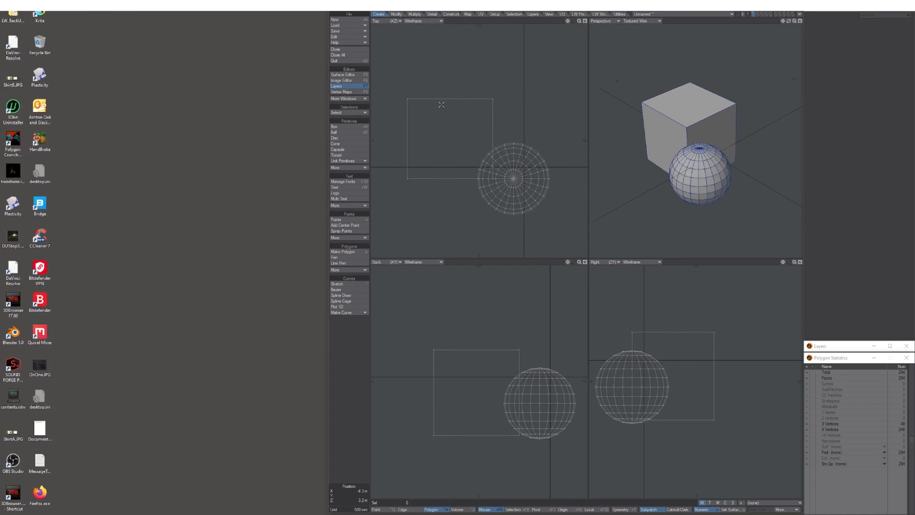
Park the Surface Editor at the top-left, widen Modeler back leftward, and open the Image Editor.
click(353, 78)
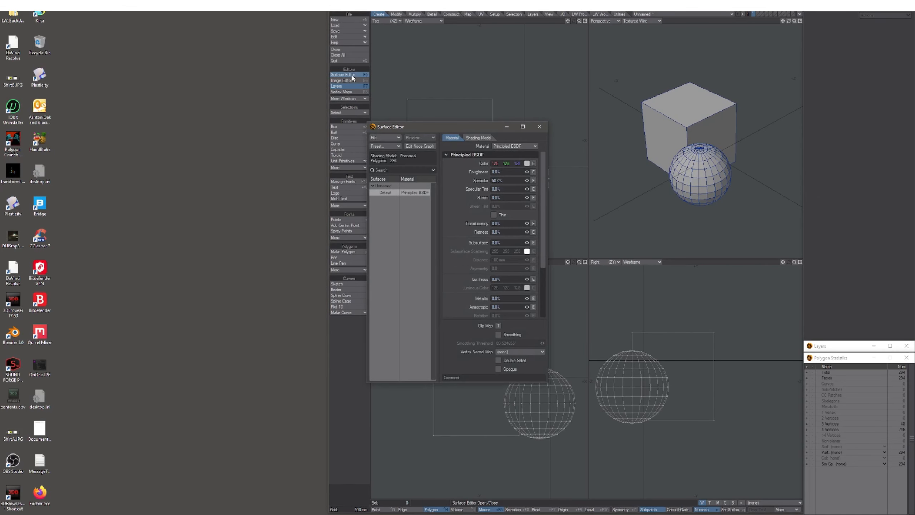
drag(420, 128, 55, 10)
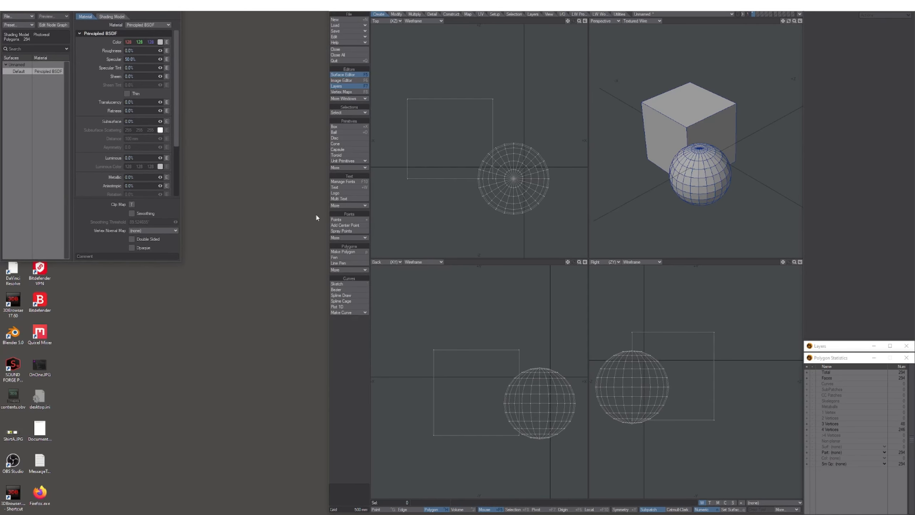
drag(328, 208, 181, 219)
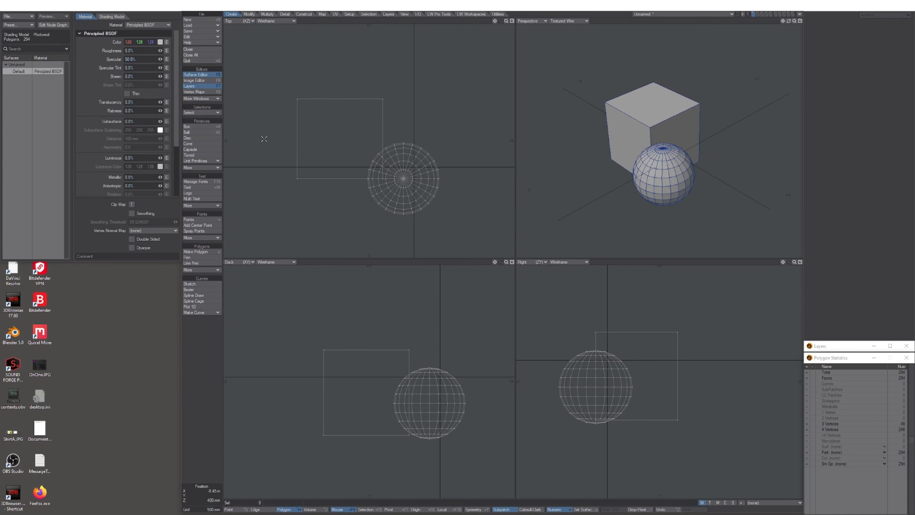
click(209, 80)
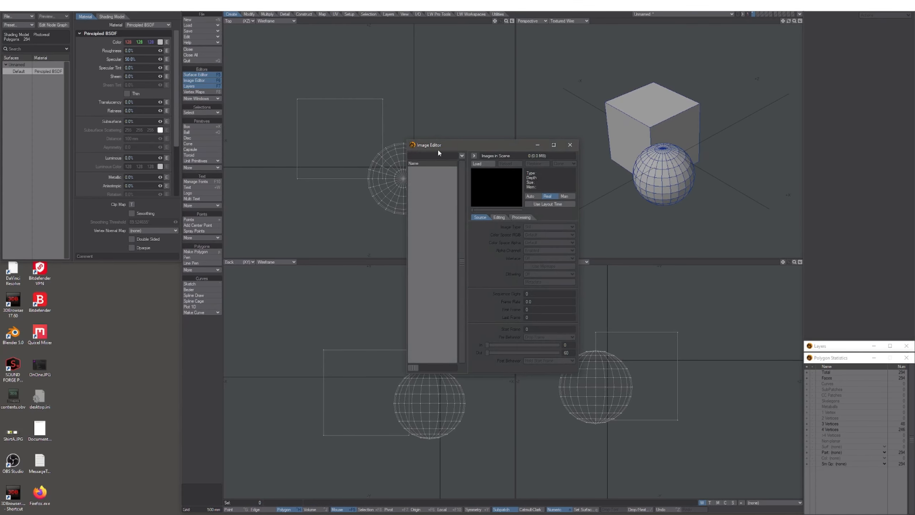
Move the Image Editor to the left edge, stretch it to the screen bottom, and widen it slightly.
drag(467, 146, 61, 268)
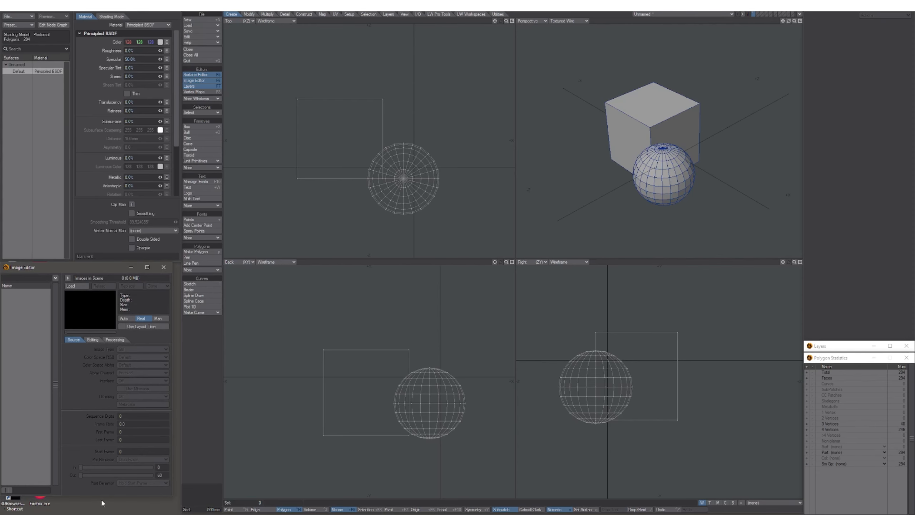
drag(100, 497, 97, 512)
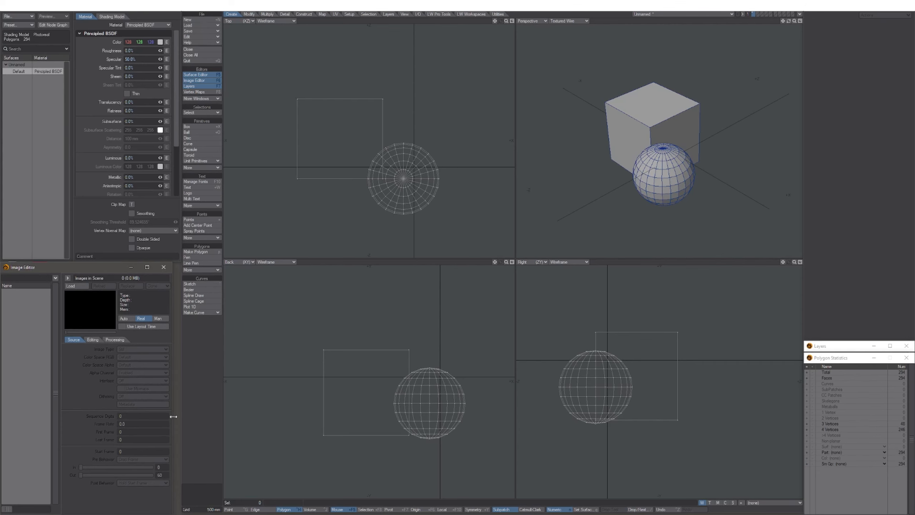
drag(173, 416, 182, 417)
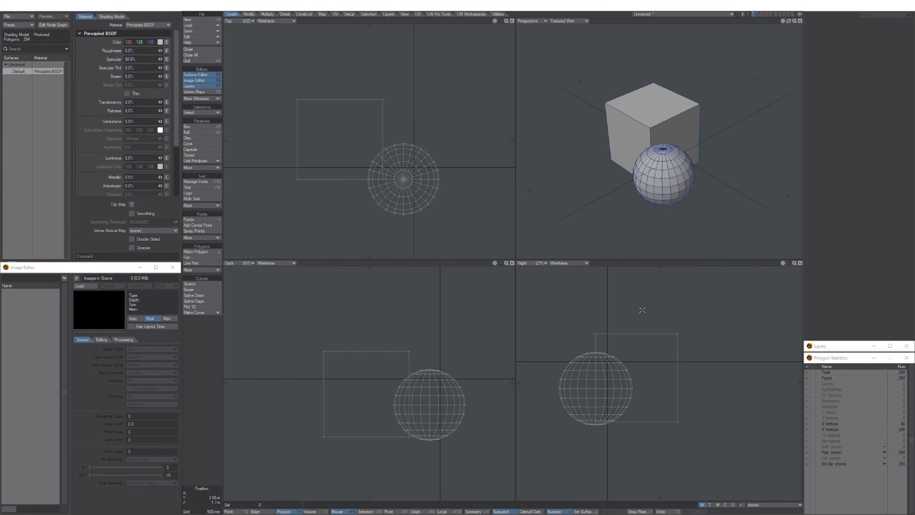
Reframe the cube and globe in all four views, then select the cube's front polygon.
mouse_move(425, 218)
alt+mouse_down()
mouse_move(438, 195)
mouse_move(428, 205)
alt+mouse_up()
alt+drag(417, 390, 417, 341)
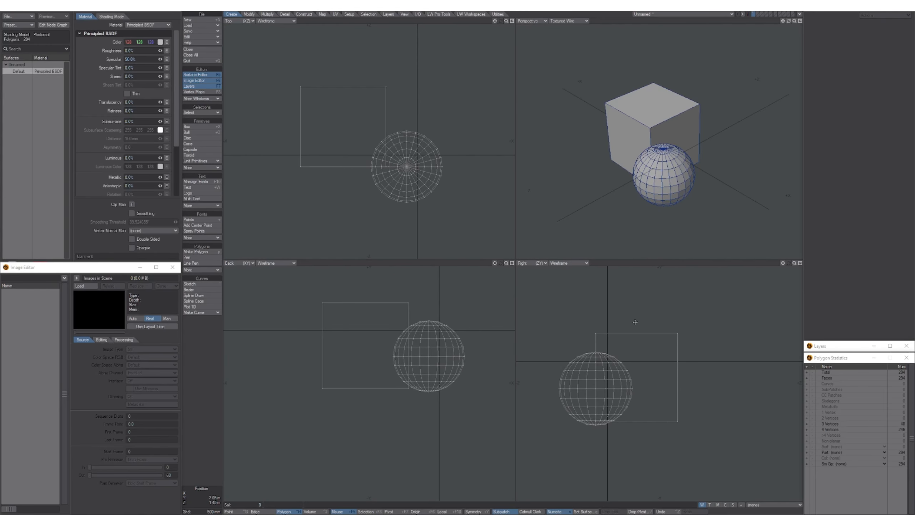
alt+drag(631, 329, 648, 304)
alt+drag(643, 199, 682, 206)
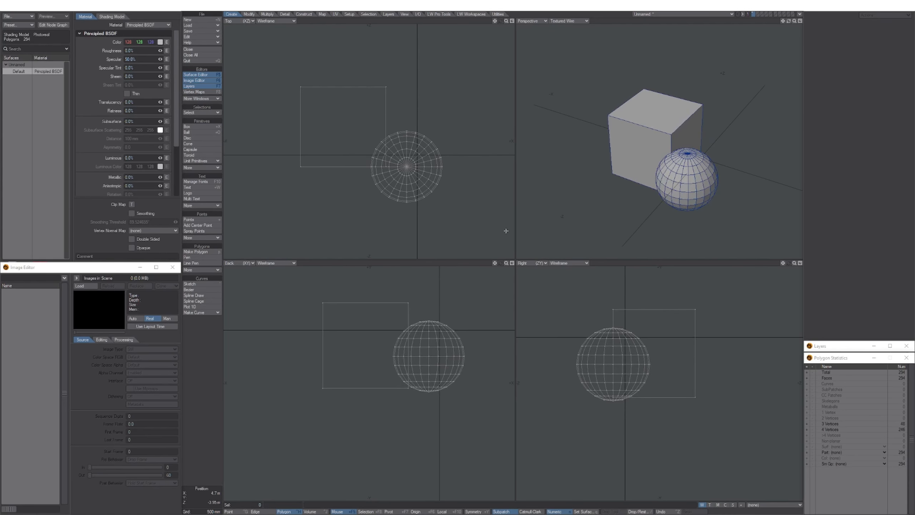
mouse_move(618, 191)
alt+shift+mouse_down()
mouse_move(613, 203)
mouse_move(610, 179)
alt+shift+mouse_up()
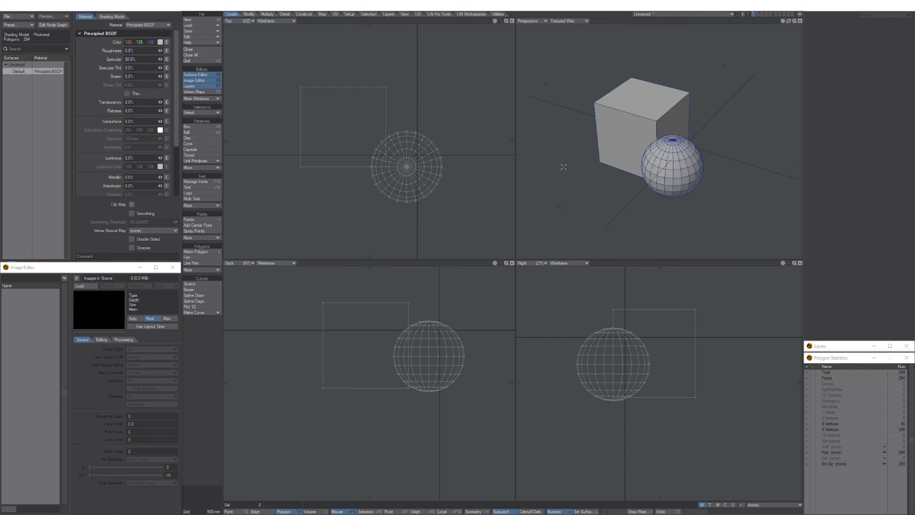
alt+shift+drag(632, 185, 650, 144)
click(638, 151)
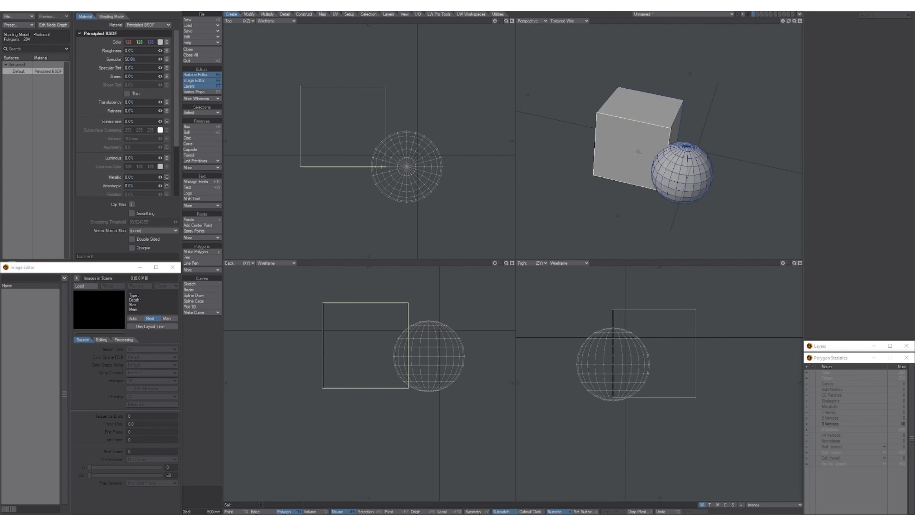
Select all connected cube faces, toggle them to SubPatch, deselect, and maximize the Perspective view.
key(bracketright)
key(Tab)
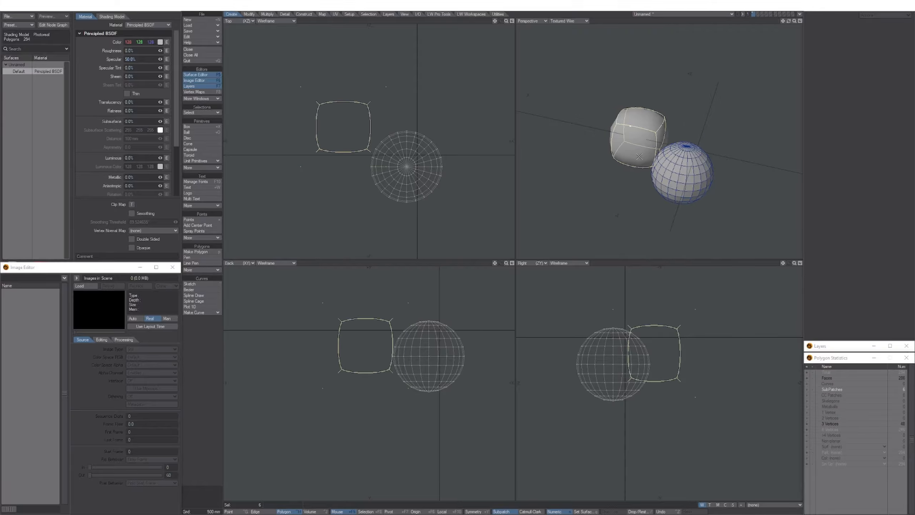
alt+shift+drag(640, 184, 620, 196)
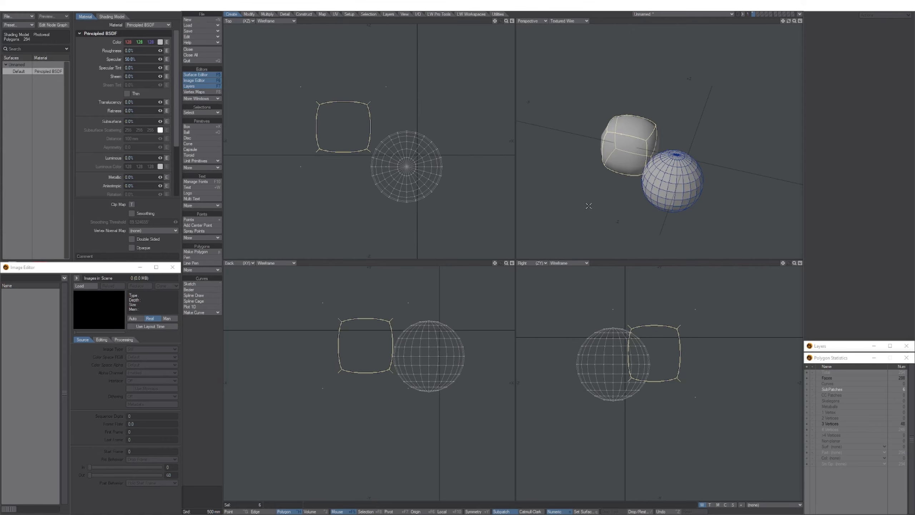
click(609, 218)
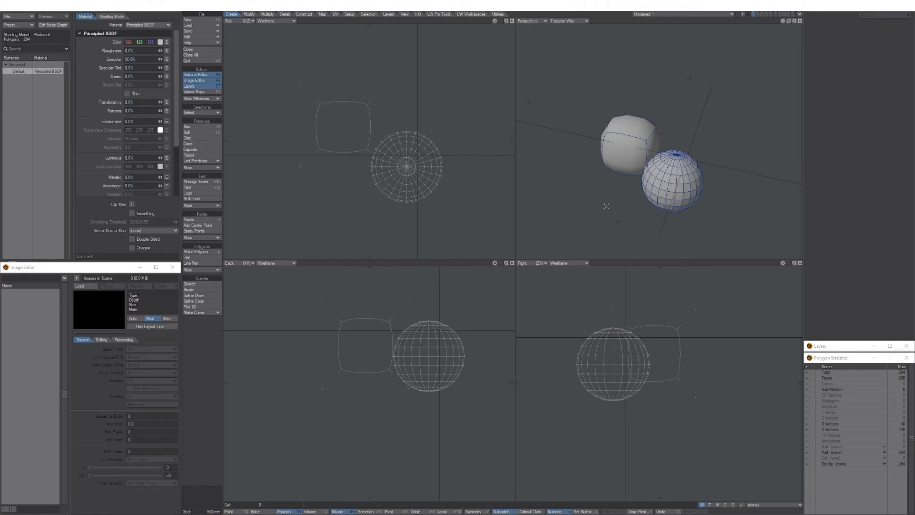
key(KP_0)
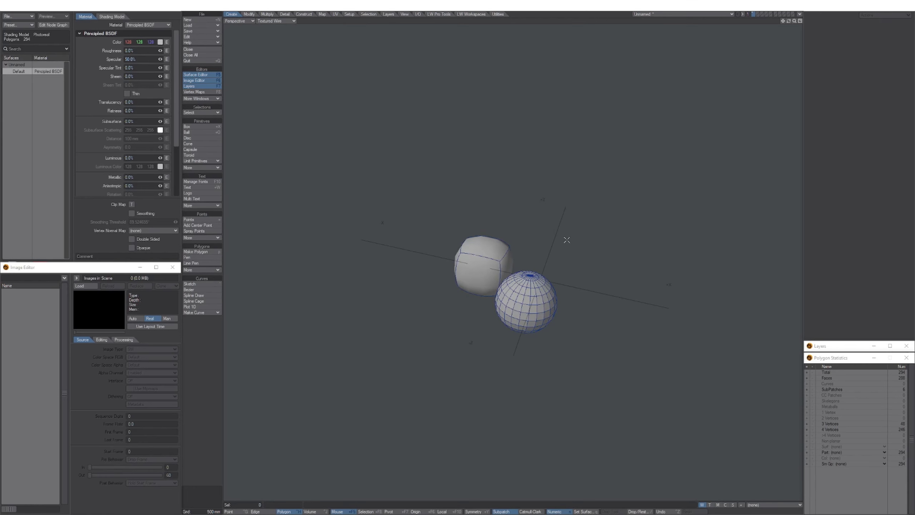
Restore the quad Top, Back, Right and Perspective layout from the maximized view.
click(801, 22)
click(800, 21)
key(0)
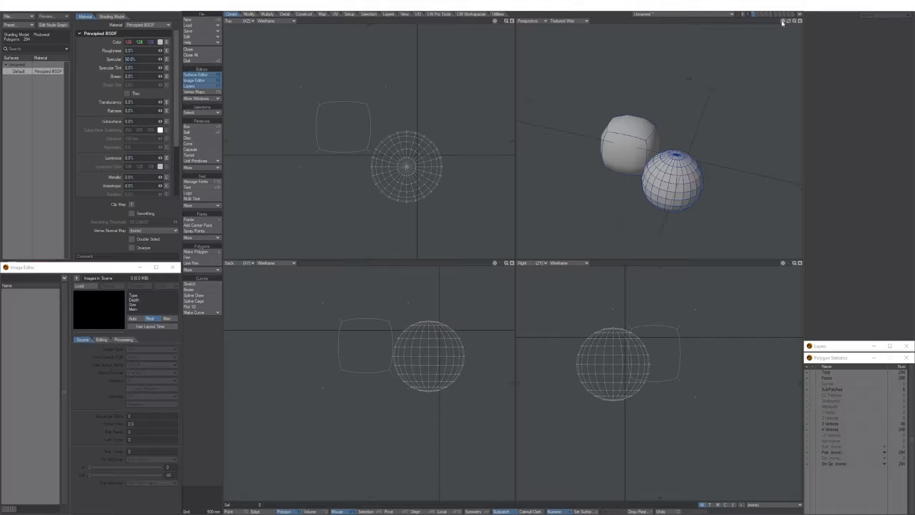
Pan the Top, Back and Right views and orbit Perspective around the subpatched cube and globe.
drag(782, 22, 777, 8)
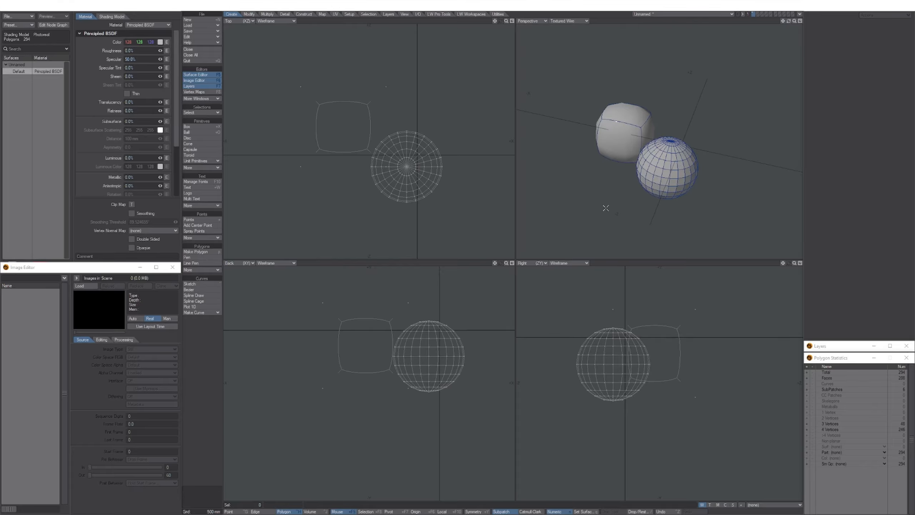
alt+drag(591, 204, 615, 152)
alt+shift+drag(386, 355, 372, 378)
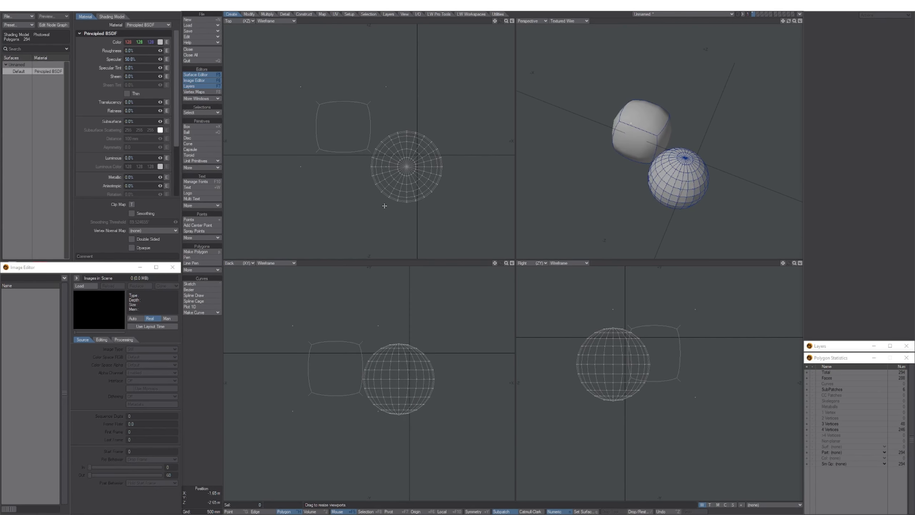
mouse_move(382, 203)
alt+shift+mouse_down()
mouse_move(347, 199)
mouse_move(361, 215)
mouse_move(361, 203)
mouse_move(380, 207)
alt+shift+mouse_up()
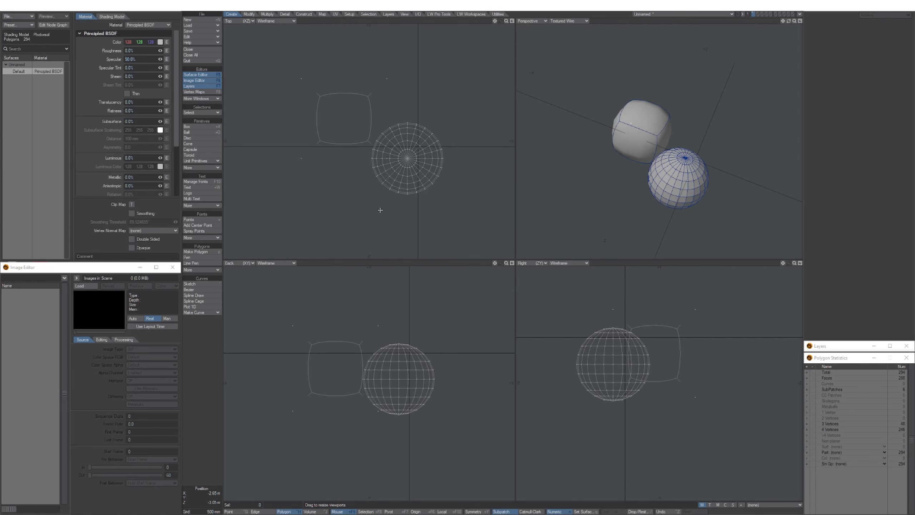
alt+shift+drag(600, 356, 633, 378)
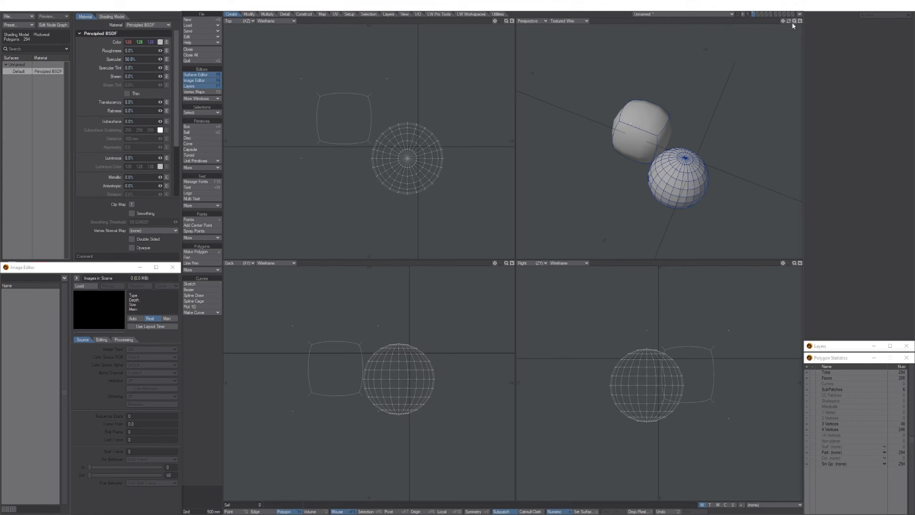
drag(790, 22, 772, 25)
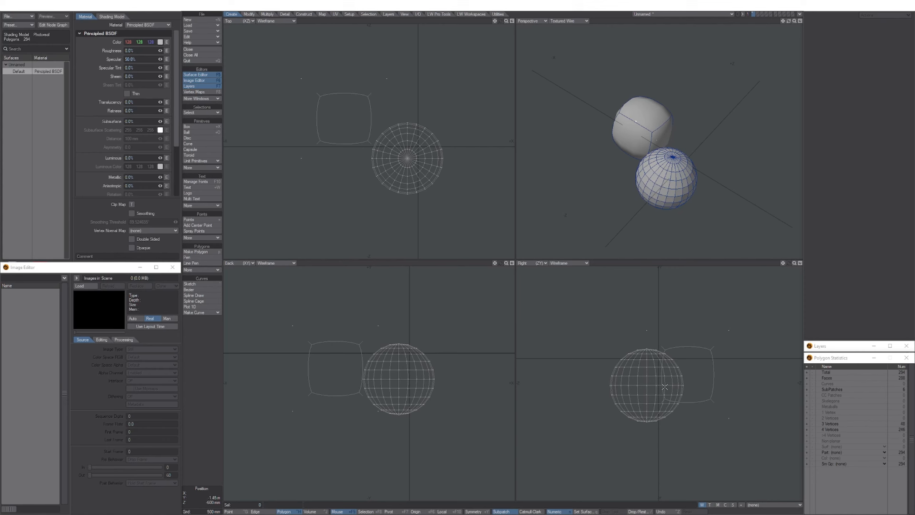
mouse_move(715, 132)
alt+mouse_down()
mouse_move(699, 125)
mouse_move(726, 125)
alt+mouse_up()
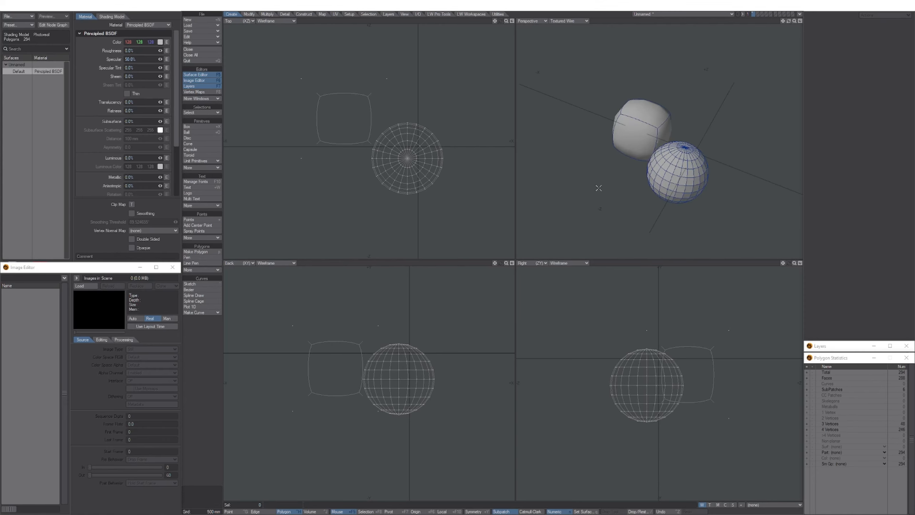
mouse_move(651, 155)
alt+mouse_down()
mouse_move(635, 177)
mouse_move(650, 192)
mouse_move(564, 170)
mouse_move(623, 181)
mouse_move(586, 169)
mouse_move(586, 157)
mouse_move(566, 149)
mouse_move(666, 185)
mouse_move(617, 155)
mouse_move(591, 175)
mouse_move(602, 172)
mouse_move(634, 200)
mouse_move(595, 165)
mouse_move(619, 173)
mouse_move(593, 190)
mouse_move(641, 176)
mouse_move(679, 189)
mouse_move(586, 166)
mouse_move(636, 154)
alt+mouse_up()
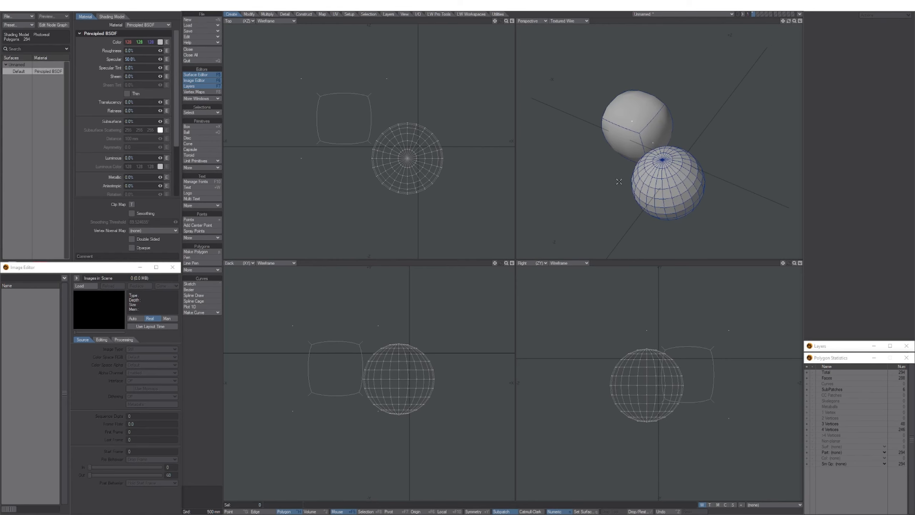
Zoom the Perspective, Right, Back and Top views in closer on the cube and globe.
drag(797, 26, 799, 202)
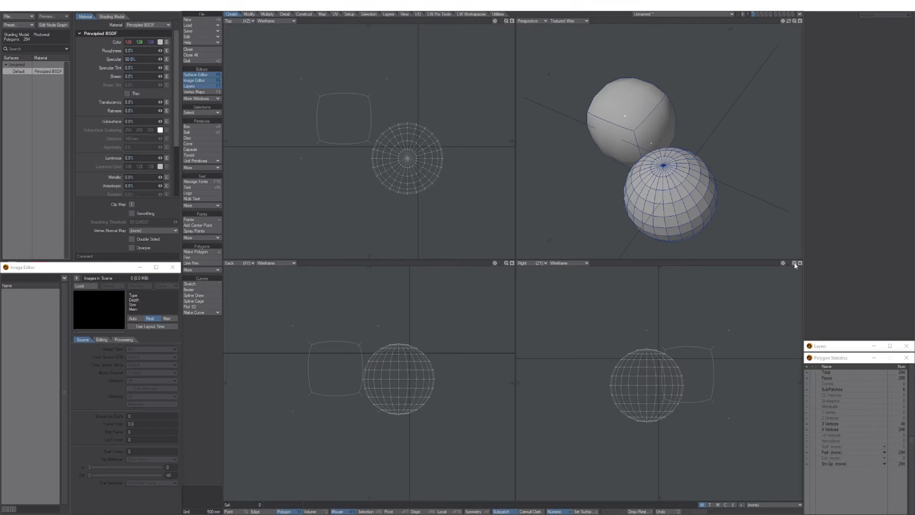
drag(795, 263, 705, 280)
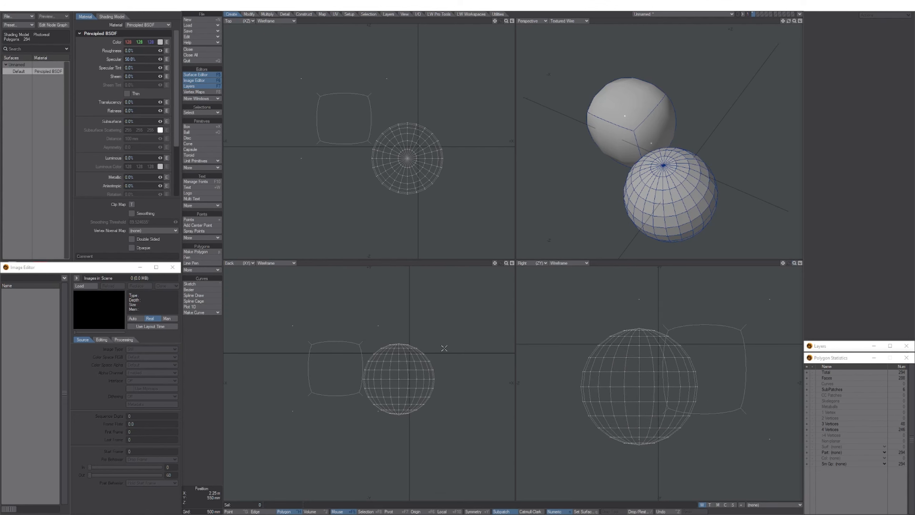
alt+drag(385, 355, 380, 381)
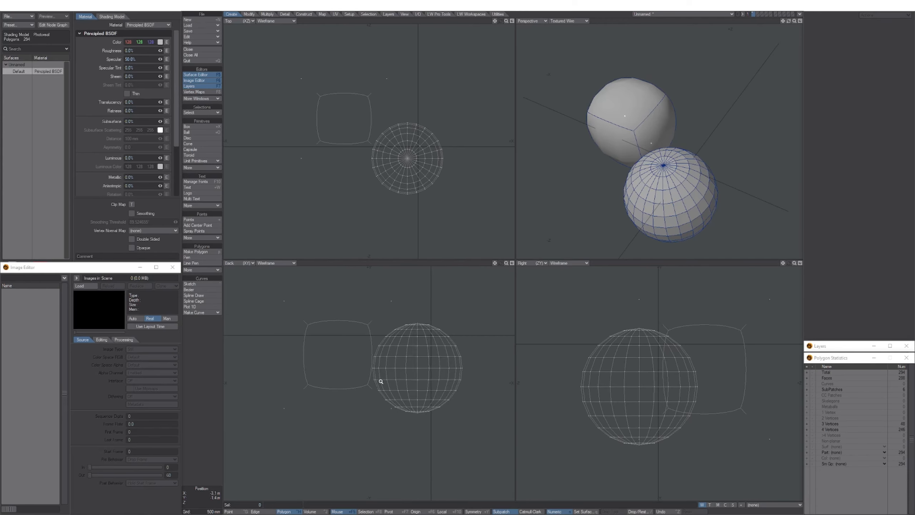
mouse_move(375, 198)
ctrl+alt+mouse_down()
mouse_move(420, 216)
mouse_move(360, 193)
ctrl+alt+mouse_up()
mouse_move(569, 343)
ctrl+alt+mouse_down()
mouse_move(601, 353)
mouse_move(564, 351)
ctrl+alt+mouse_up()
alt+drag(592, 365, 577, 332)
mouse_move(390, 392)
ctrl+alt+mouse_down()
mouse_move(411, 393)
mouse_move(403, 394)
ctrl+alt+mouse_up()
ctrl+alt+drag(371, 205, 371, 206)
Pan the Perspective, Back and Right views and zoom the Top view to recentre both objects.
alt+shift+drag(629, 200, 614, 180)
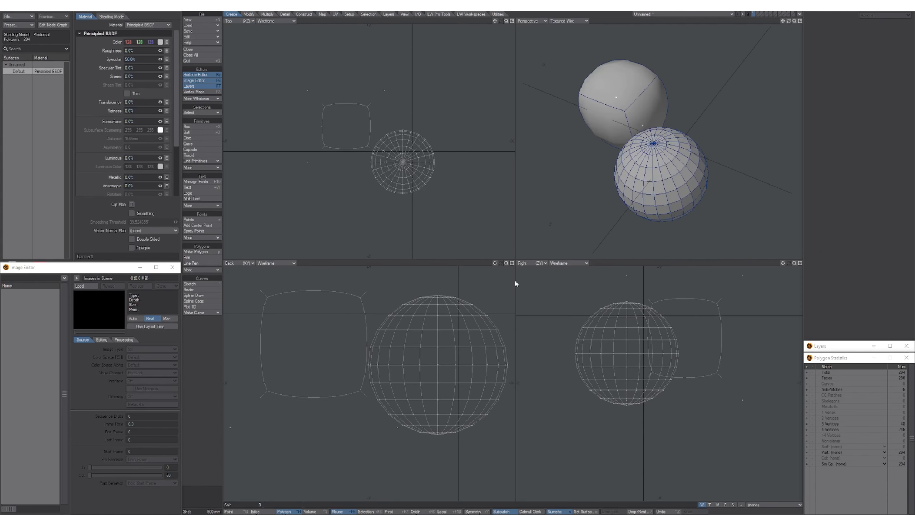
alt+drag(427, 345, 417, 348)
mouse_move(609, 345)
alt+mouse_down()
mouse_move(601, 362)
mouse_move(608, 357)
alt+mouse_up()
alt+shift+drag(603, 169, 617, 181)
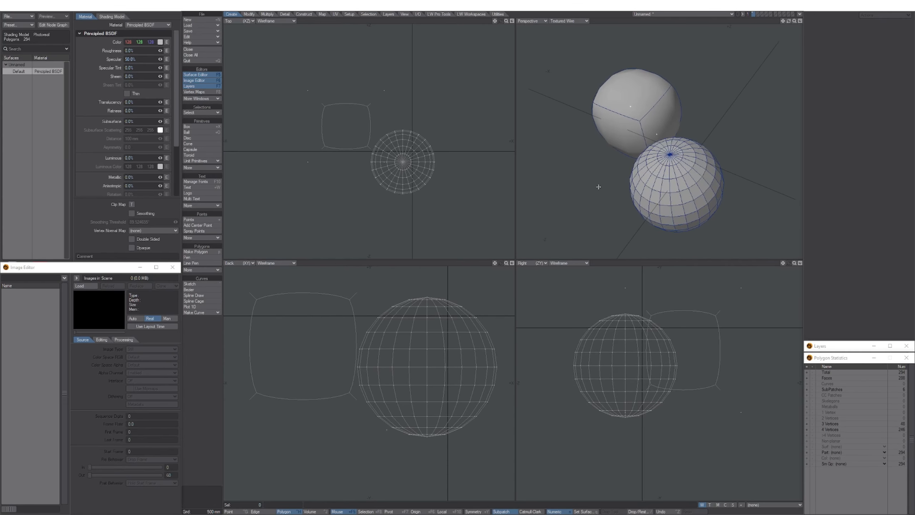
alt+drag(399, 214, 427, 191)
alt+drag(427, 191, 420, 210)
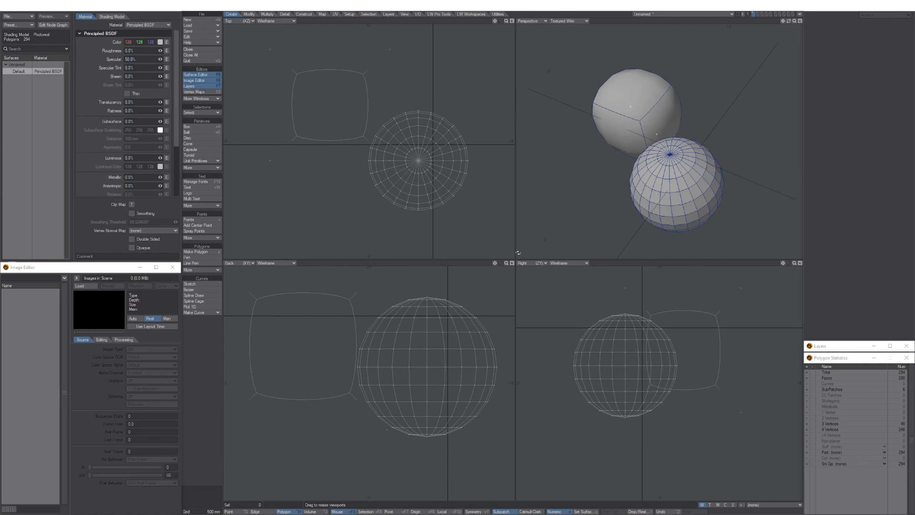
Toggle between full-size and quad views, zoom the Back view out, and start a Save View Preset.
key(KP_0)
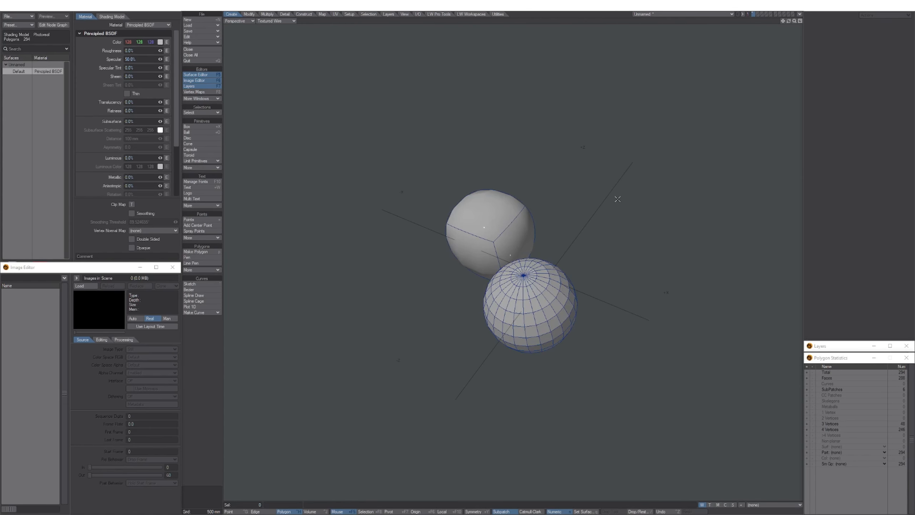
key(KP_0)
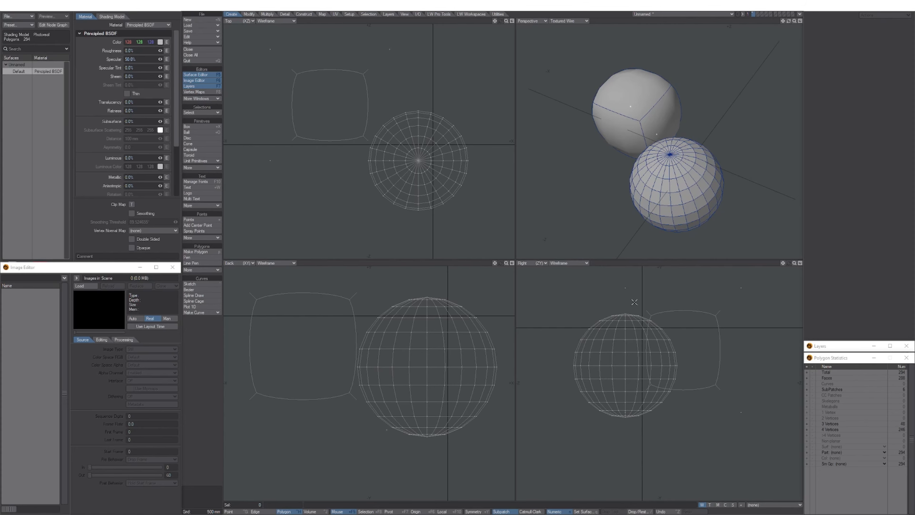
key(KP_0)
key(KP_0)
key(KP_0)
key(KP_0)
key(KP_0)
scroll(440, 334, down, 3)
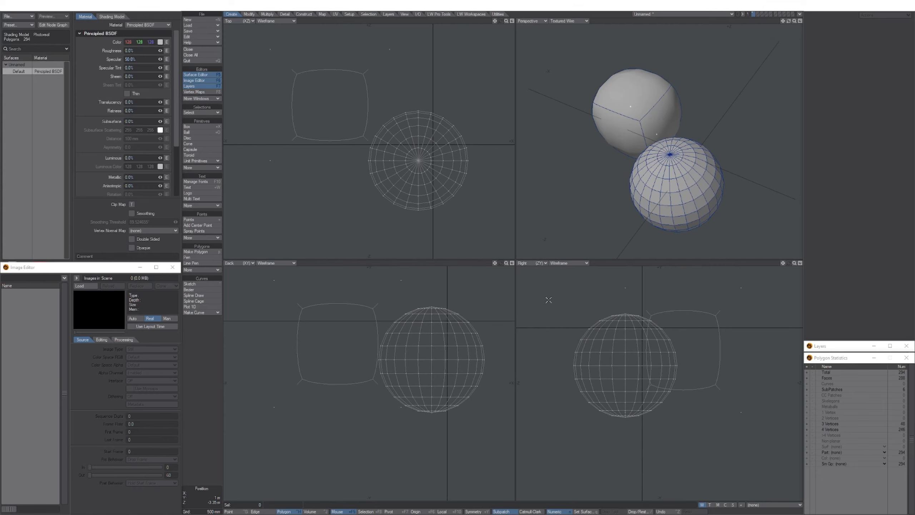
key(ctrl+KP_1)
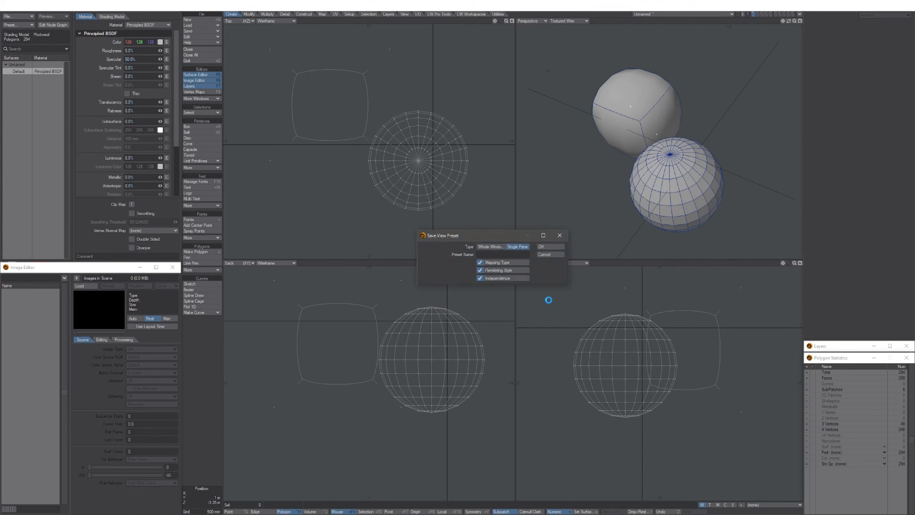
Save the four-view preset as Whole Window, then show the Top view full size and reopen Save View Preset.
click(494, 247)
click(551, 247)
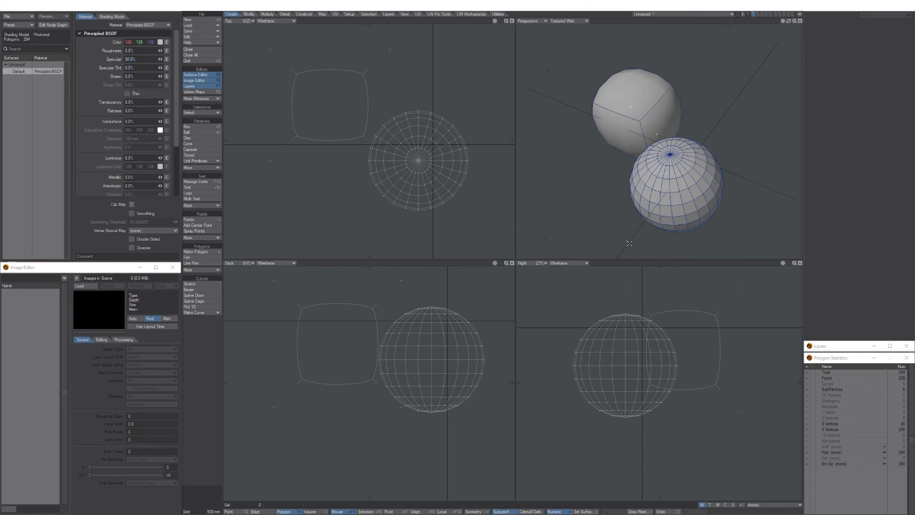
key(KP_0)
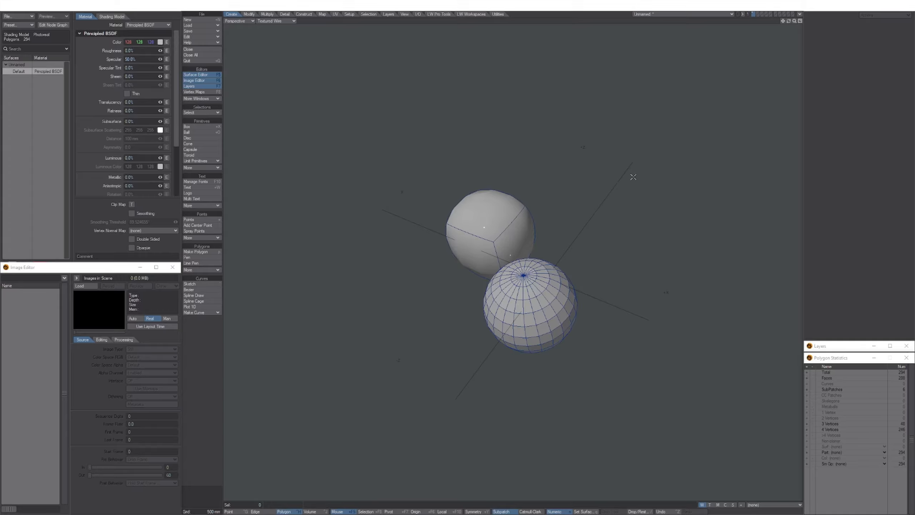
key(KP_0)
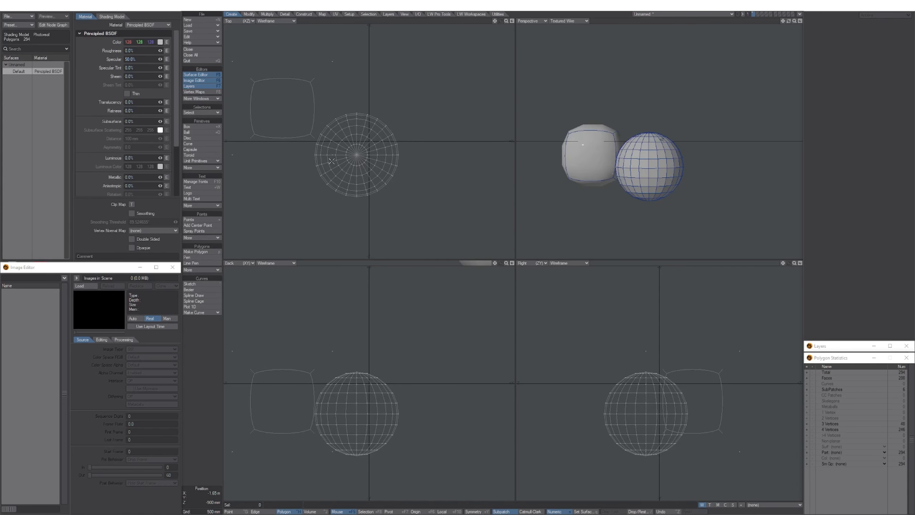
key(KP_0)
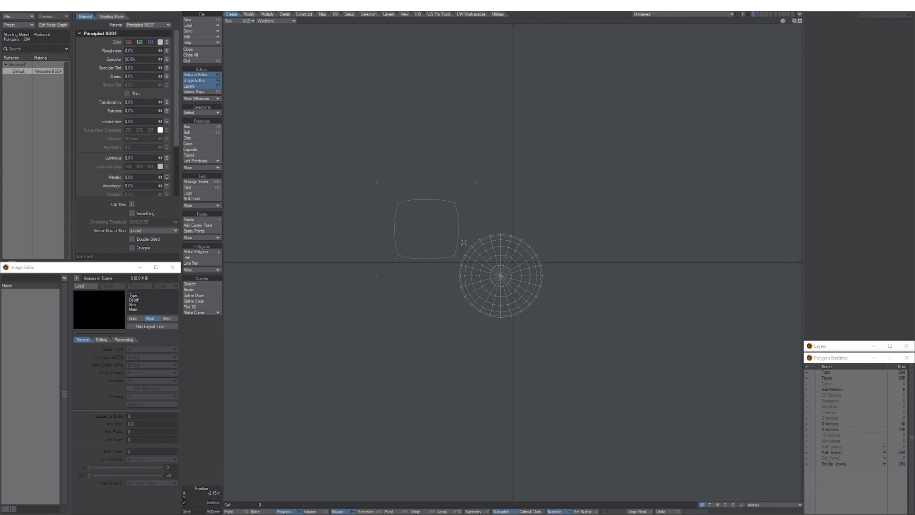
key(ctrl+KP_1)
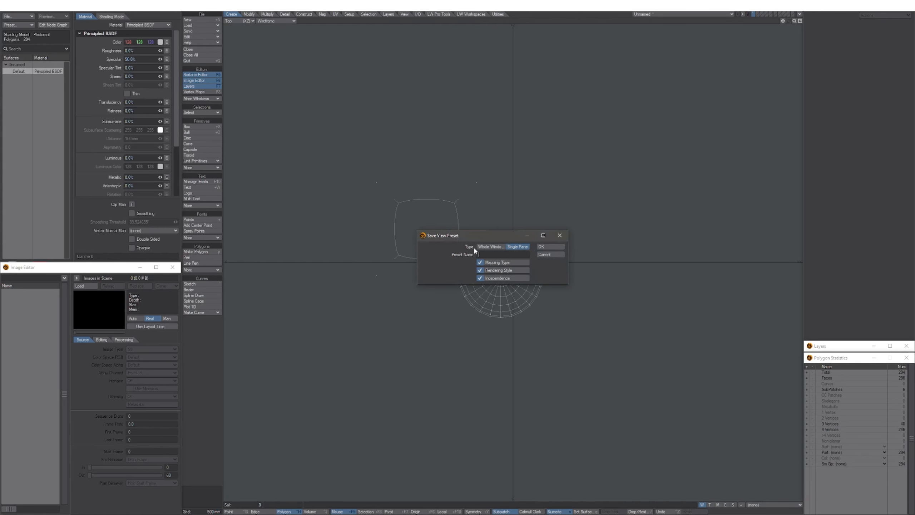
Set the preset Type to Whole Window, then cancel without saving it.
click(491, 247)
click(551, 254)
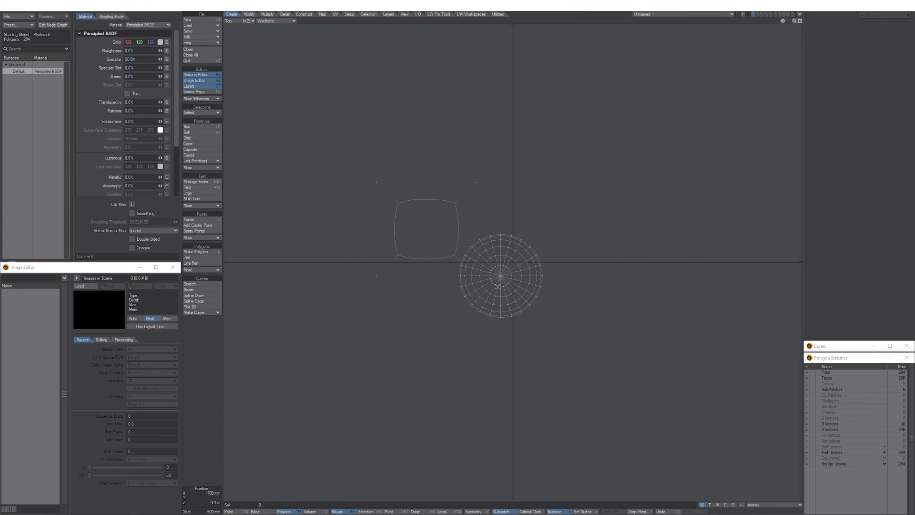
scroll(501, 290, up, 3)
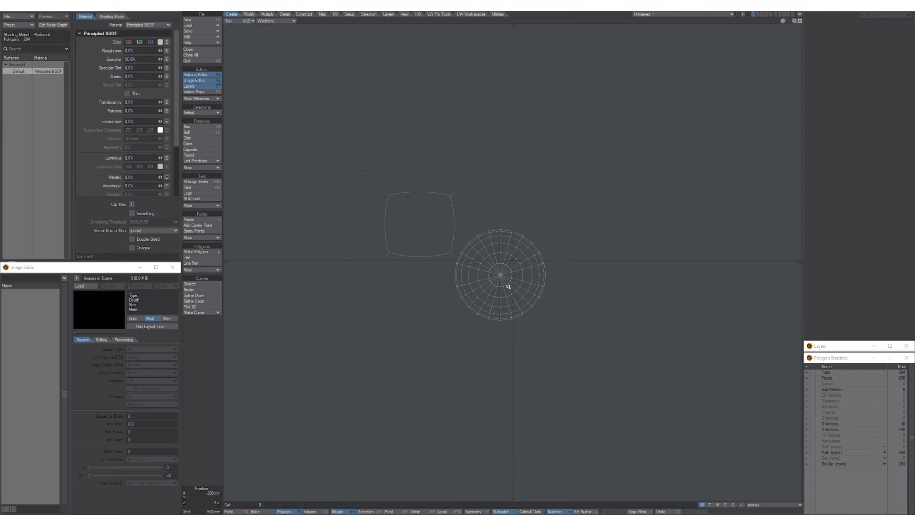
Return to the four-view layout, zooming the Top view out and pulling the Back view farther out.
key(0)
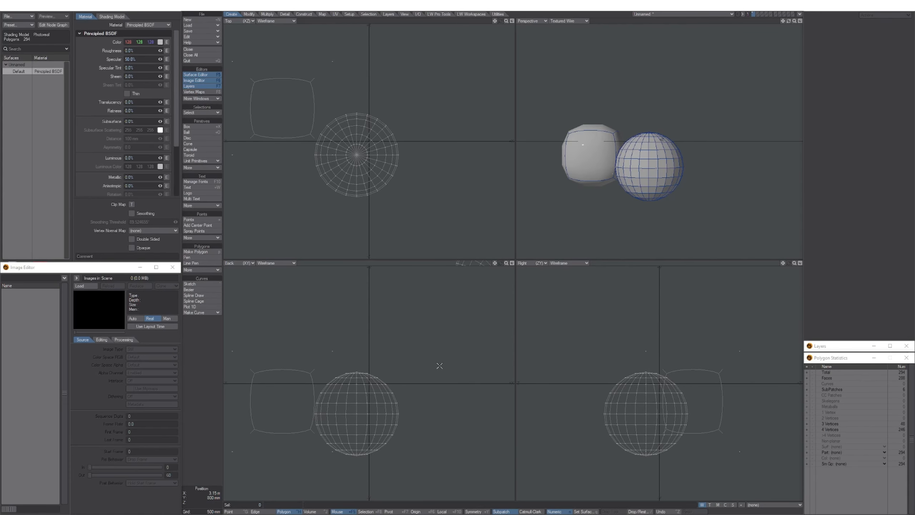
key(0)
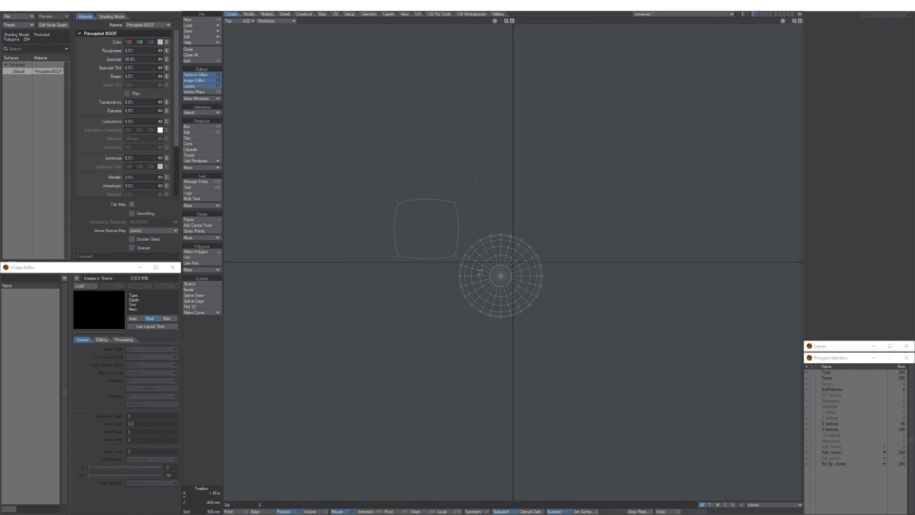
ctrl+alt+drag(485, 277, 478, 281)
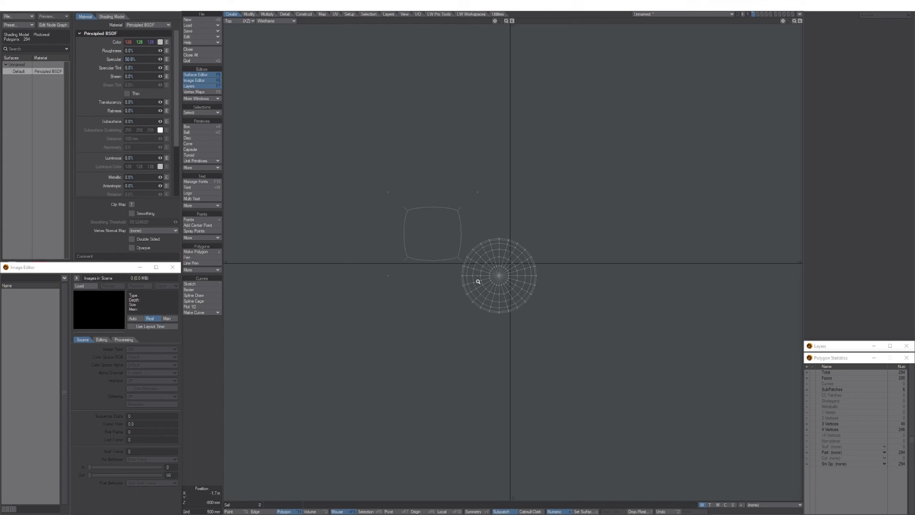
key(0)
ctrl+alt+drag(473, 331, 440, 332)
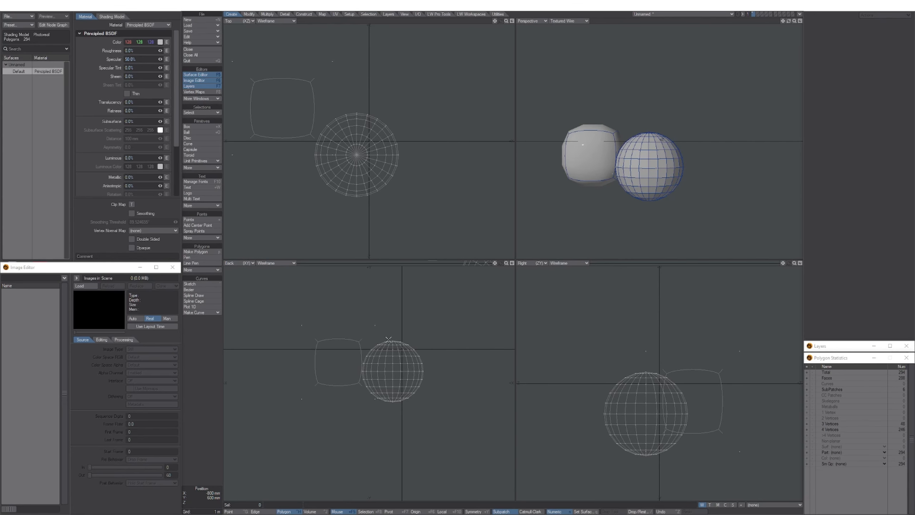
key(KP_0)
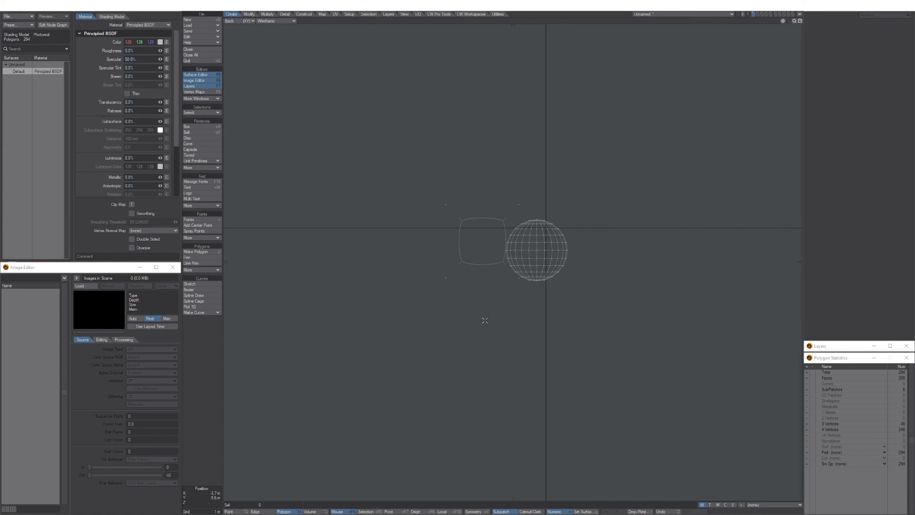
key(ctrl+KP_1)
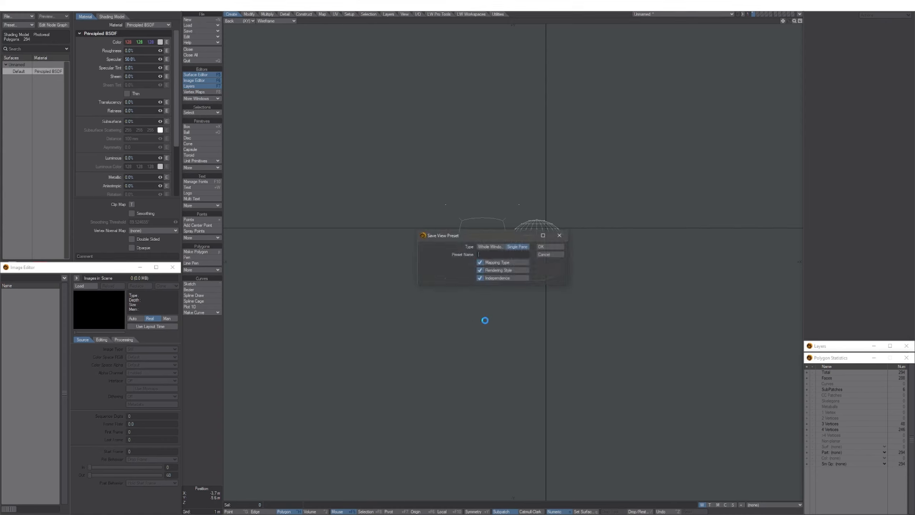
click(490, 247)
click(549, 254)
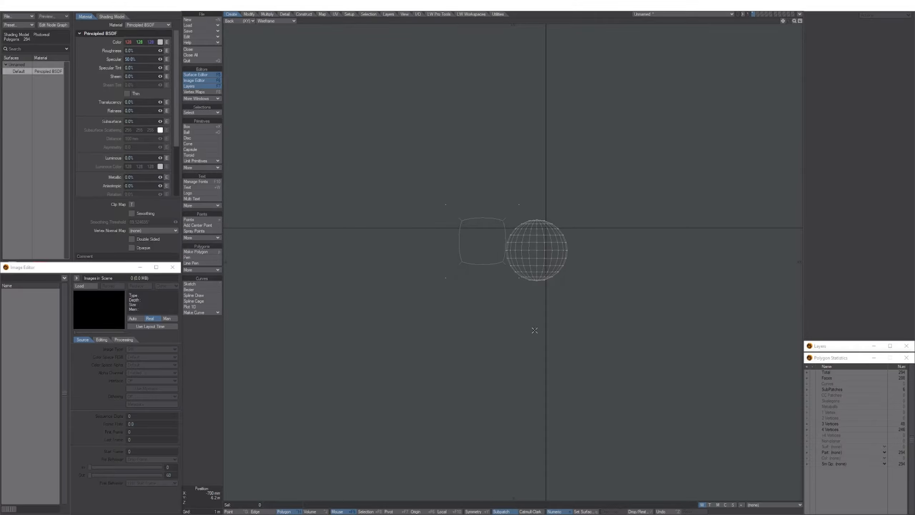
key(KP_0)
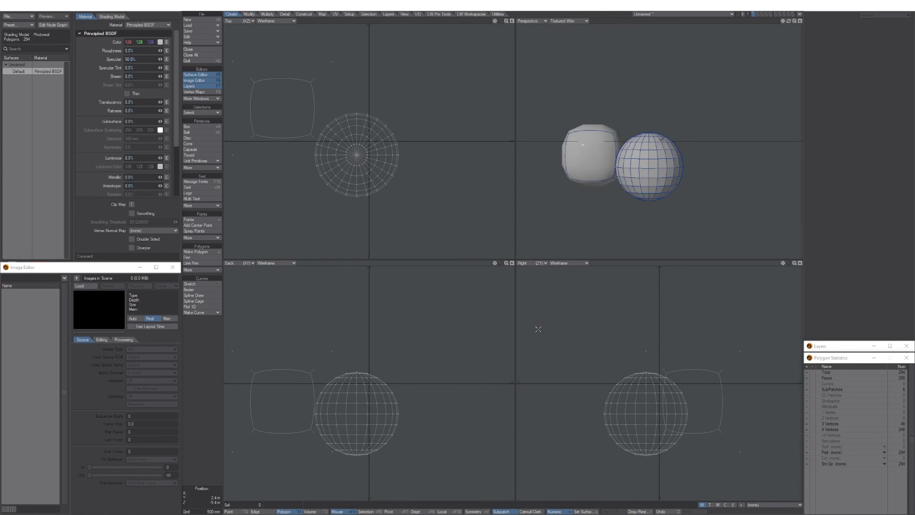
key(KP_0)
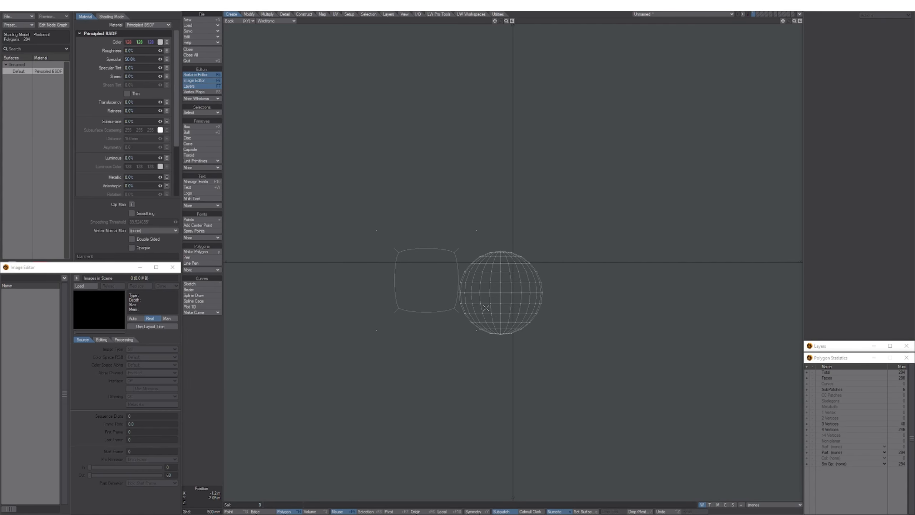
key(KP_0)
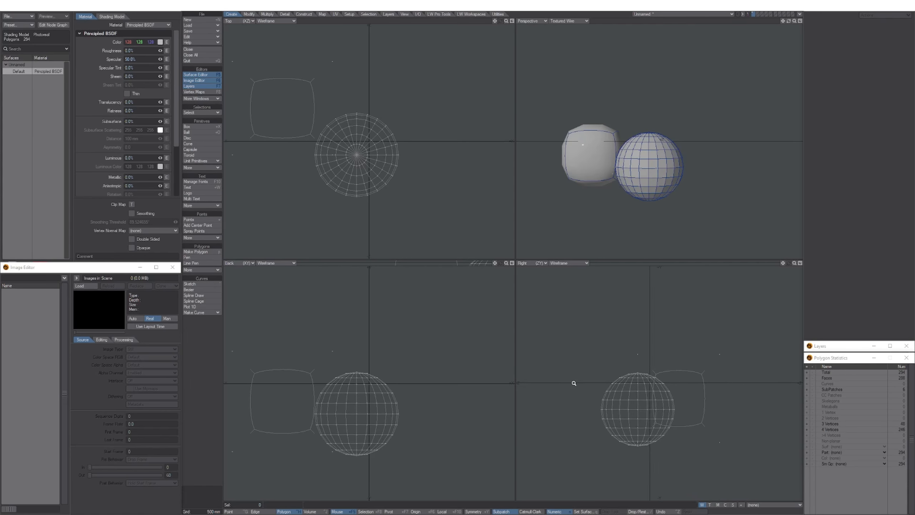
alt+drag(589, 360, 595, 347)
alt+drag(343, 413, 366, 381)
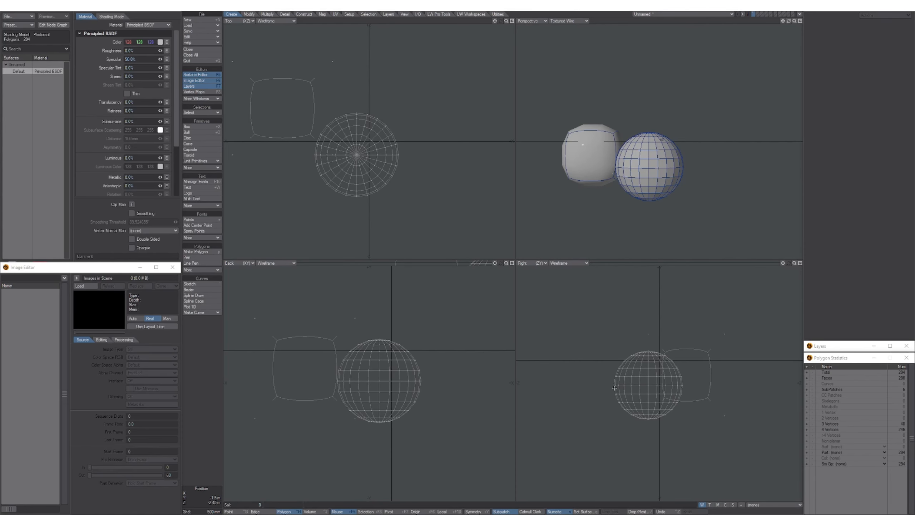
mouse_move(614, 387)
ctrl+alt+mouse_down()
mouse_move(609, 393)
mouse_move(613, 372)
ctrl+alt+mouse_up()
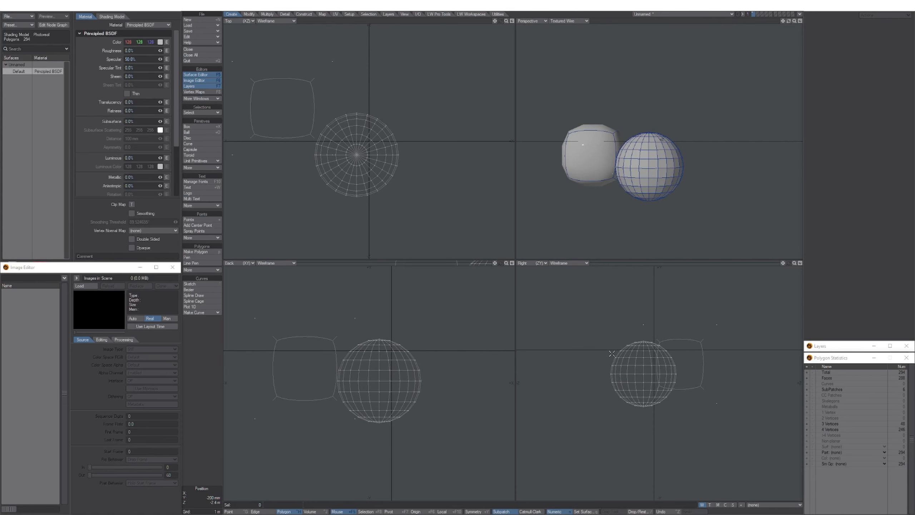
key(KP_0)
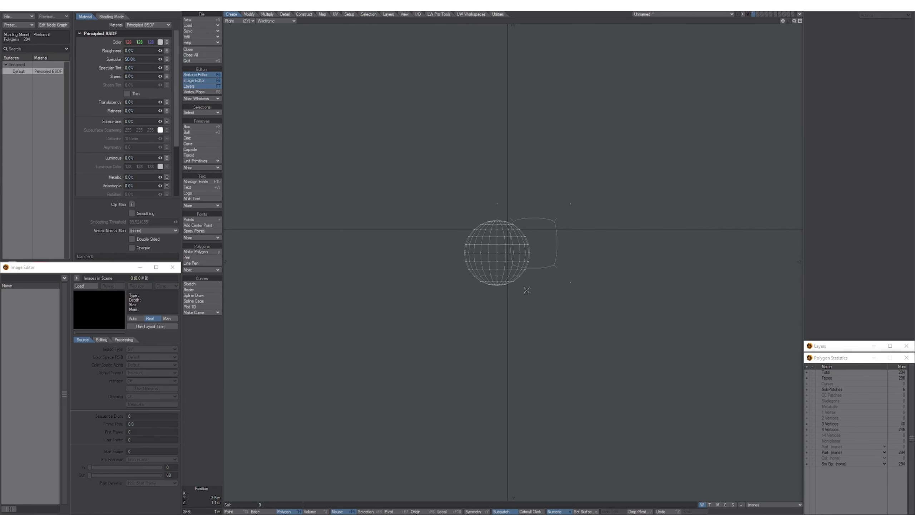
key(ctrl+KP_1)
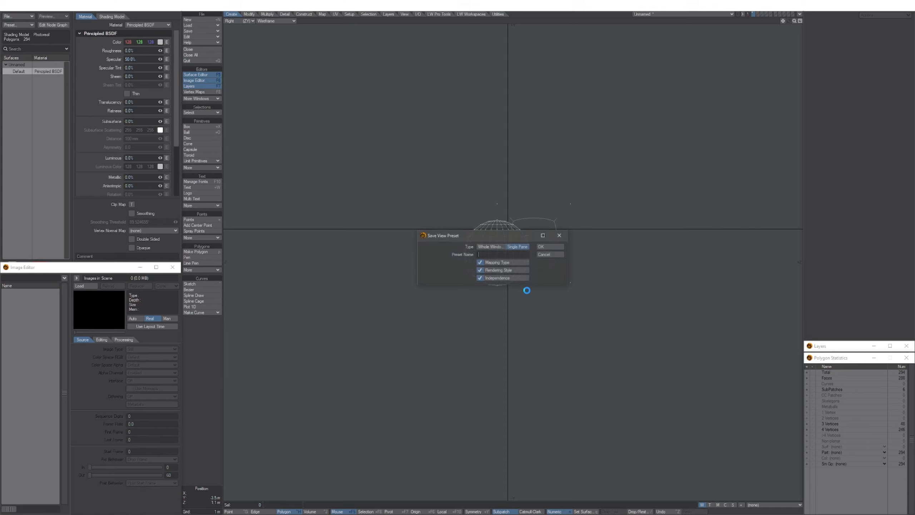
click(496, 249)
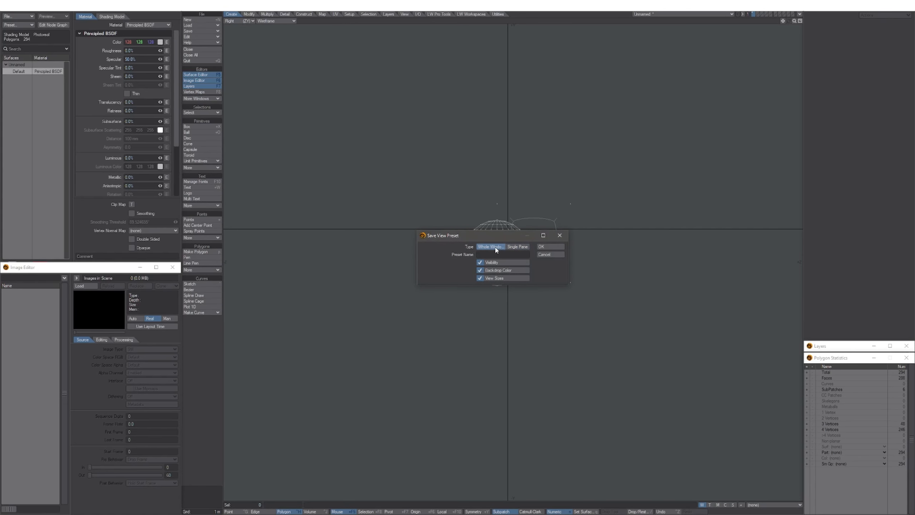
click(552, 255)
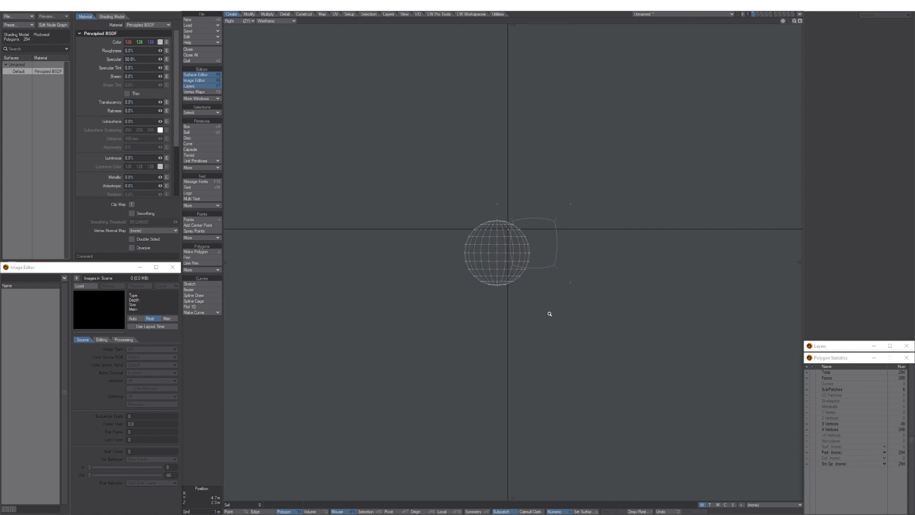
ctrl+alt+drag(550, 314, 525, 306)
alt+drag(524, 305, 525, 330)
key(KP_1)
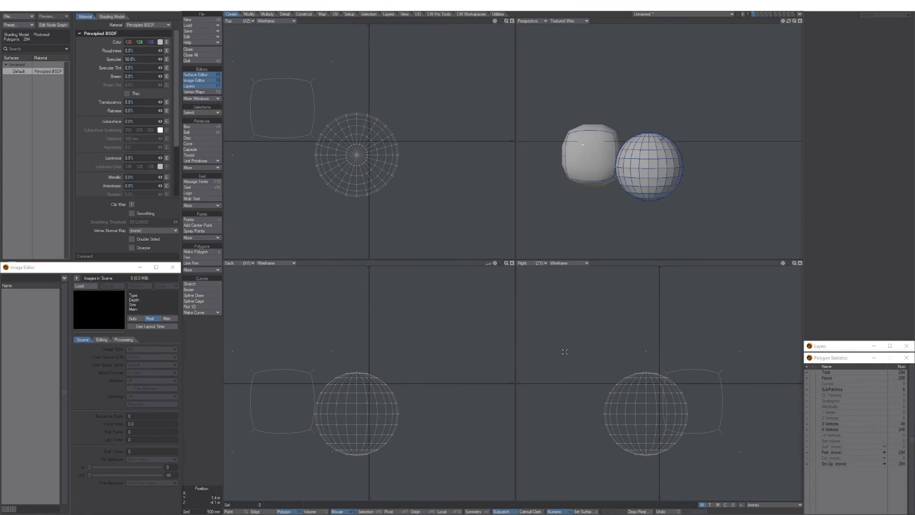
Cycle the full-size view through Right, Back, Top and Right, then return to quad and orbit the perspective.
key(KP_3)
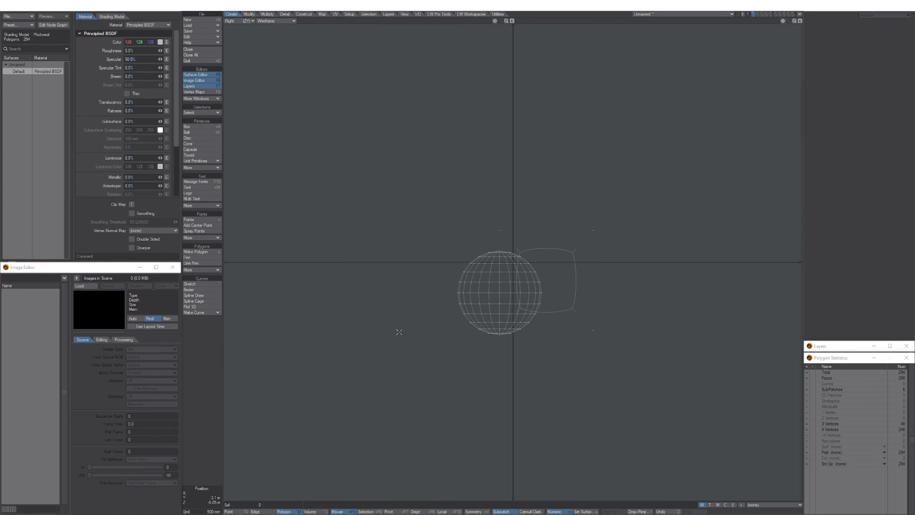
key(KP_1)
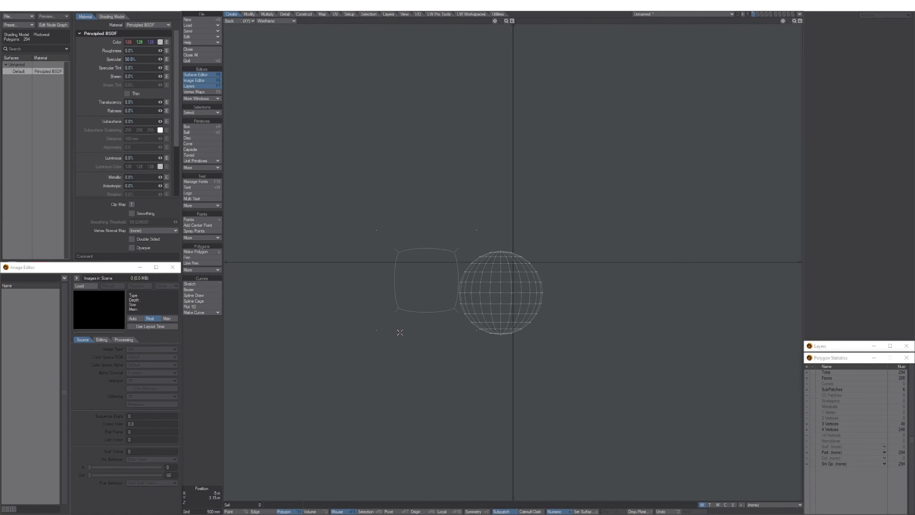
key(KP_7)
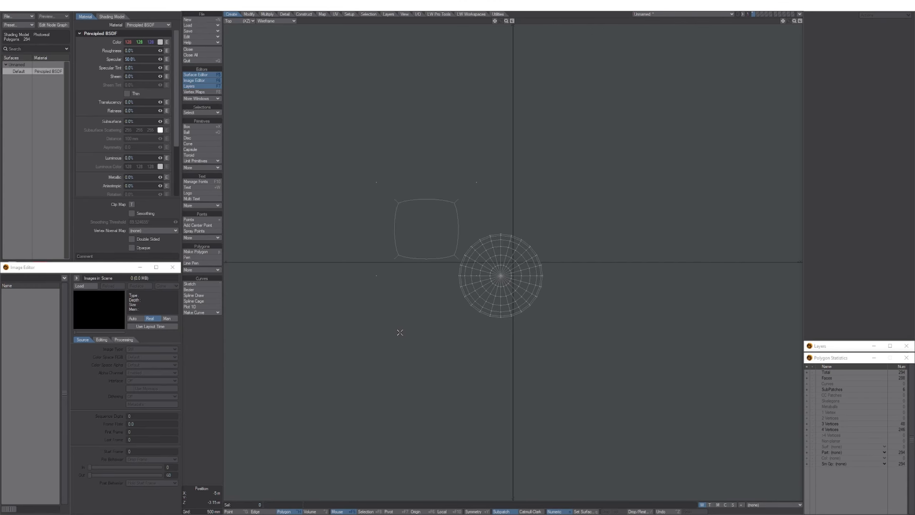
key(KP_3)
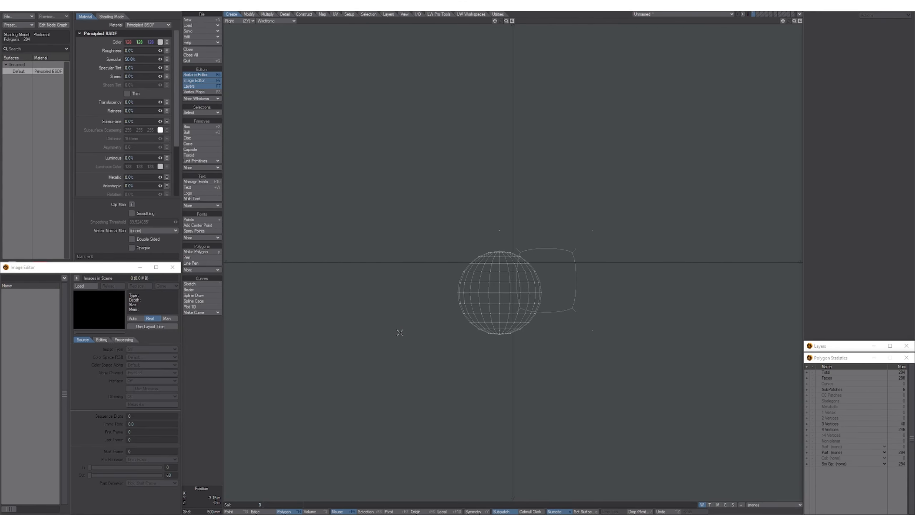
key(KP_0)
alt+drag(641, 205, 607, 164)
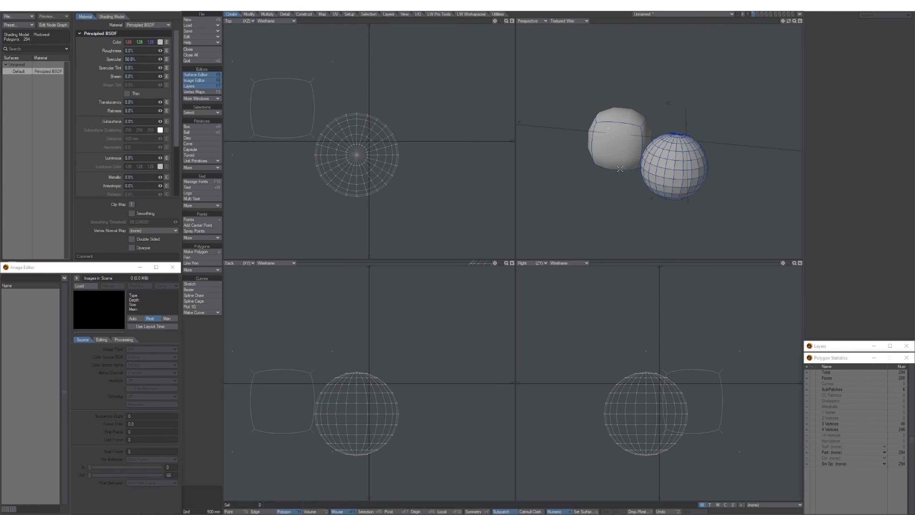
Maximize the Perspective view and close a Save View Preset set to Whole Window.
key(KP_0)
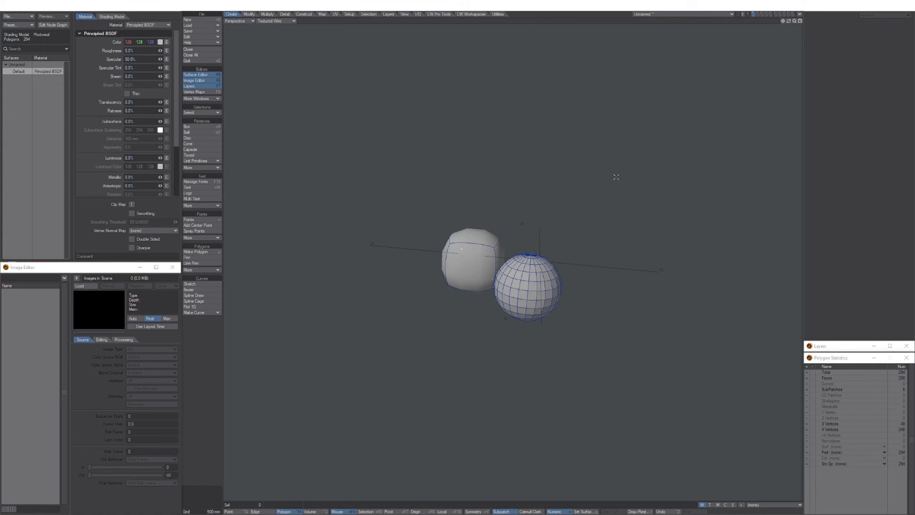
key(ctrl+KP_1)
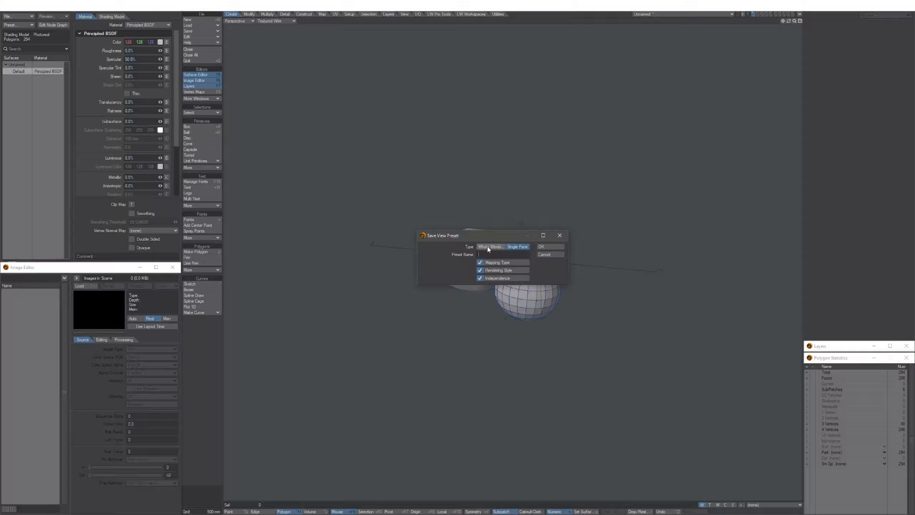
click(489, 247)
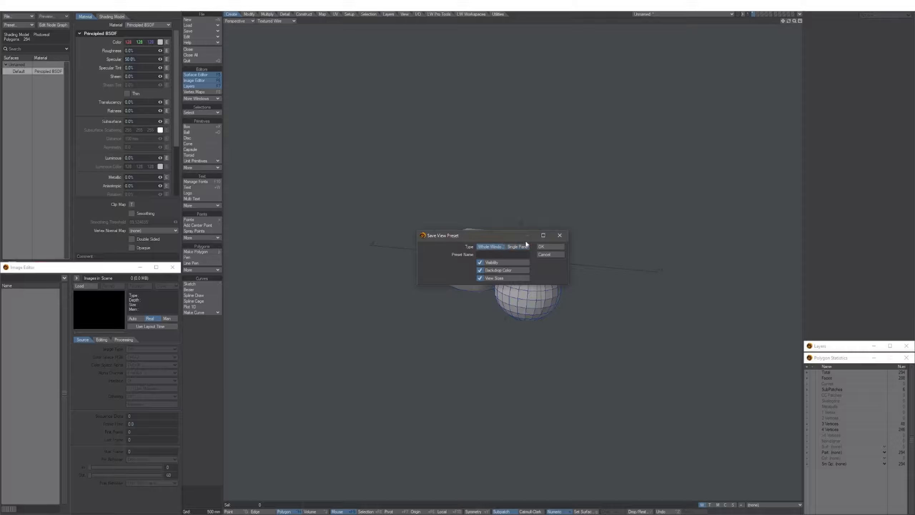
click(547, 248)
Zoom, pan and rotate the perspective to frame the box and ball up close.
scroll(544, 287, up, 5)
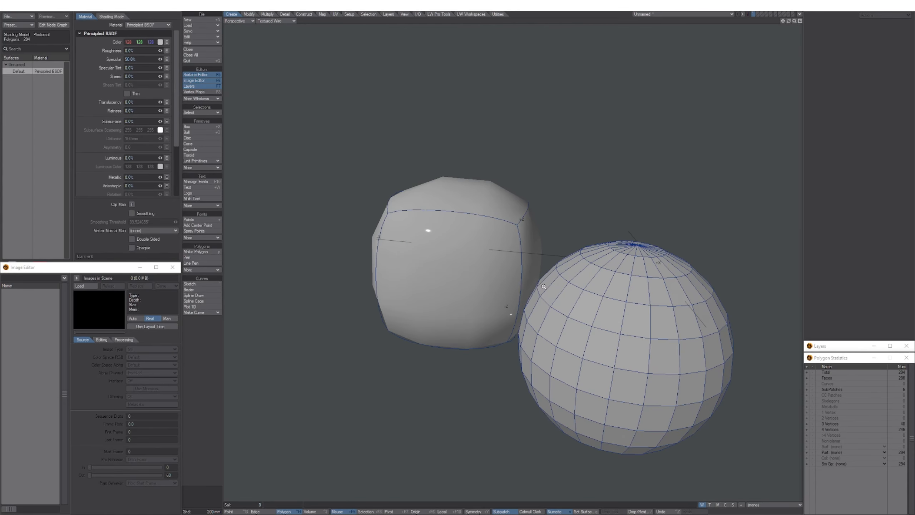
ctrl+alt+drag(545, 287, 502, 240)
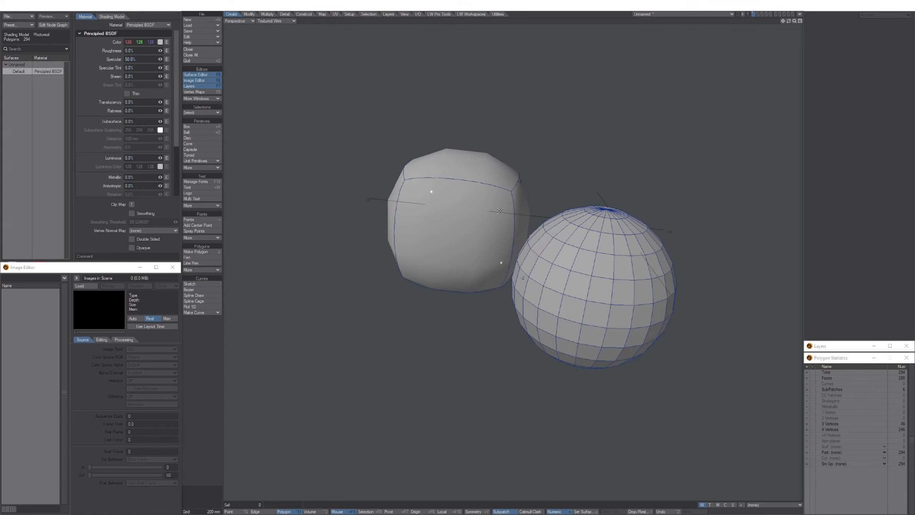
alt+drag(553, 226, 556, 257)
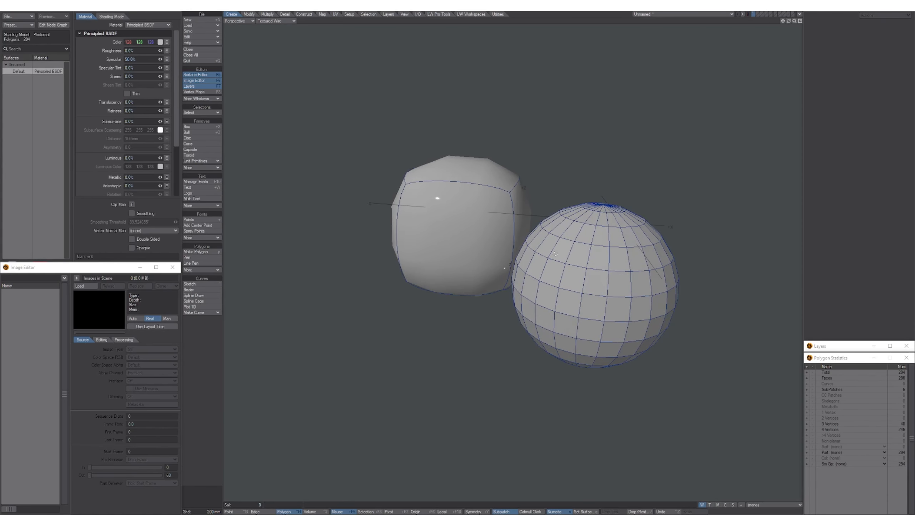
click(272, 21)
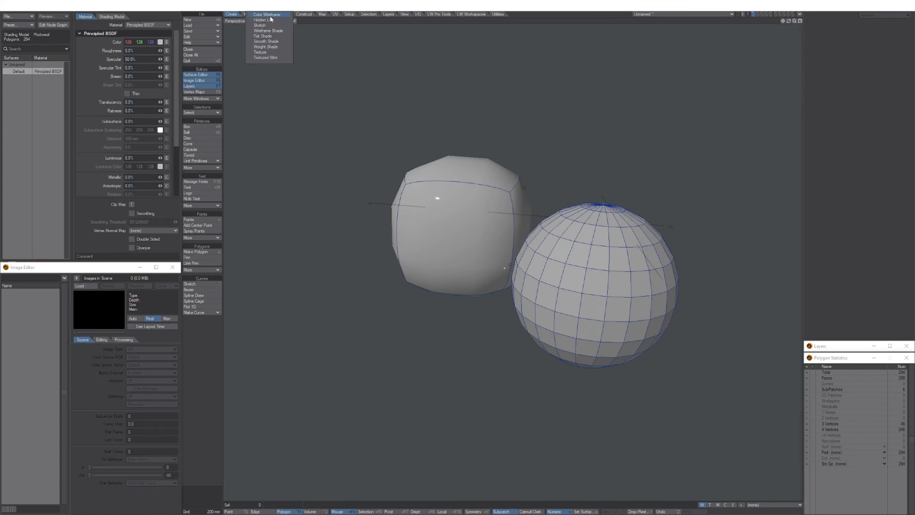
Switch the perspective to Texture shading and save it as a Whole Window view preset.
click(268, 53)
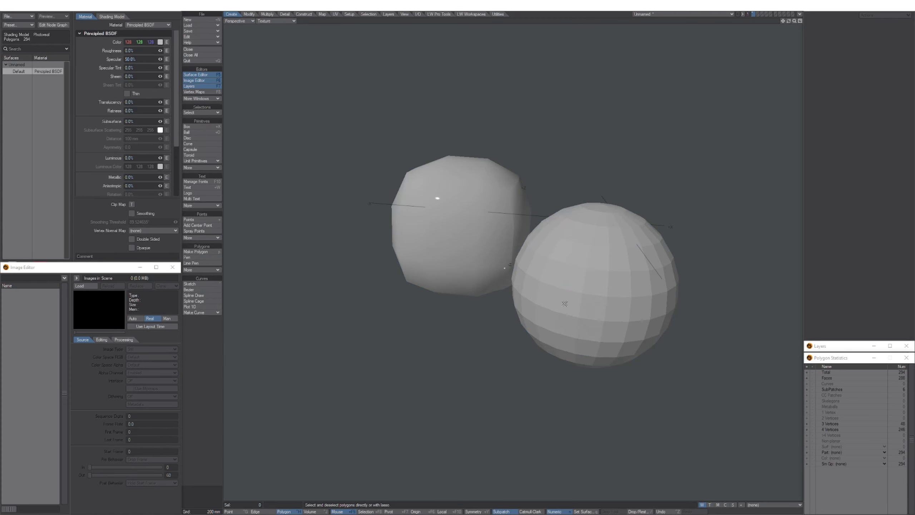
mouse_move(572, 302)
alt+shift+mouse_down()
mouse_move(574, 280)
mouse_move(565, 292)
alt+shift+mouse_up()
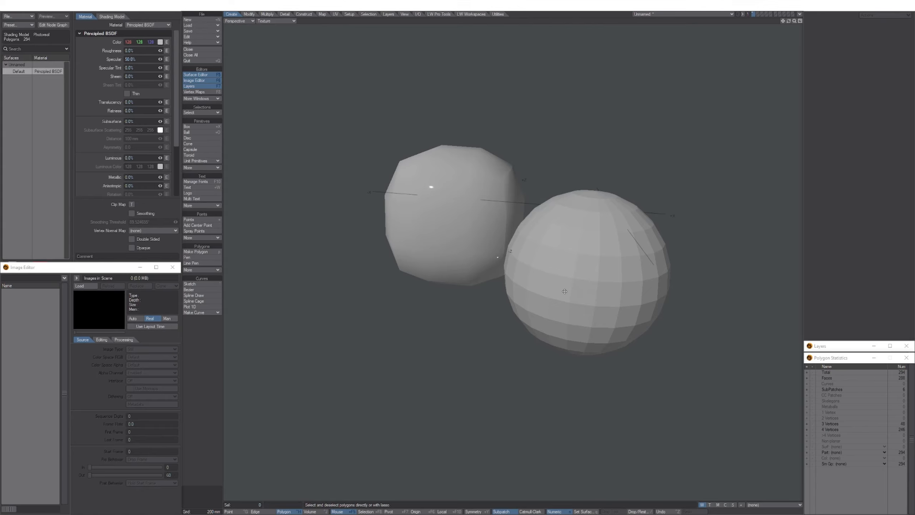
key(ctrl+KP_1)
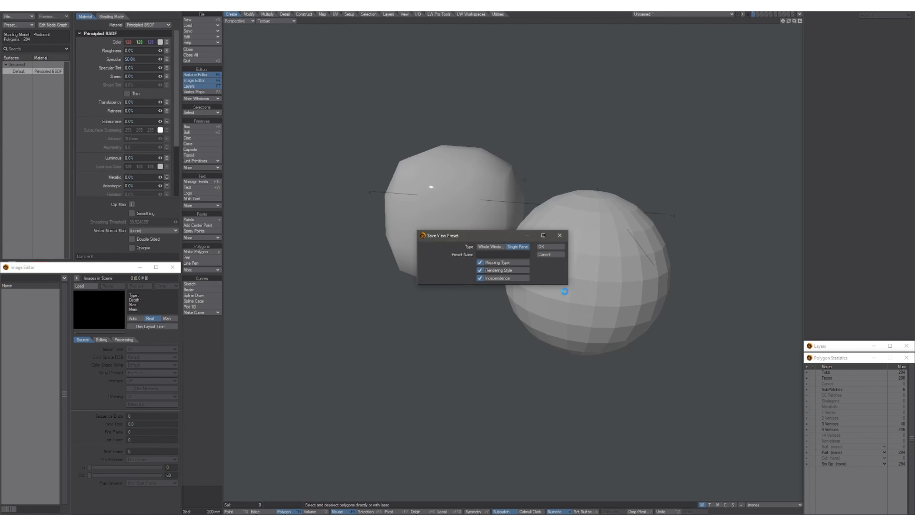
click(490, 247)
click(548, 247)
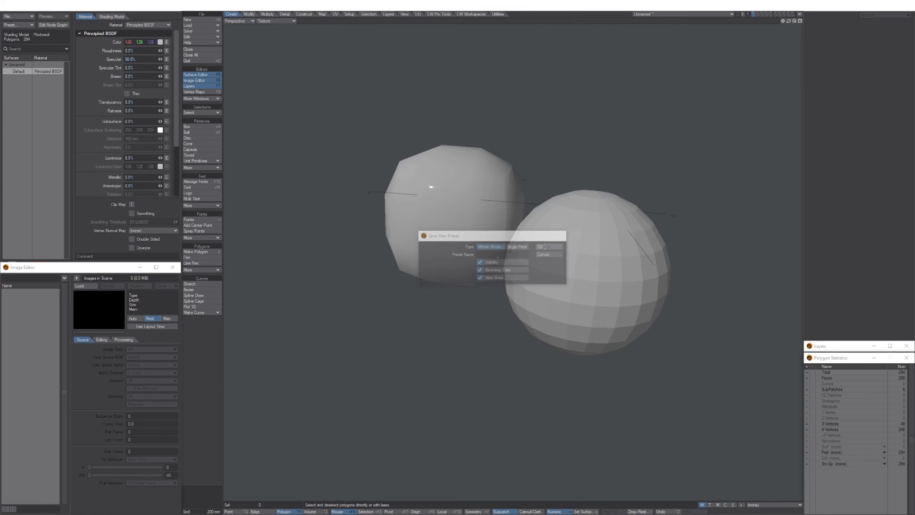
Turn on Textured Wire shading, toggling it a few times, then zoom and orbit around the models.
scroll(555, 305, down, 2)
key(KP_2)
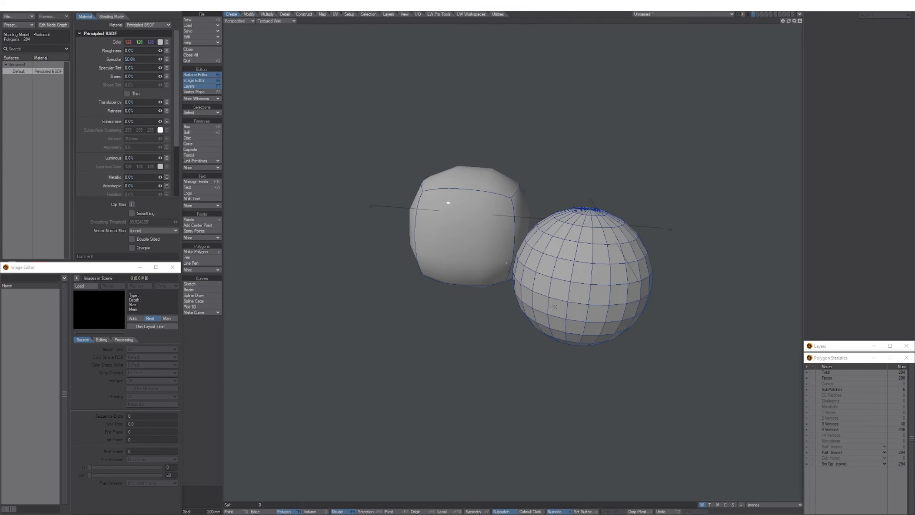
key(KP_1)
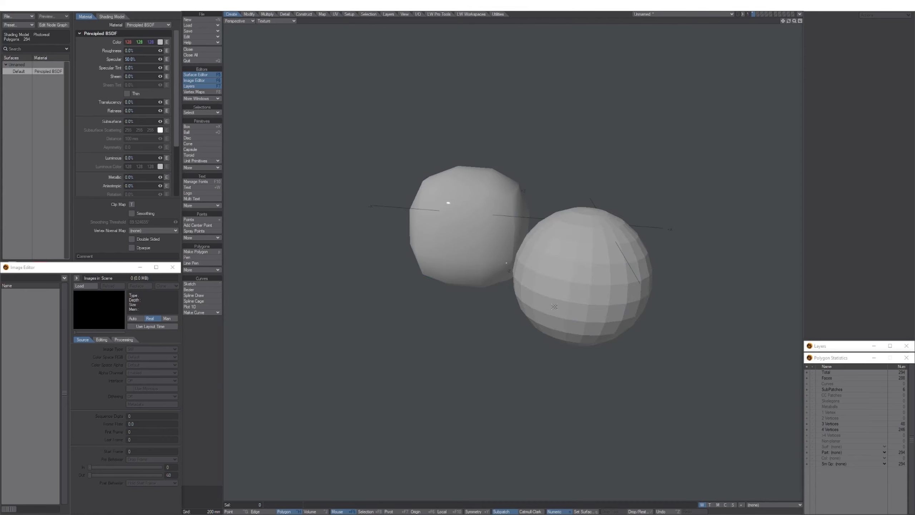
key(KP_2)
key(KP_1)
key(KP_2)
key(KP_1)
key(KP_2)
ctrl+alt+drag(548, 321, 532, 347)
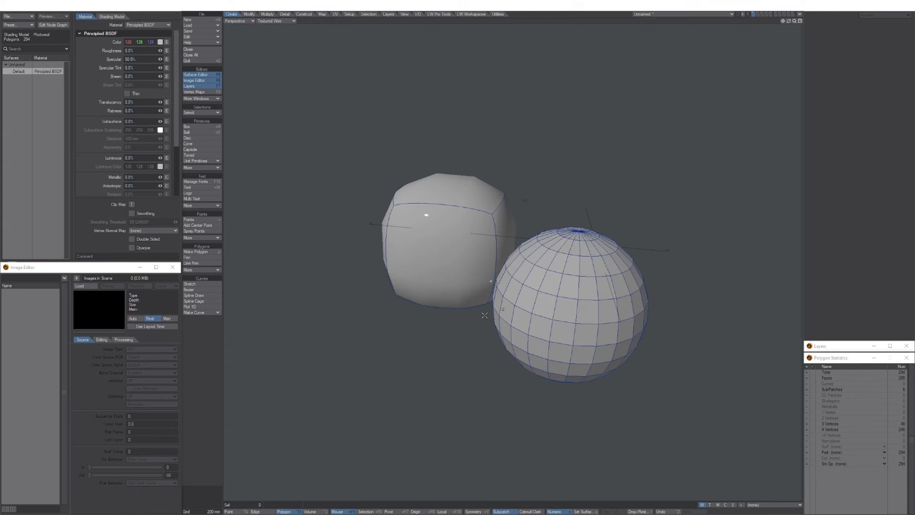
alt+drag(485, 315, 474, 305)
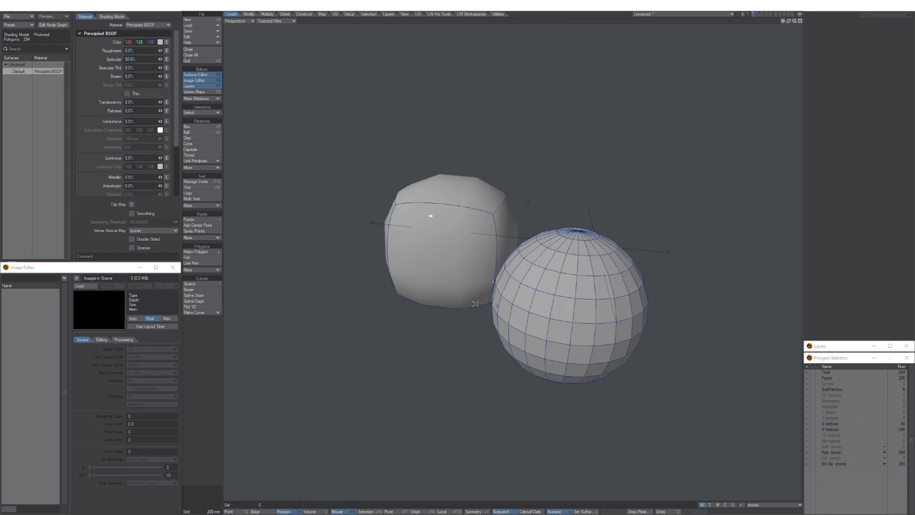
Set the perspective to Wireframe and save it as a Whole Window view preset.
click(276, 21)
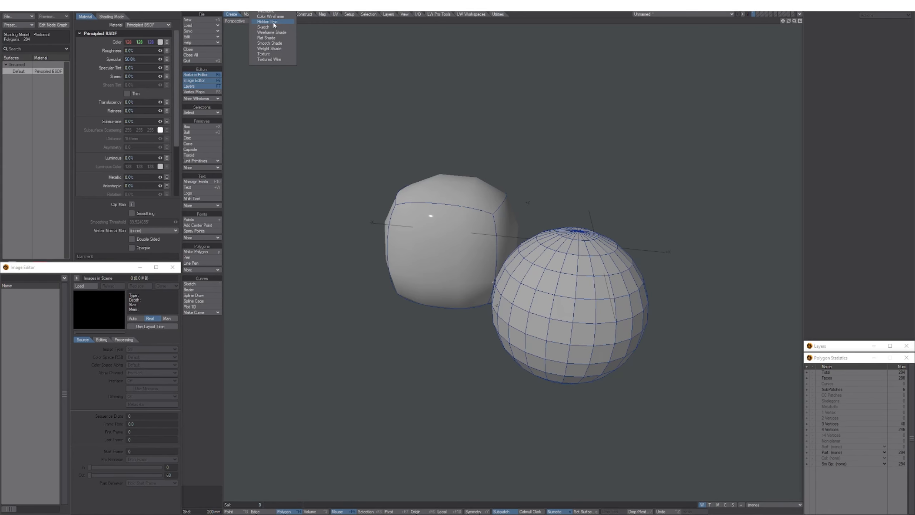
click(267, 11)
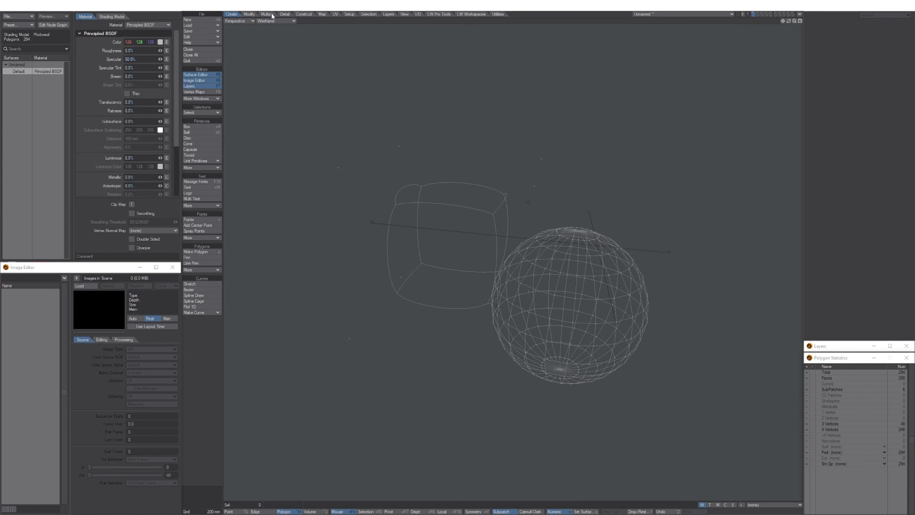
alt+shift+drag(432, 238, 429, 240)
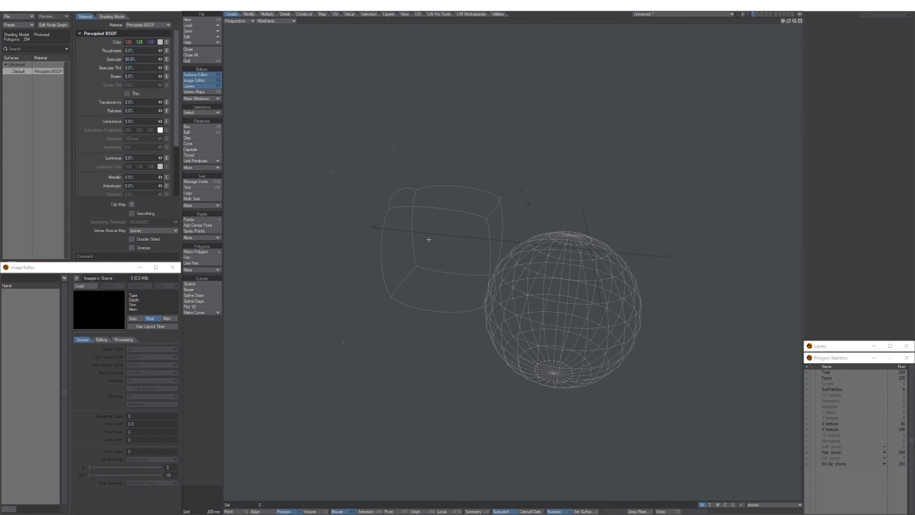
key(ctrl+KP_1)
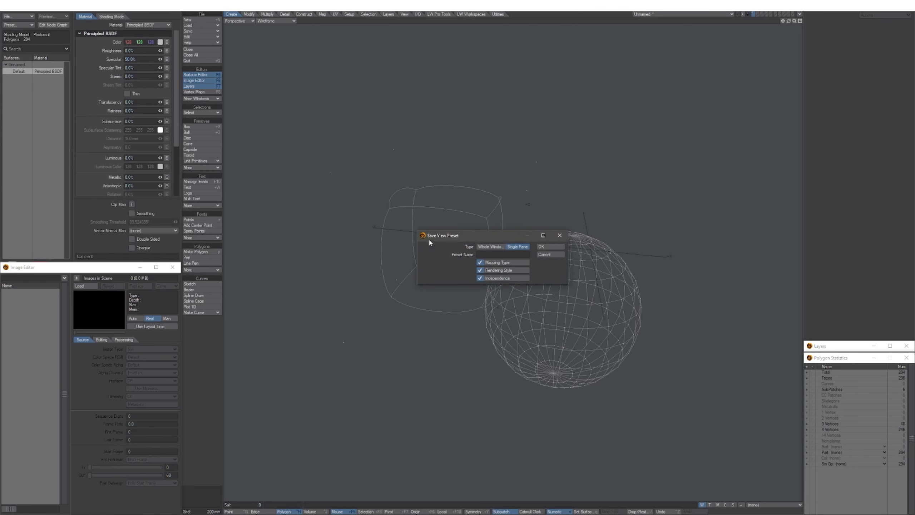
click(490, 247)
click(546, 249)
Cycle the perspective through Textured, Textured Wire and Wireframe styles while reframing the models.
ctrl+alt+drag(493, 285, 500, 294)
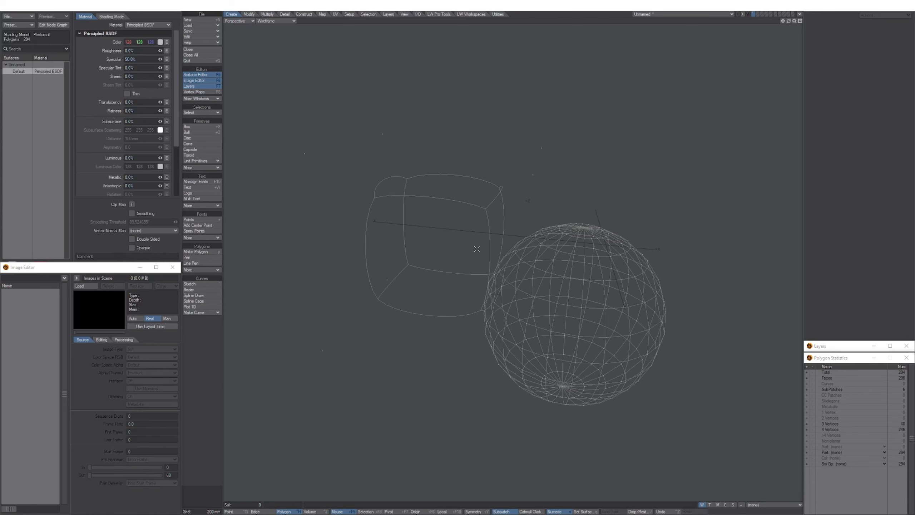
alt+shift+drag(471, 263, 449, 246)
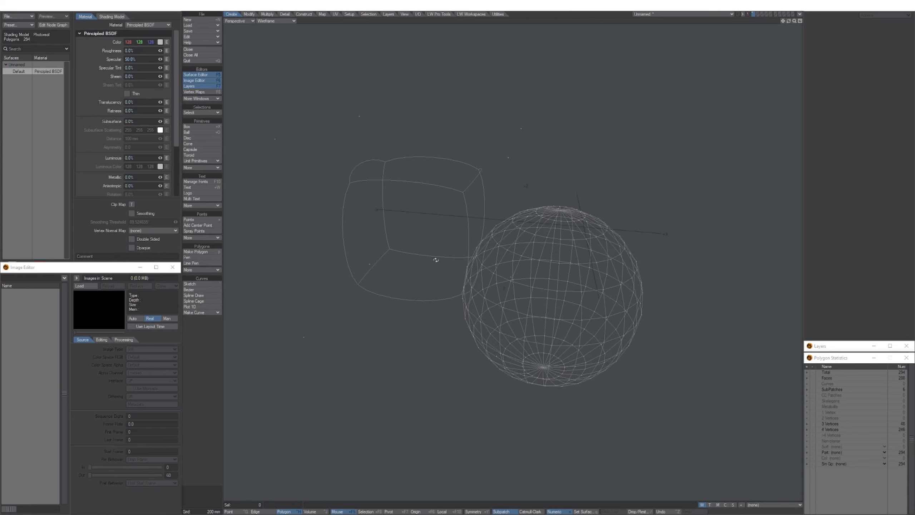
key(KP_1)
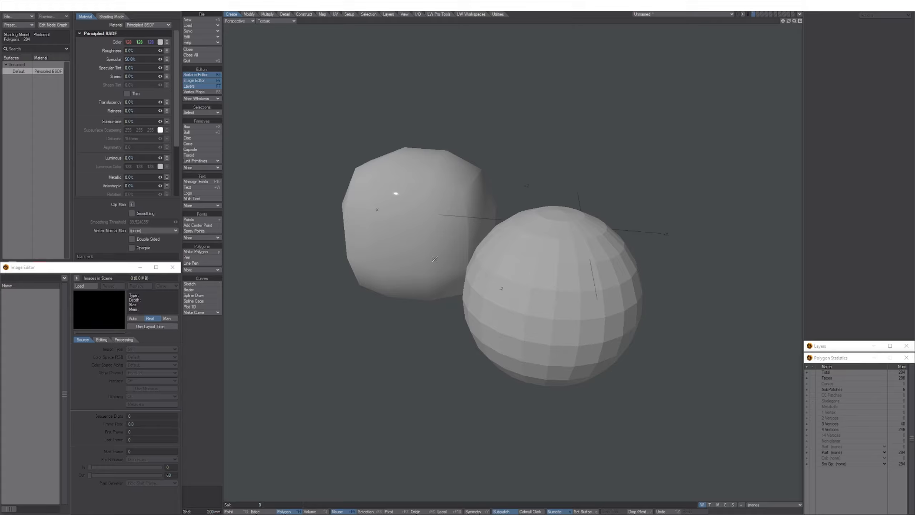
key(KP_2)
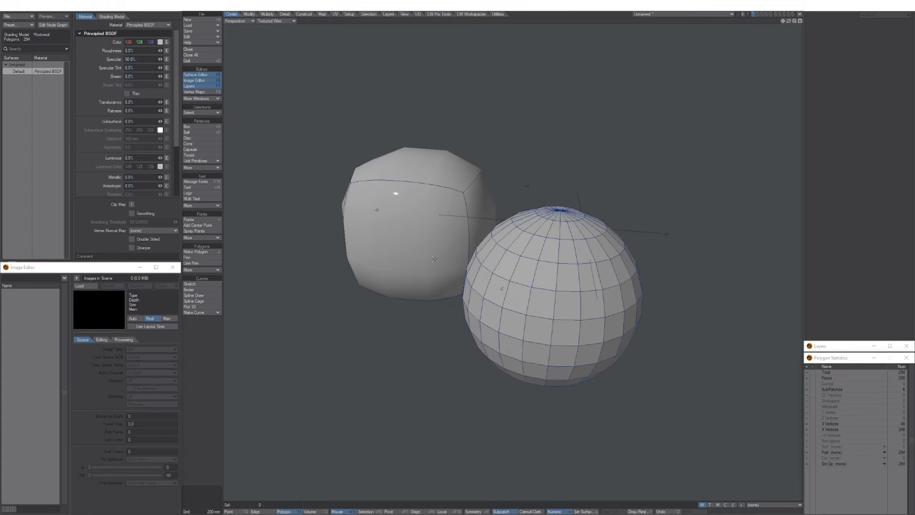
key(KP_3)
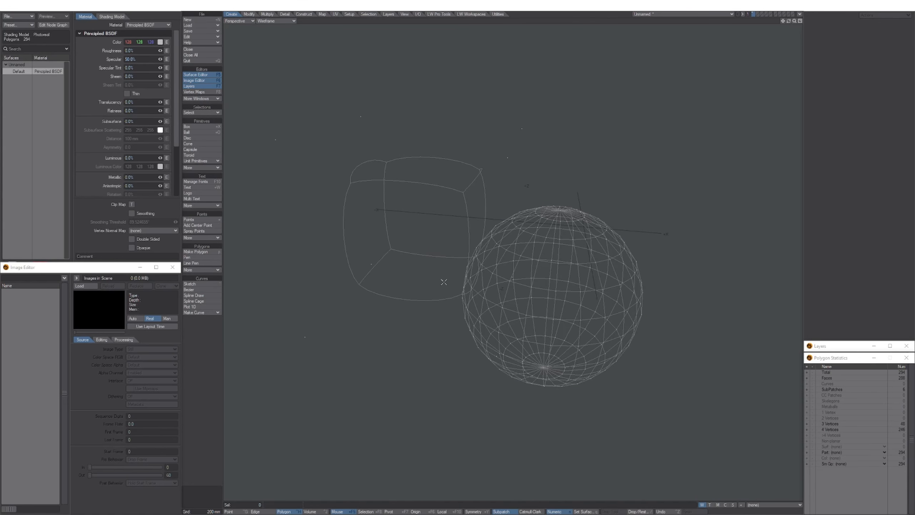
alt+drag(444, 282, 496, 254)
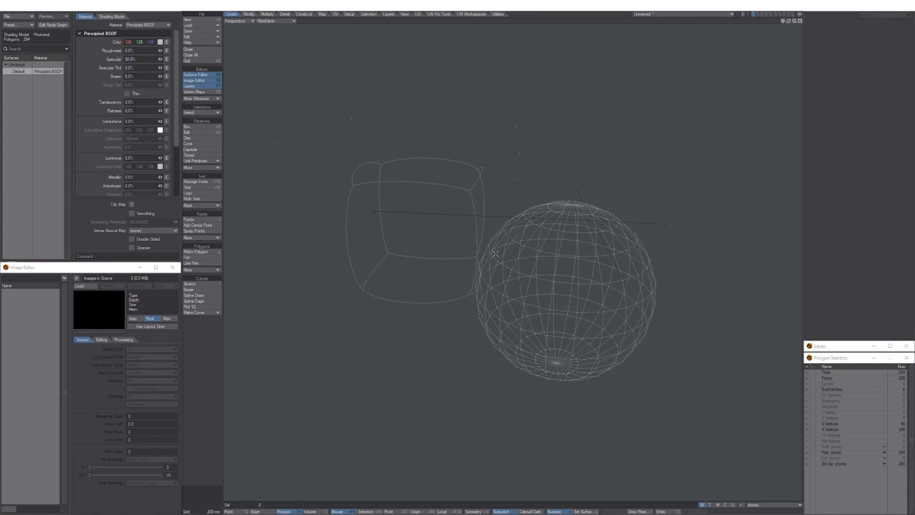
Toggle to the quad layout and back to full-size perspective, then zoom in on cube and sphere.
key(KP_0)
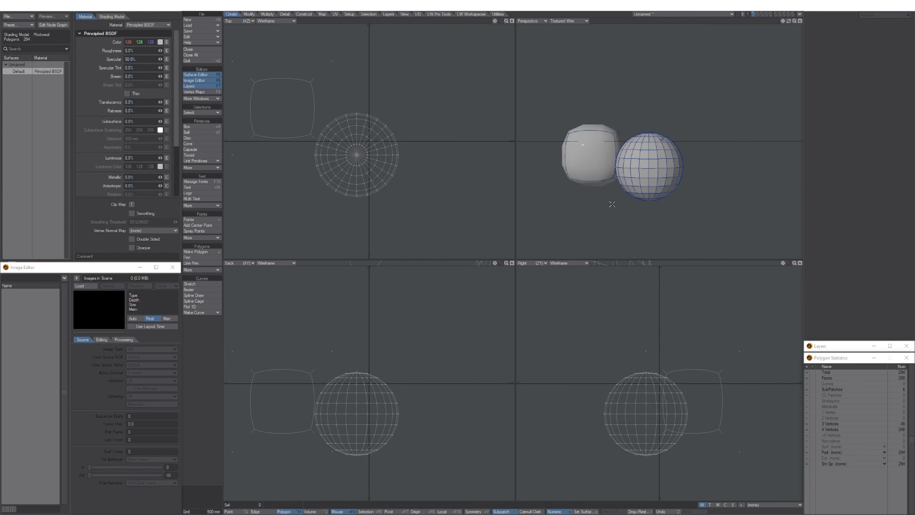
key(KP_0)
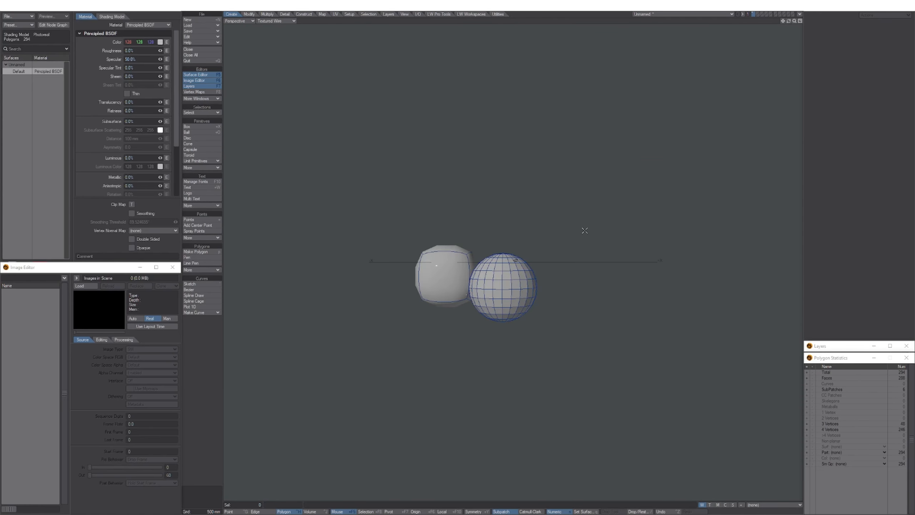
alt+drag(539, 285, 544, 308)
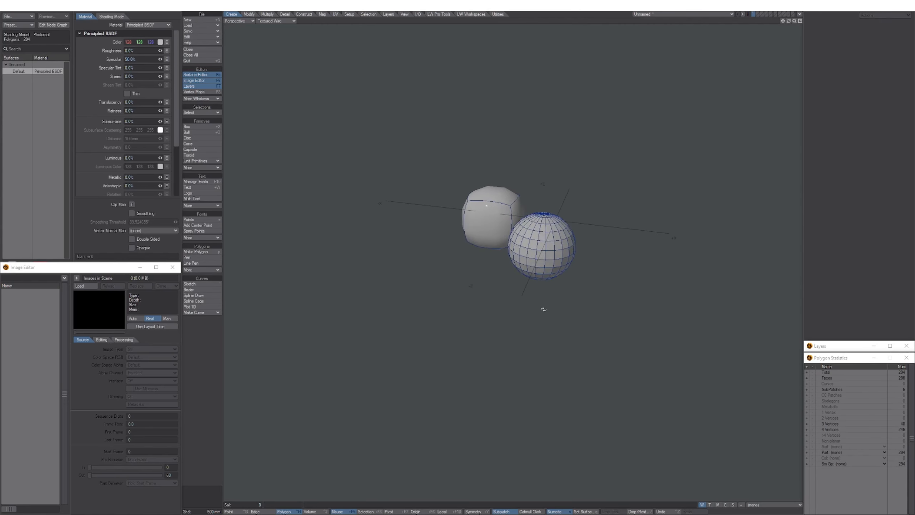
ctrl+alt+drag(545, 260, 530, 302)
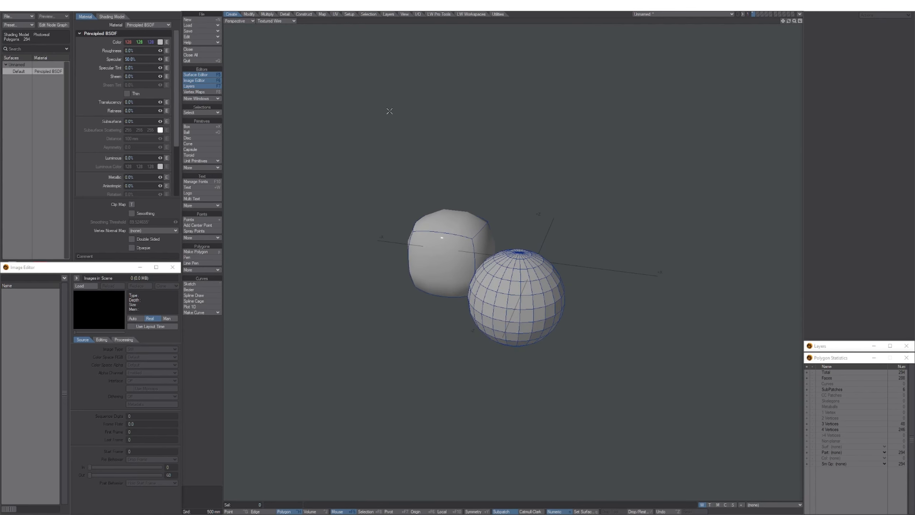
Switch the perspective to Weight Shade, save it as a Whole Window preset, then restore the quad layout.
click(269, 20)
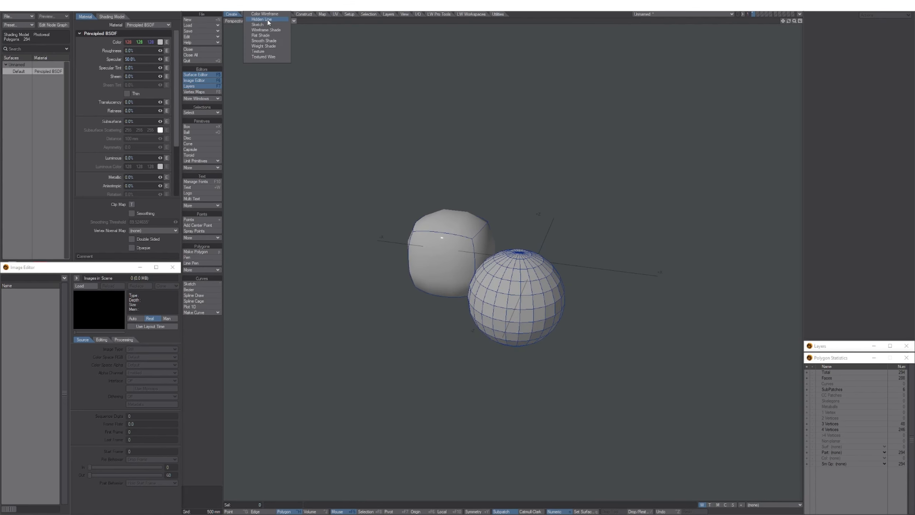
click(264, 47)
ctrl+alt+drag(432, 244, 470, 273)
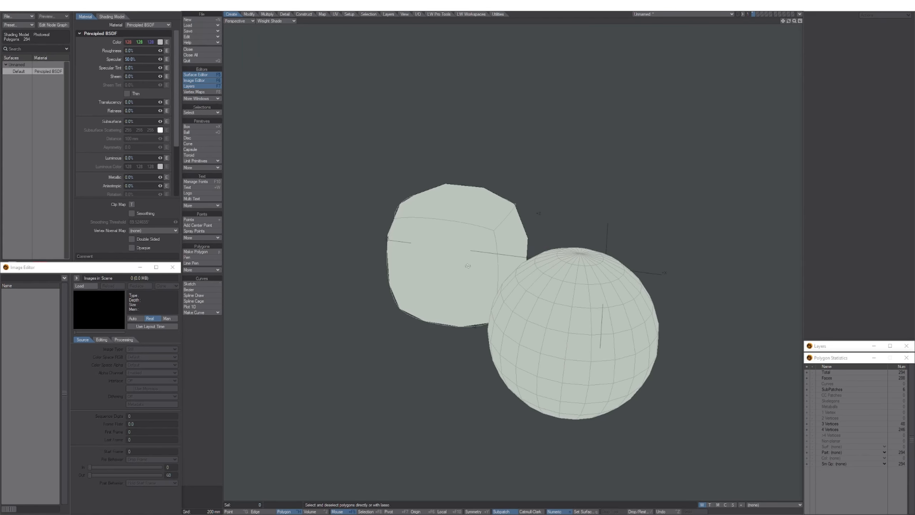
key(ctrl+KP_1)
click(492, 248)
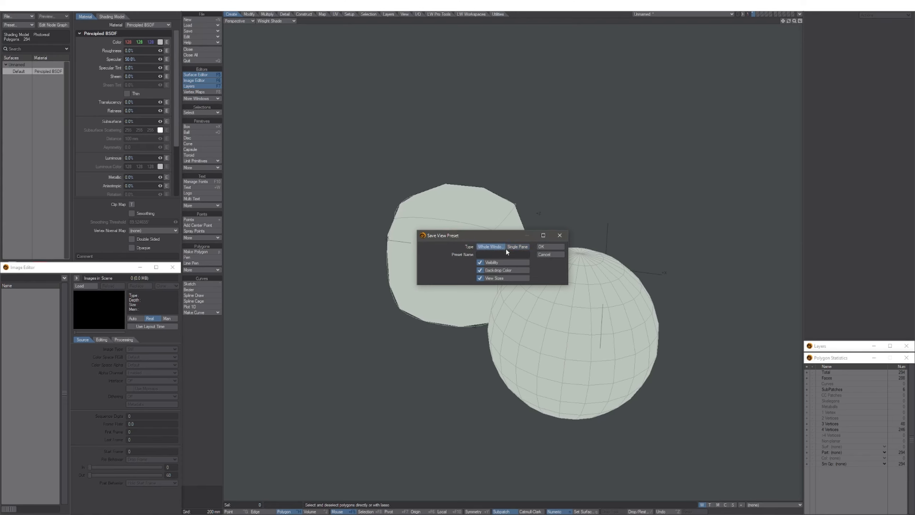
click(546, 247)
ctrl+alt+drag(531, 280, 494, 231)
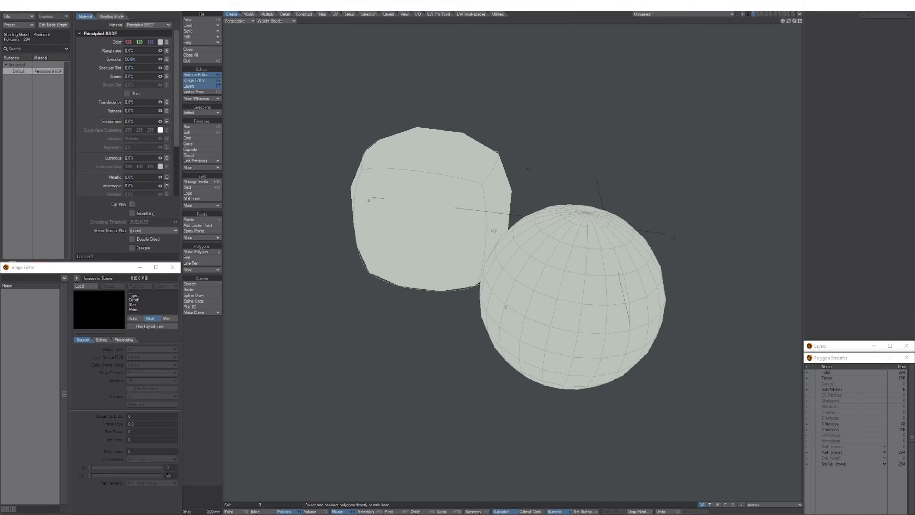
key(0)
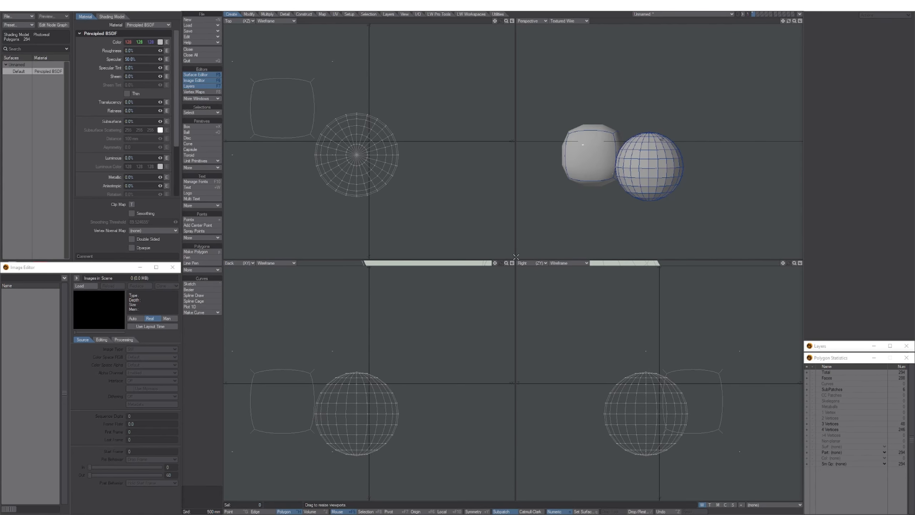
Enlarge the top-left pane and turn it into a UV Texture view framing the UV space.
drag(516, 259, 654, 460)
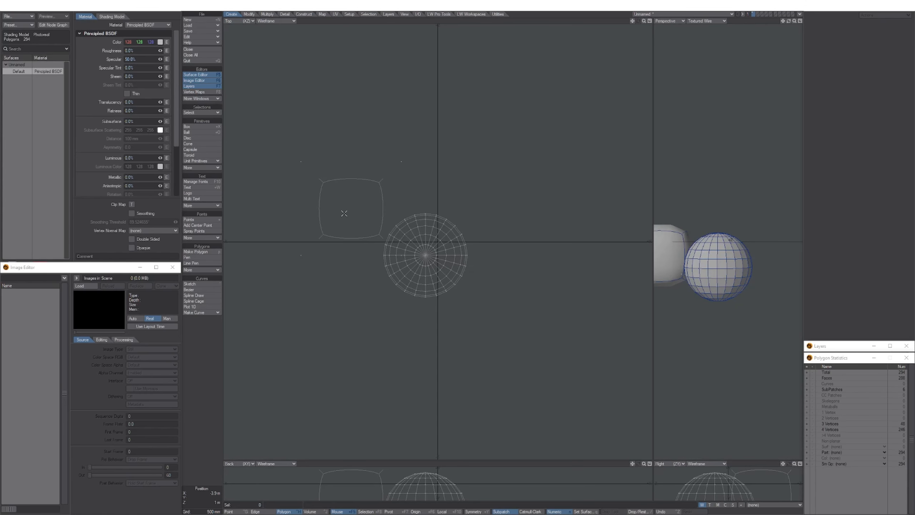
click(235, 21)
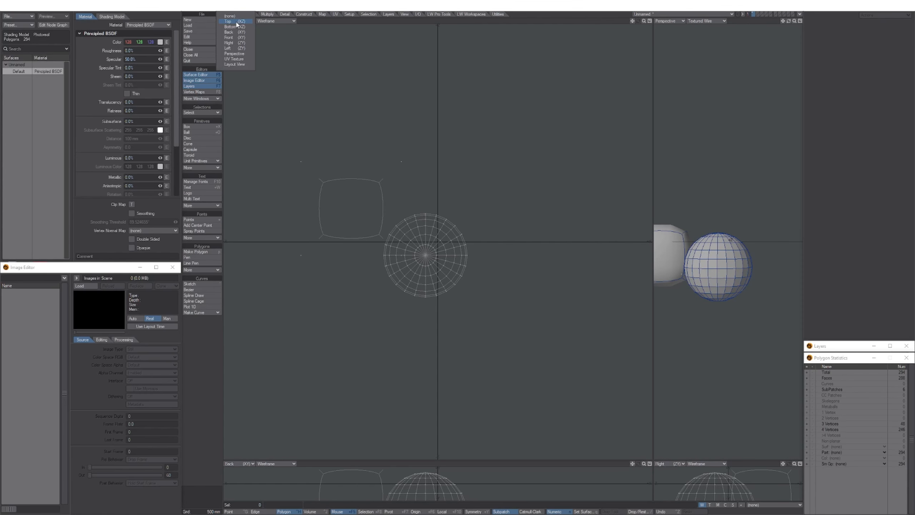
click(236, 60)
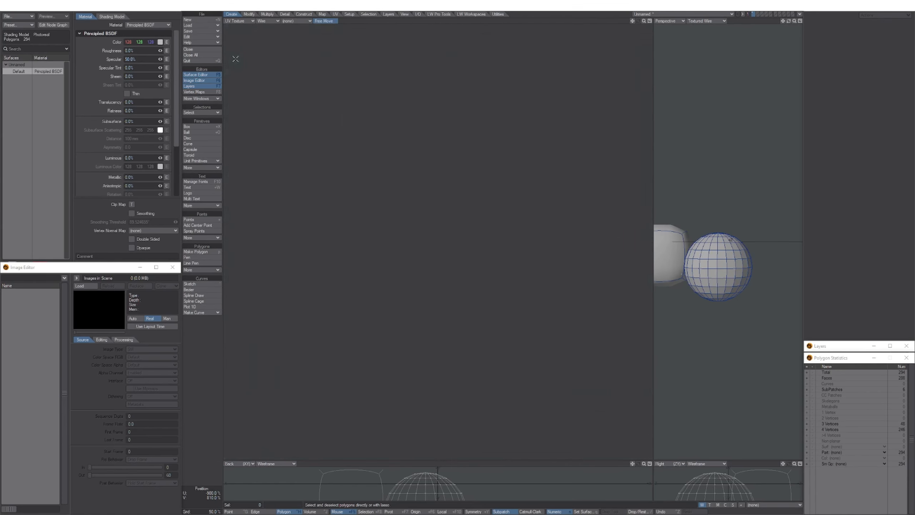
alt+drag(422, 200, 413, 284)
scroll(398, 285, up, 2)
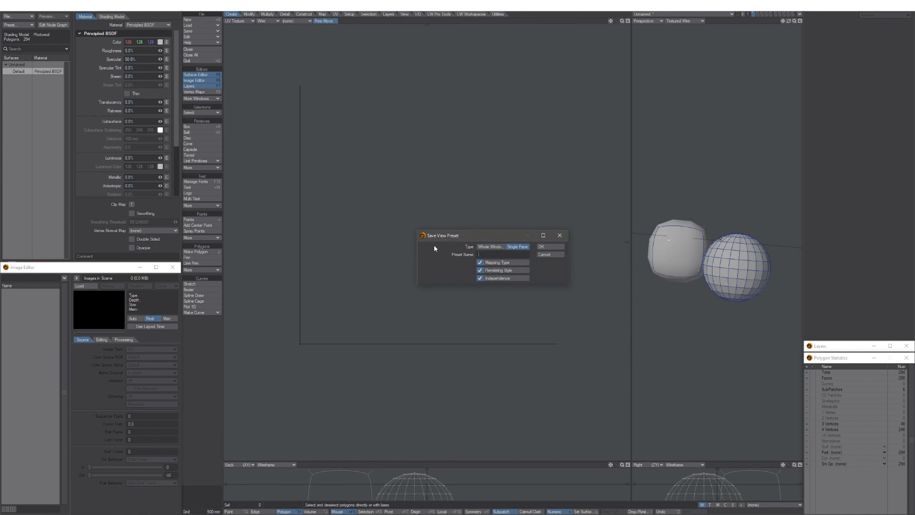
Save the layout as a Whole Window view preset, then nudge the UV grid and orbit the perspective.
click(486, 247)
click(551, 247)
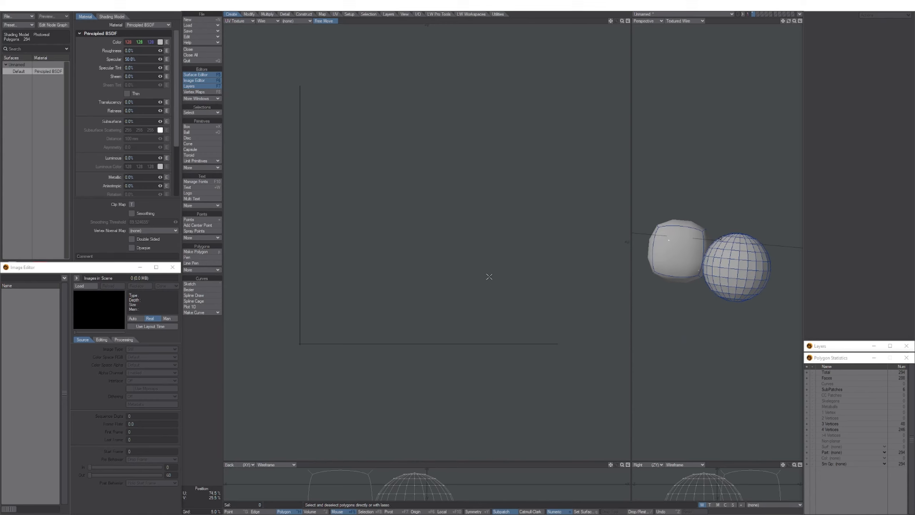
alt+drag(474, 303, 476, 297)
alt+drag(694, 269, 732, 283)
Select an edge loop around the globe to serve as the UV seam.
key(space)
key(space)
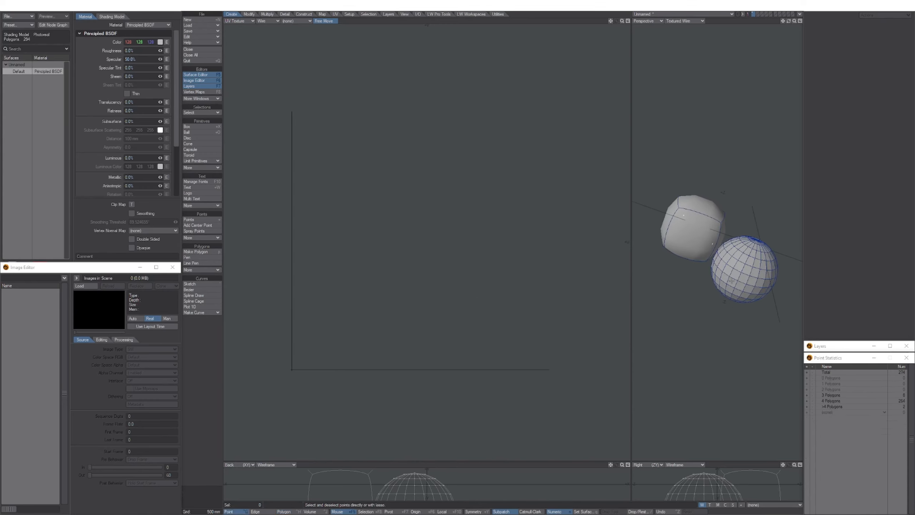
scroll(741, 262, up, 3)
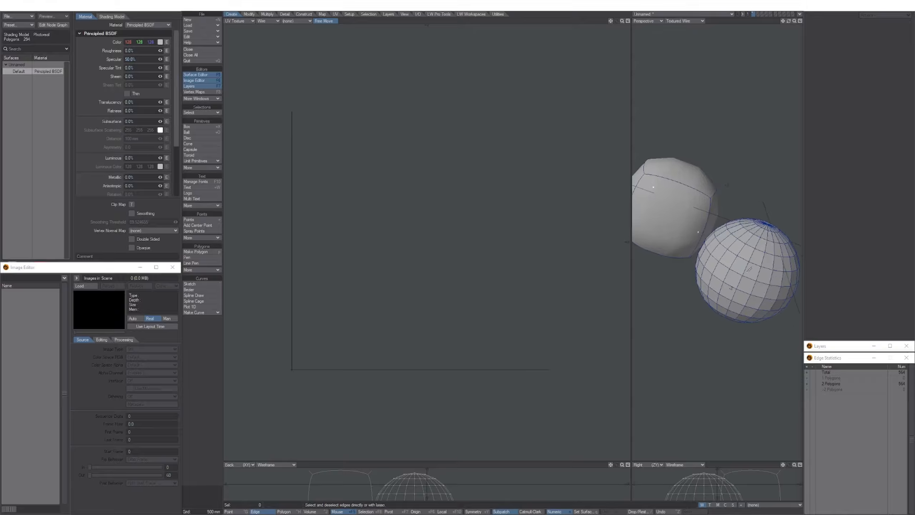
click(745, 269)
key(l)
mouse_move(746, 269)
alt+mouse_down()
mouse_move(721, 268)
mouse_move(735, 269)
alt+mouse_up()
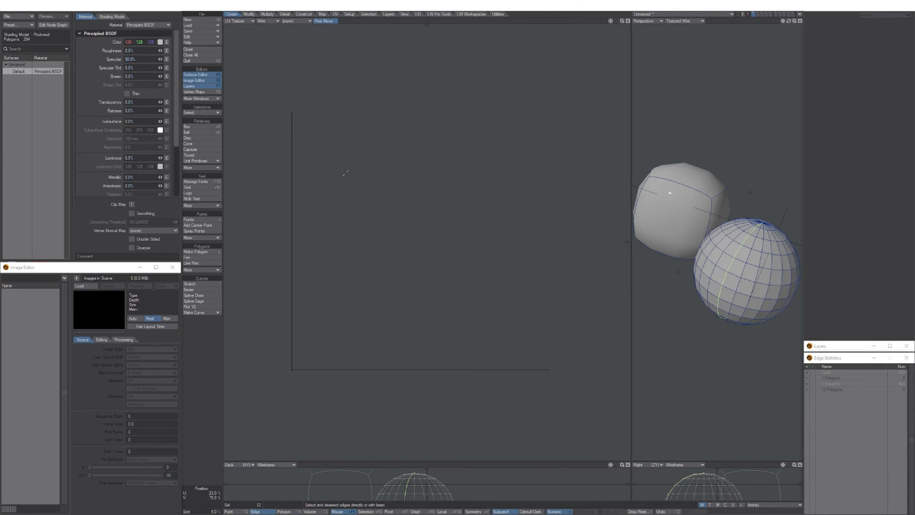
Run ABF UV Unwrap on the globe, then reframe the perspective and restore the four-view layout.
click(335, 14)
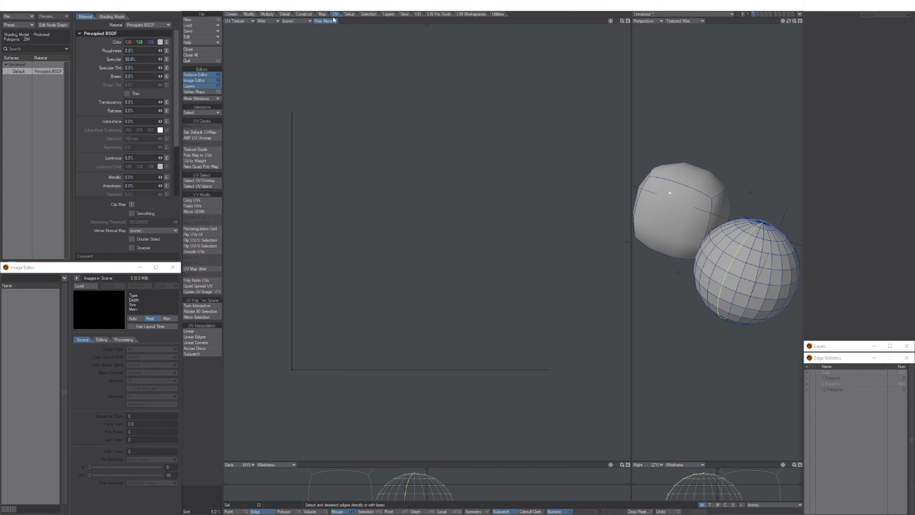
click(204, 142)
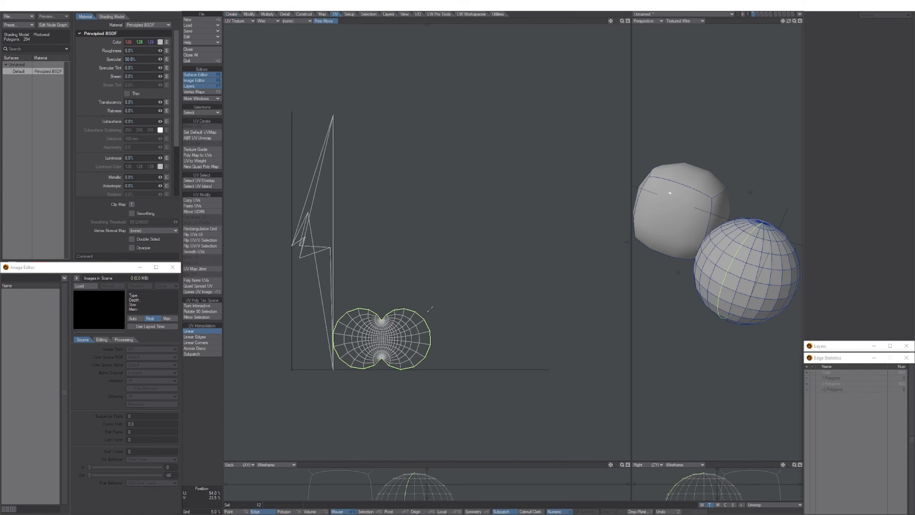
alt+drag(728, 265, 746, 253)
alt+shift+drag(640, 217, 661, 242)
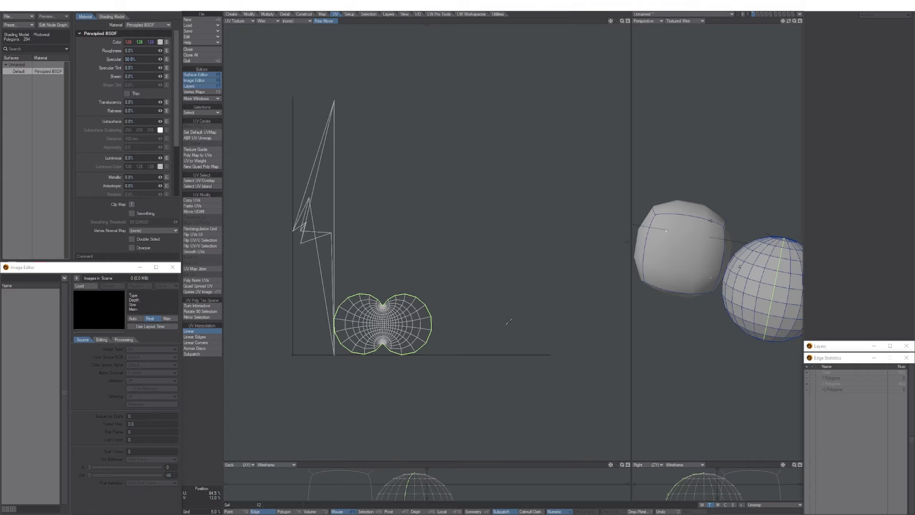
key(KP_1)
scroll(401, 202, down, 2)
alt+drag(400, 202, 416, 196)
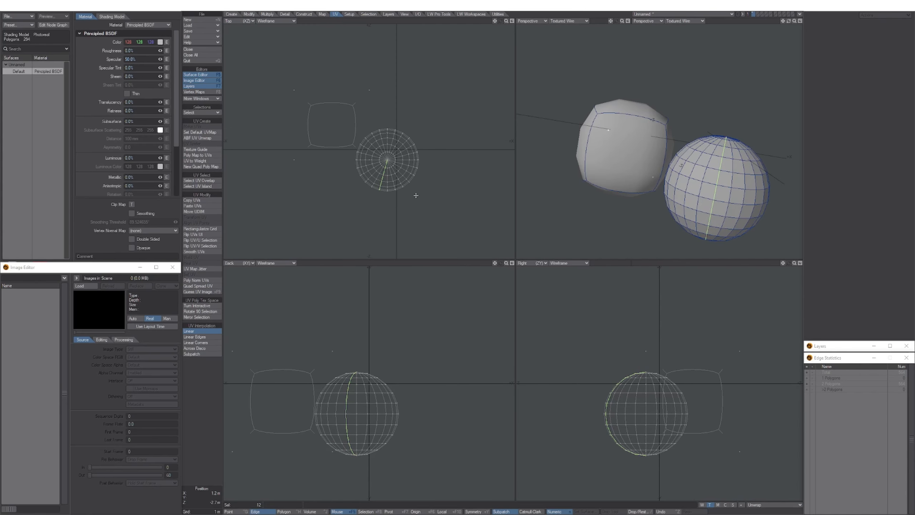
alt+drag(367, 395, 406, 354)
alt+drag(589, 400, 596, 364)
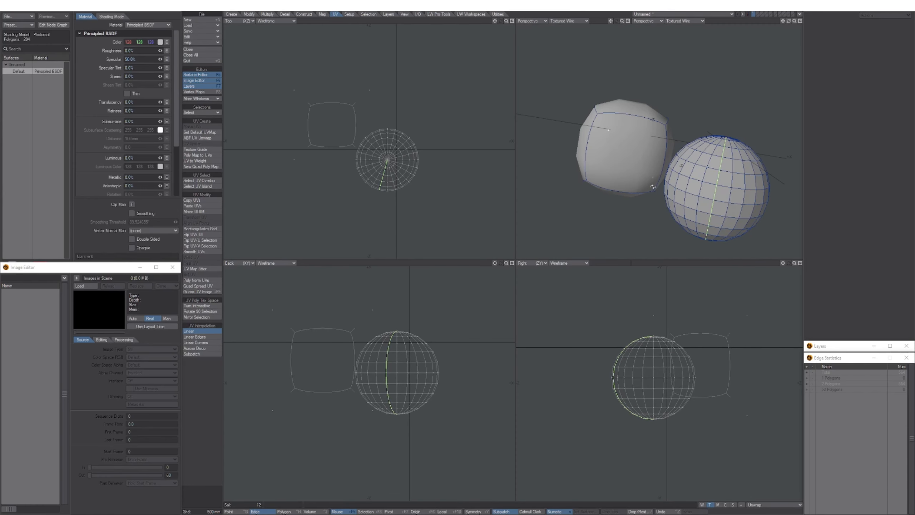
mouse_move(652, 186)
alt+mouse_down()
mouse_move(657, 196)
mouse_move(645, 179)
alt+mouse_up()
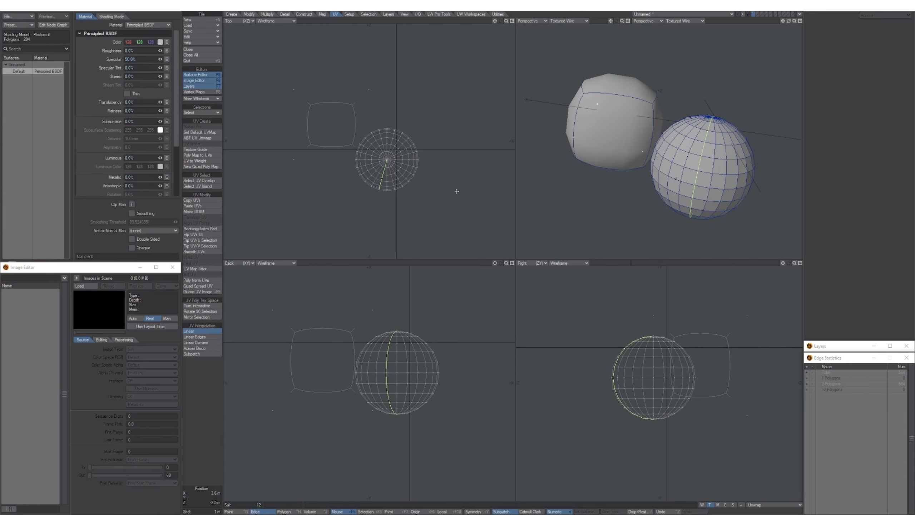
alt+drag(457, 191, 454, 187)
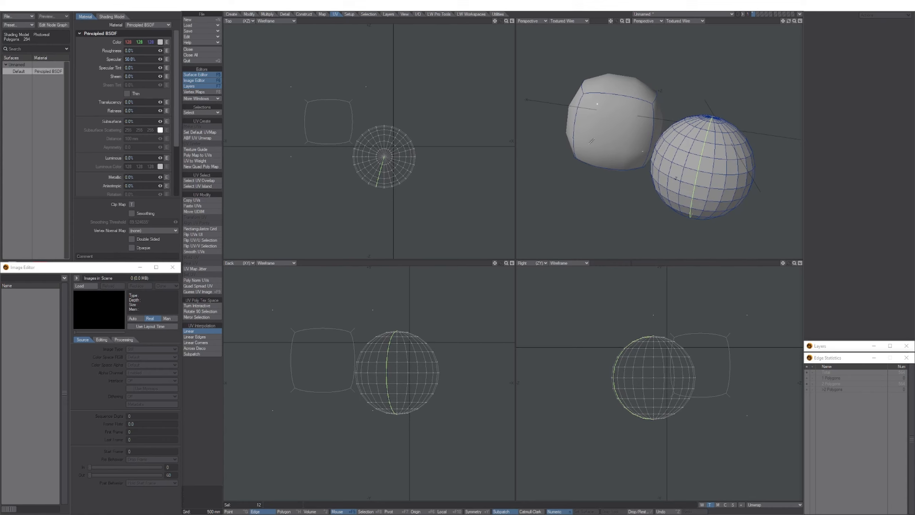
ctrl+shift+click(597, 185)
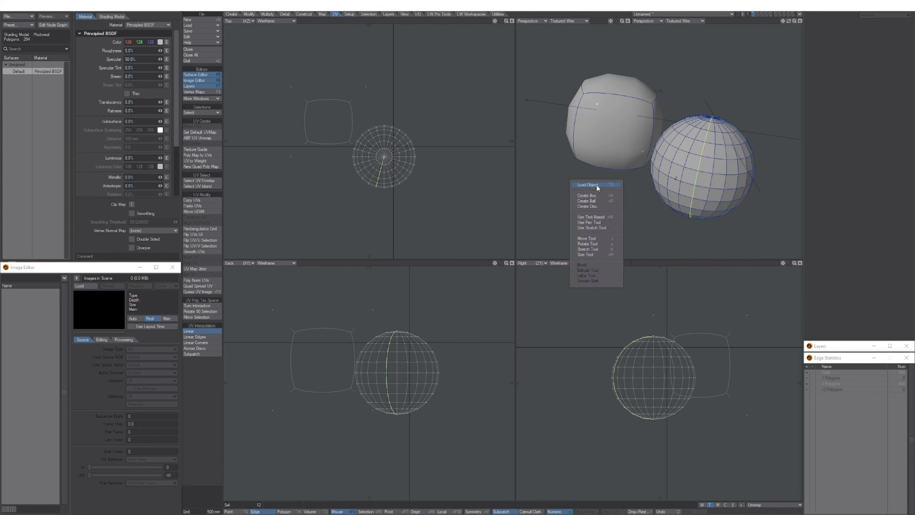
click(548, 194)
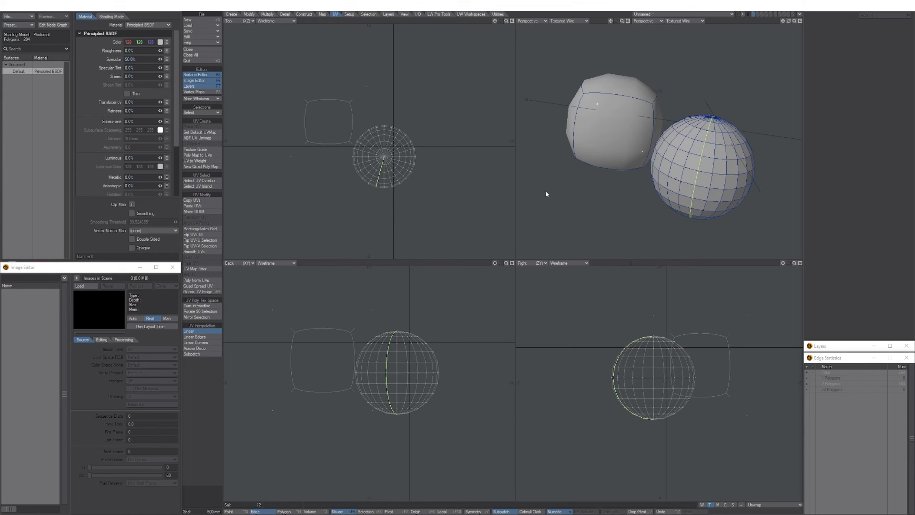
ctrl+shift+click(549, 186)
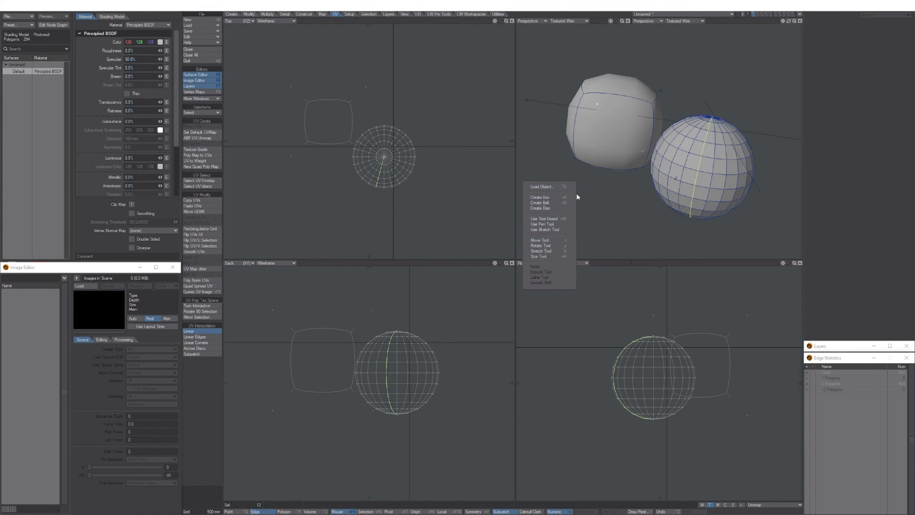
click(602, 197)
ctrl+shift+right_click(583, 199)
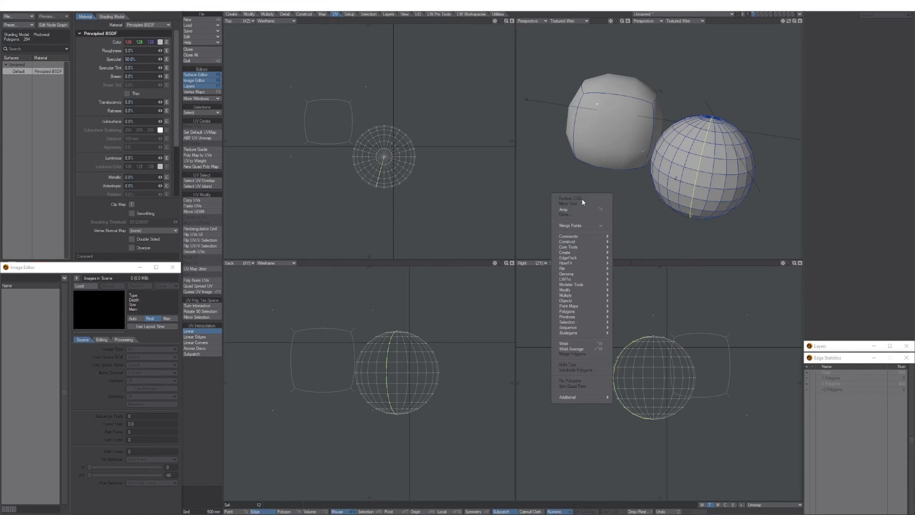
click(559, 169)
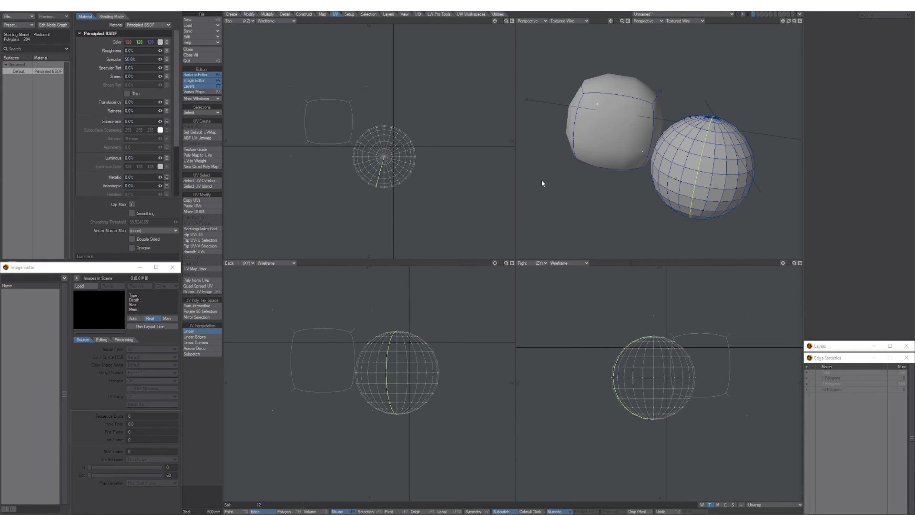
ctrl+shift+middle_click(547, 180)
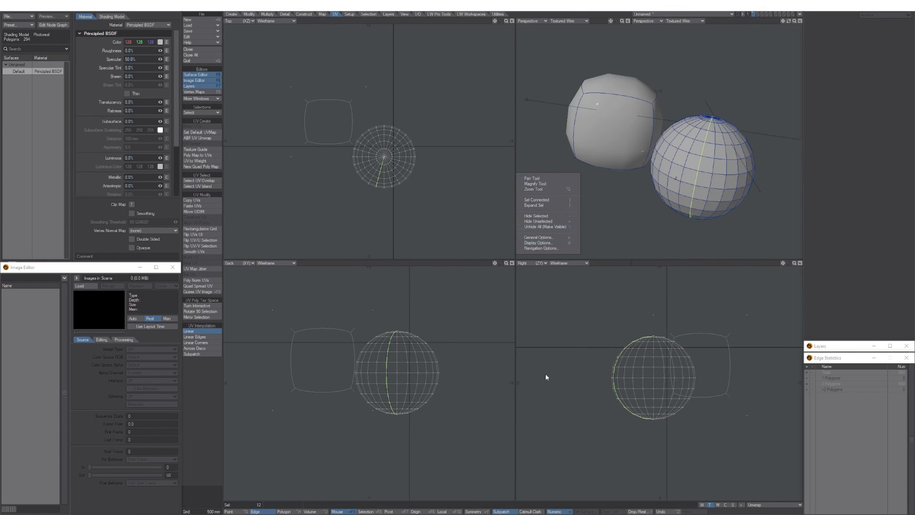
click(548, 338)
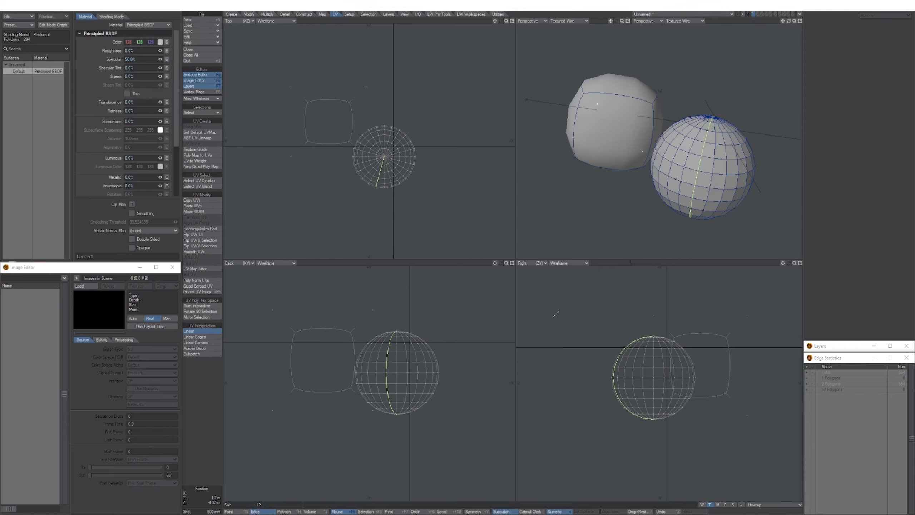
ctrl+shift+middle_click(563, 207)
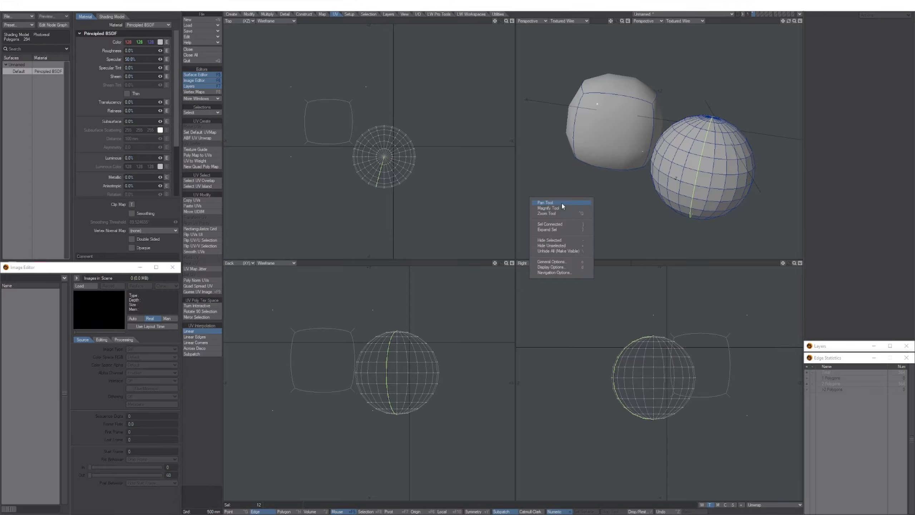
click(558, 181)
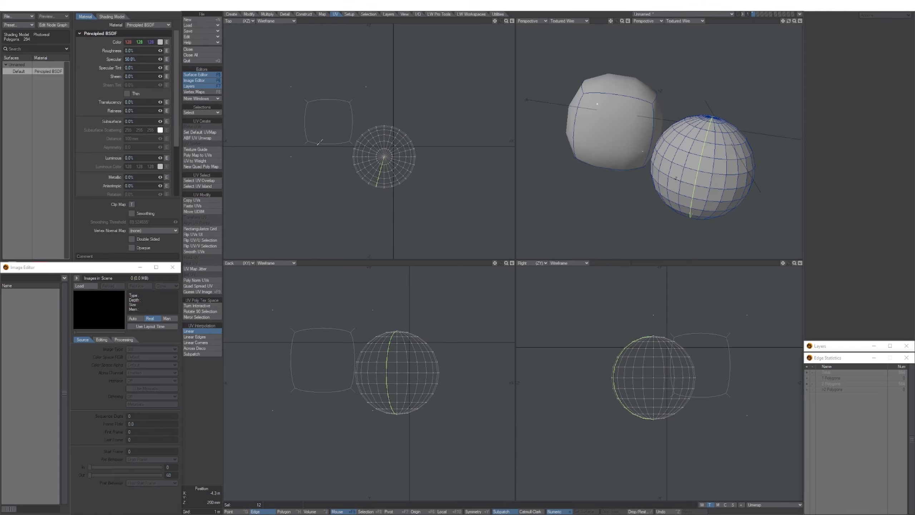
Return to the Create tab's tools after a brief look at the Map tab's vertex map tools.
click(231, 14)
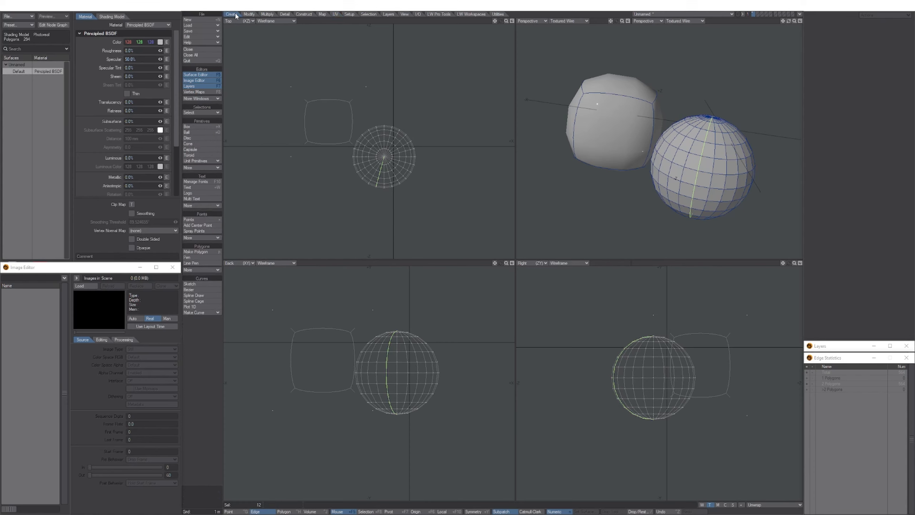
click(323, 14)
click(235, 15)
Browse the perspective view's context, quick create and modeling commands menus without choosing anything.
ctrl+shift+click(644, 159)
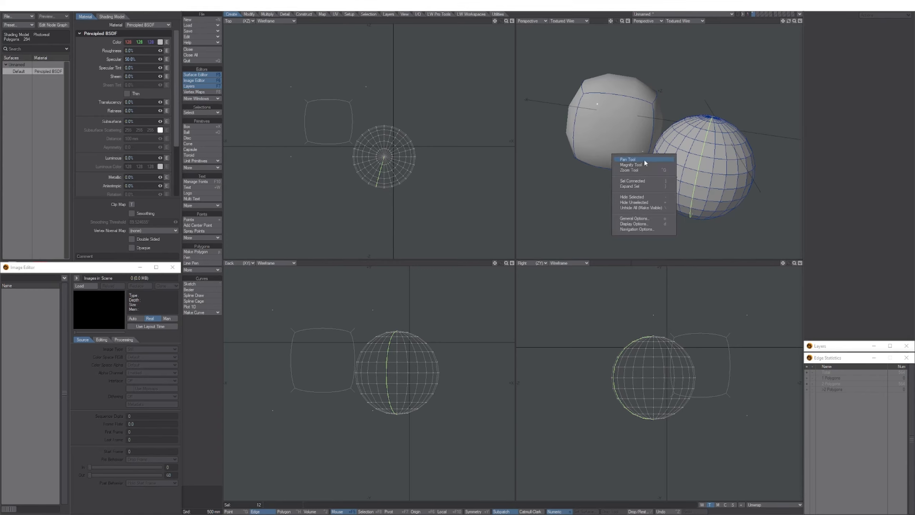
click(603, 159)
ctrl+shift+right_click(570, 133)
click(610, 120)
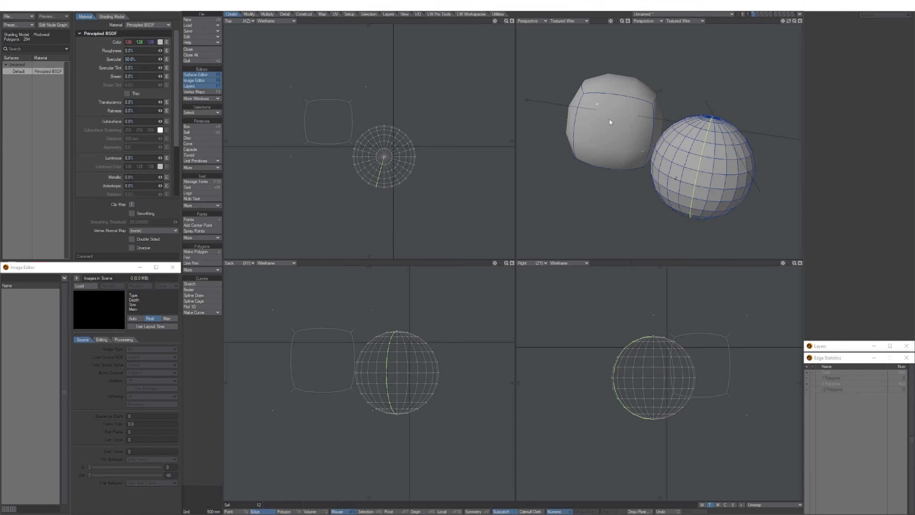
ctrl+shift+click(614, 109)
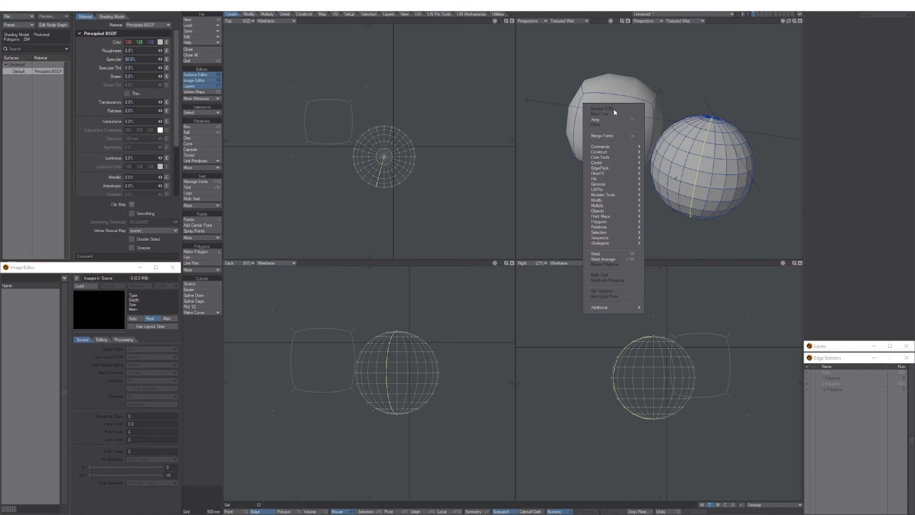
click(540, 201)
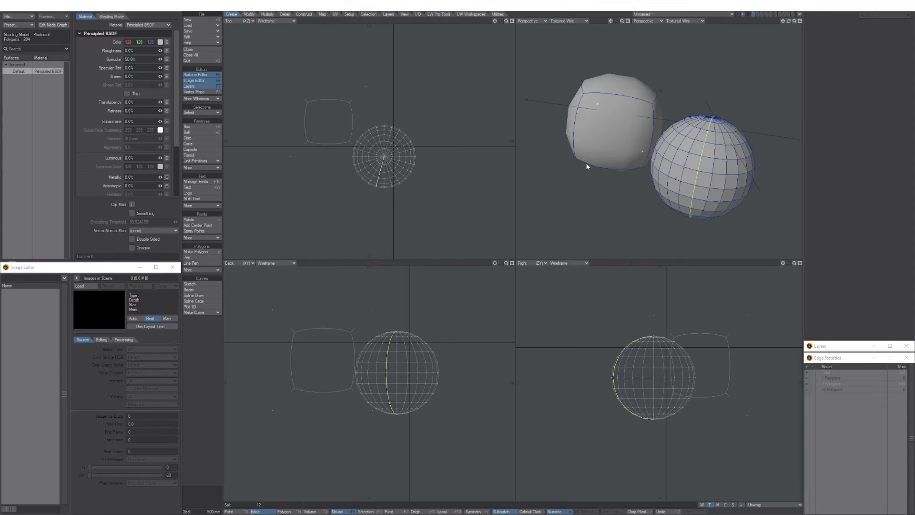
Reopen the modeling commands, quick create and view navigation menus, dismissing each unused.
ctrl+shift+right_click(584, 183)
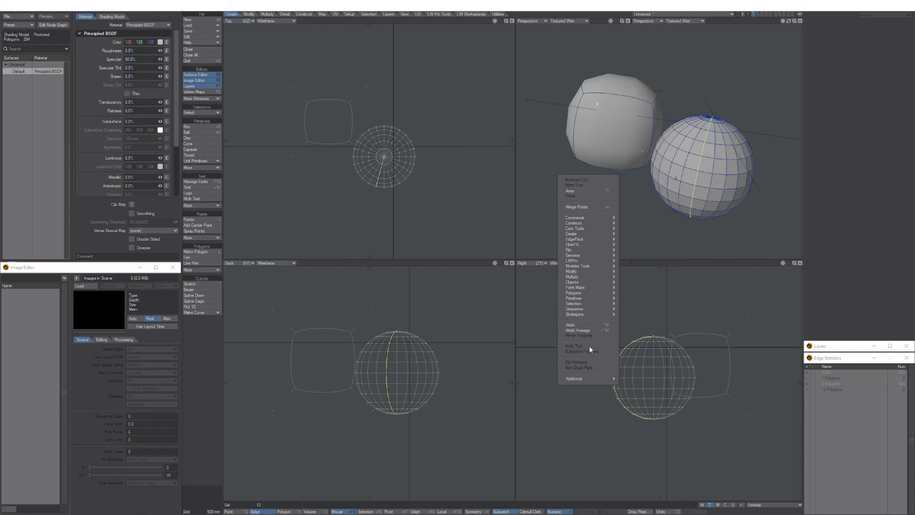
click(589, 133)
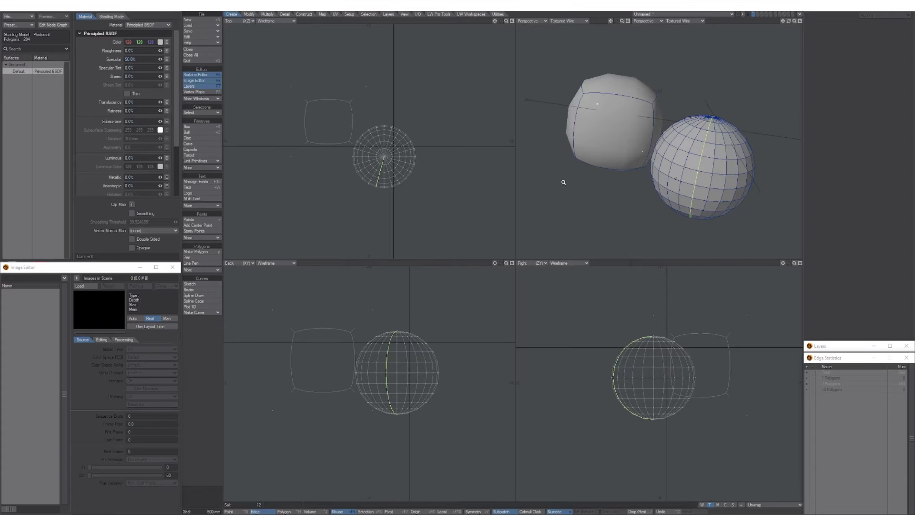
ctrl+shift+click(552, 177)
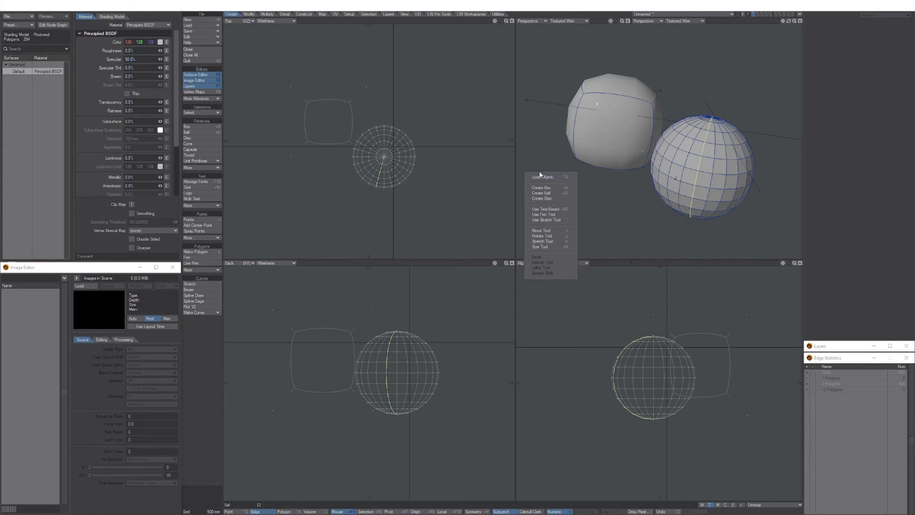
click(554, 131)
right_click(555, 131)
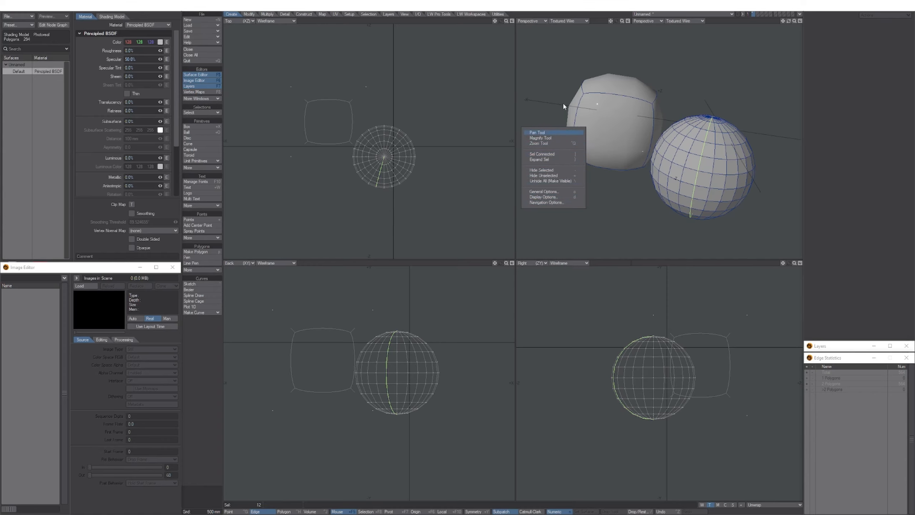
click(554, 295)
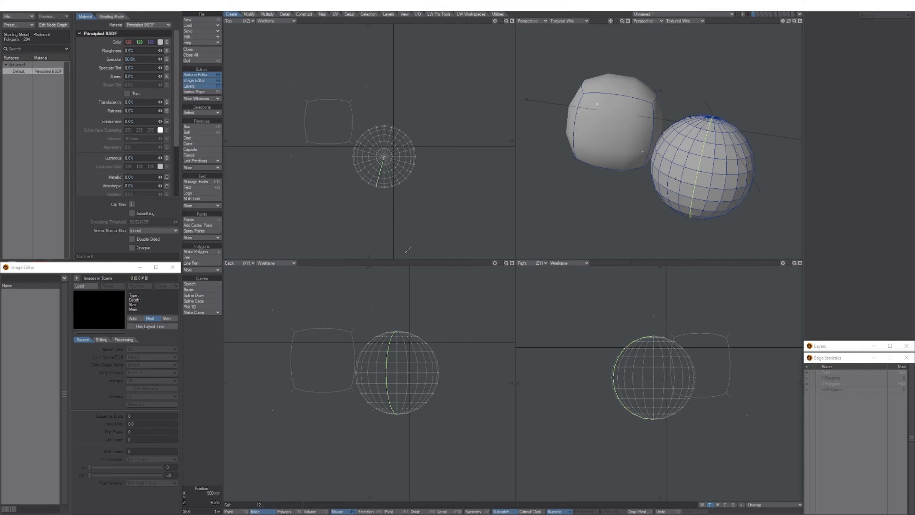
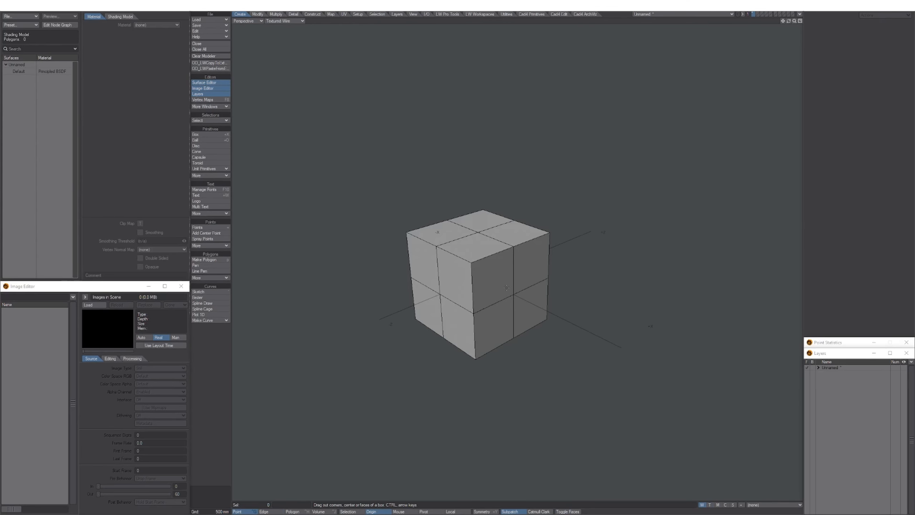
Orbit around the cube and sphere, browsing the plug-in, modeling and selection popup menus unused.
mouse_move(507, 288)
middle_down()
mouse_move(463, 278)
mouse_move(499, 282)
middle_up()
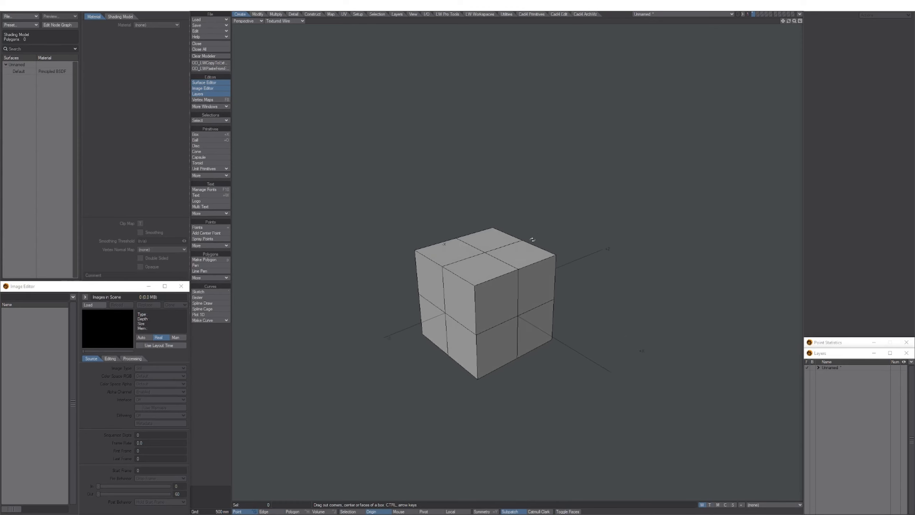
middle_drag(532, 239, 580, 242)
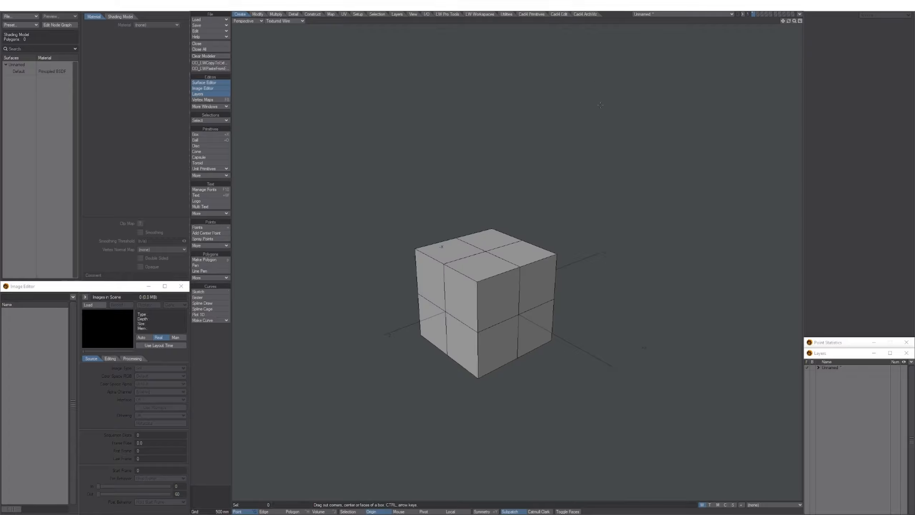
alt+drag(620, 179, 579, 234)
ctrl+shift+right_click(613, 212)
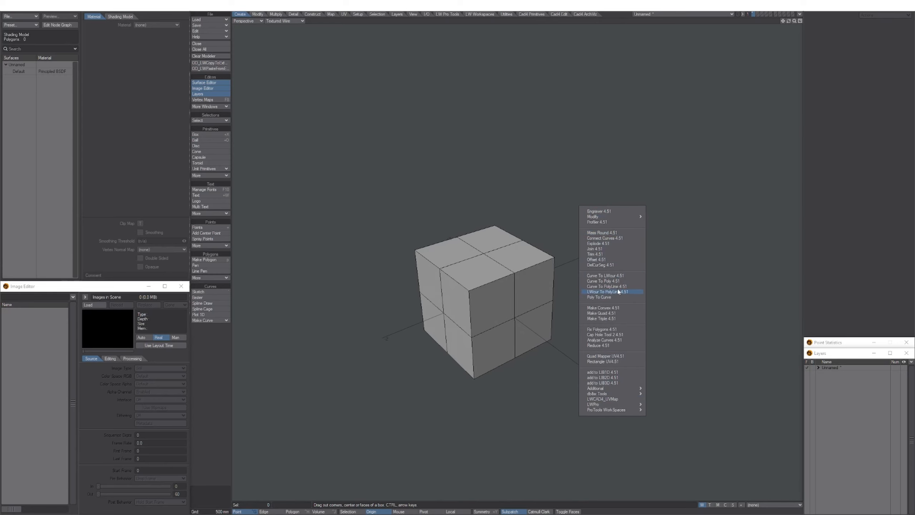
click(539, 195)
ctrl+shift+click(583, 195)
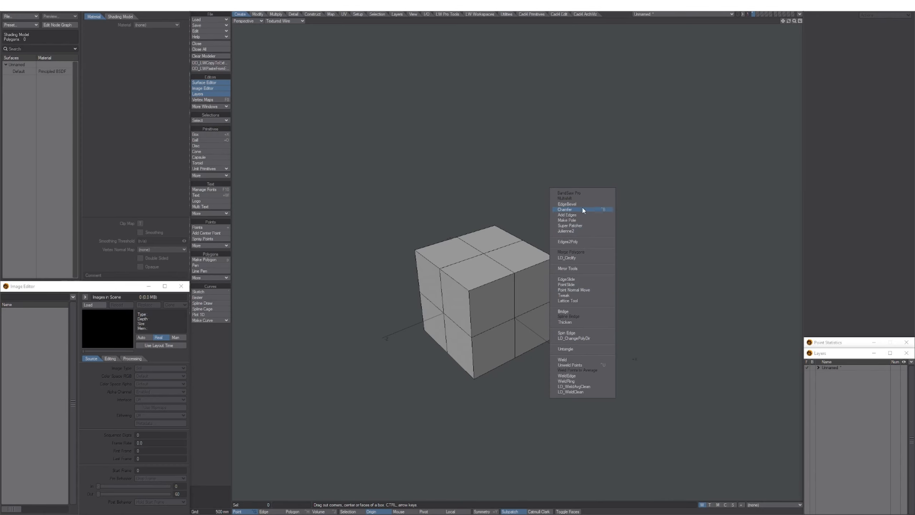
click(521, 144)
ctrl+shift+right_click(541, 190)
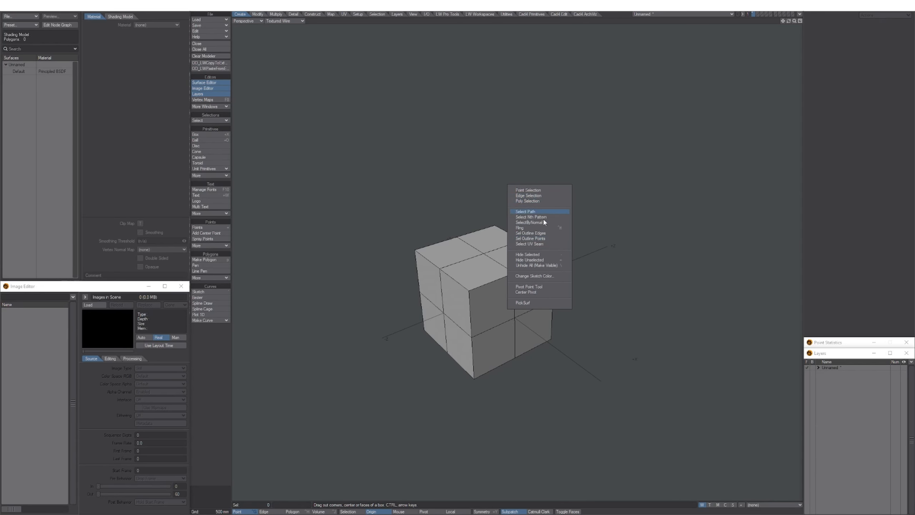
click(588, 165)
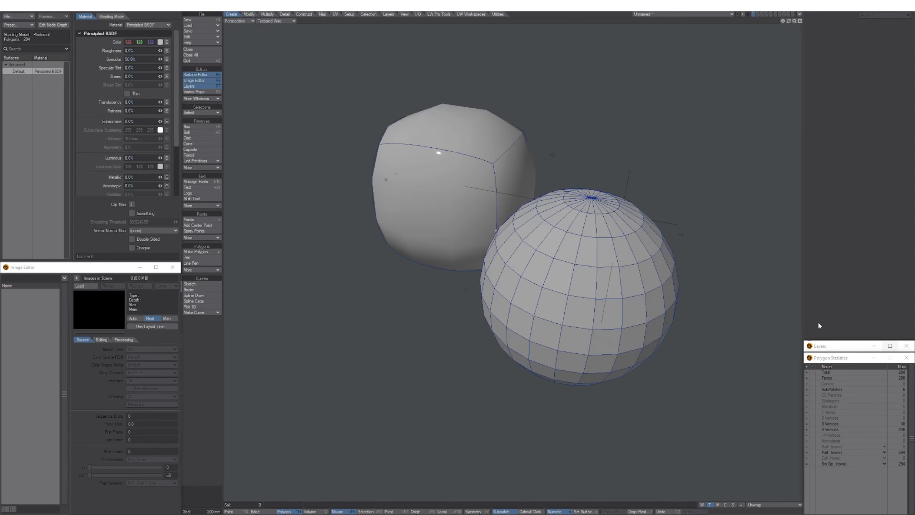
alt+drag(439, 257, 463, 277)
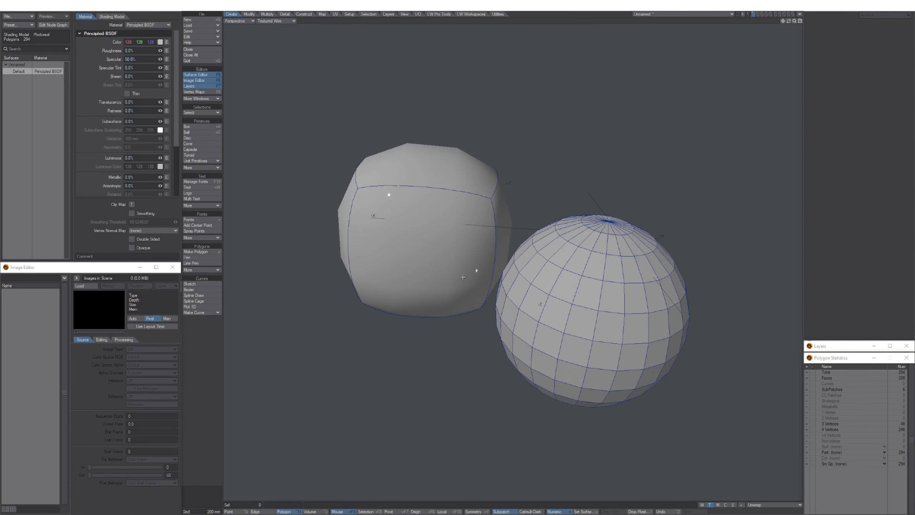
Open the Preferences window, dock it at the upper left, narrowed and lengthened to fit.
key(d)
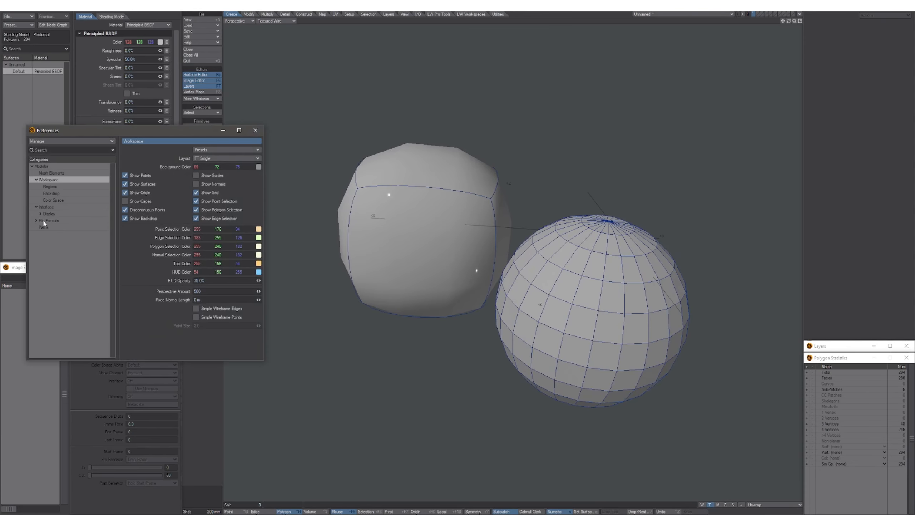
drag(129, 131, 410, 223)
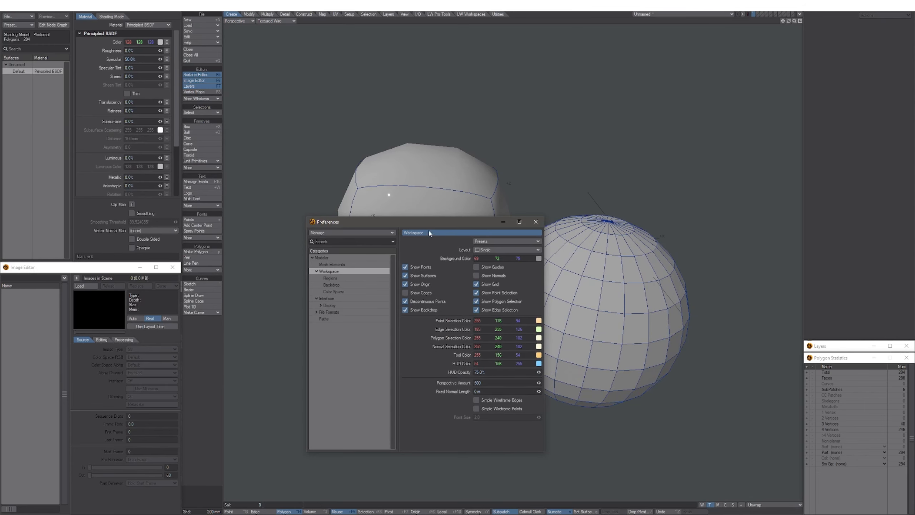
drag(420, 224, 113, 8)
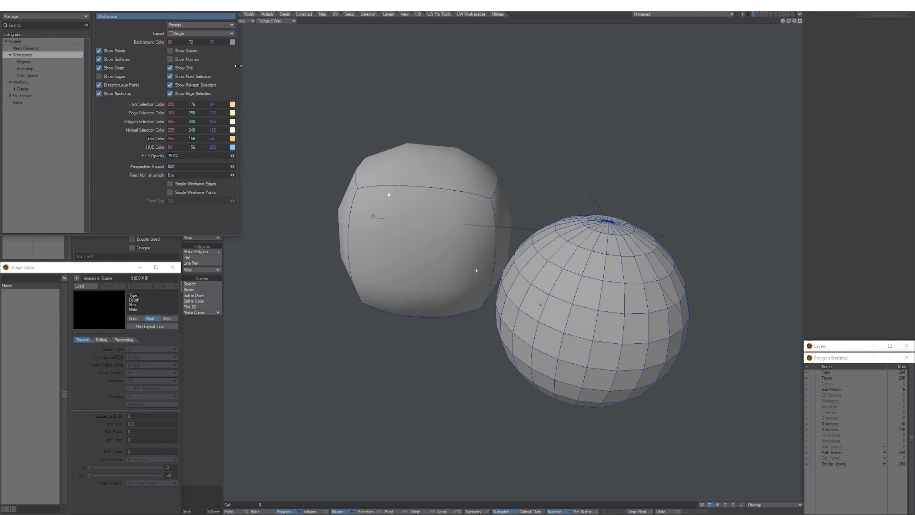
drag(238, 66, 180, 68)
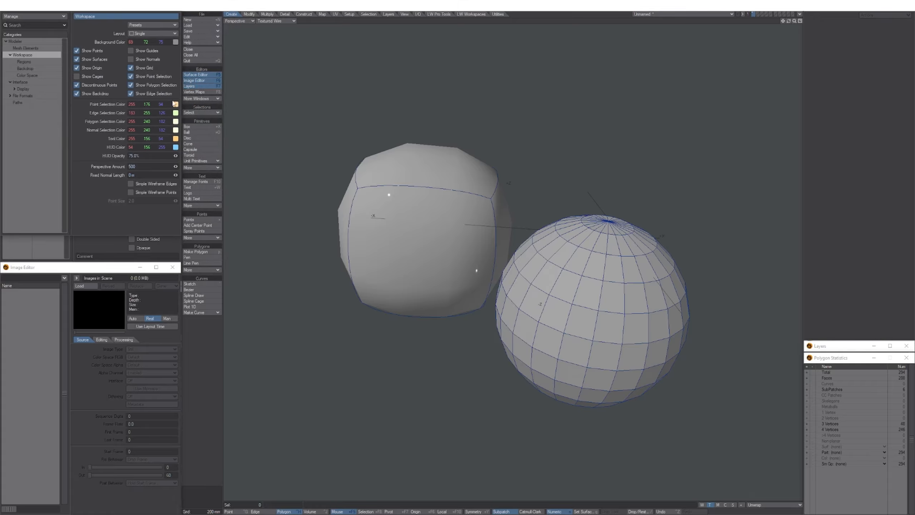
drag(119, 235, 115, 256)
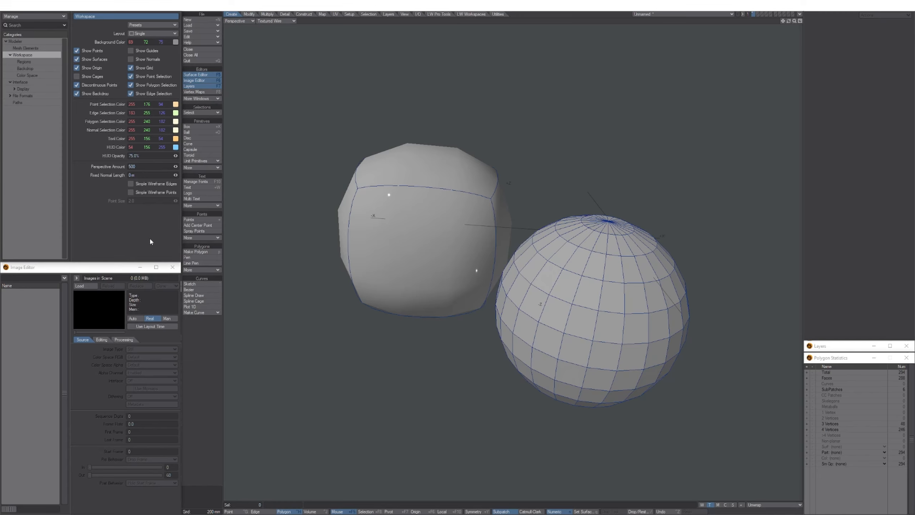
alt+drag(439, 227, 407, 248)
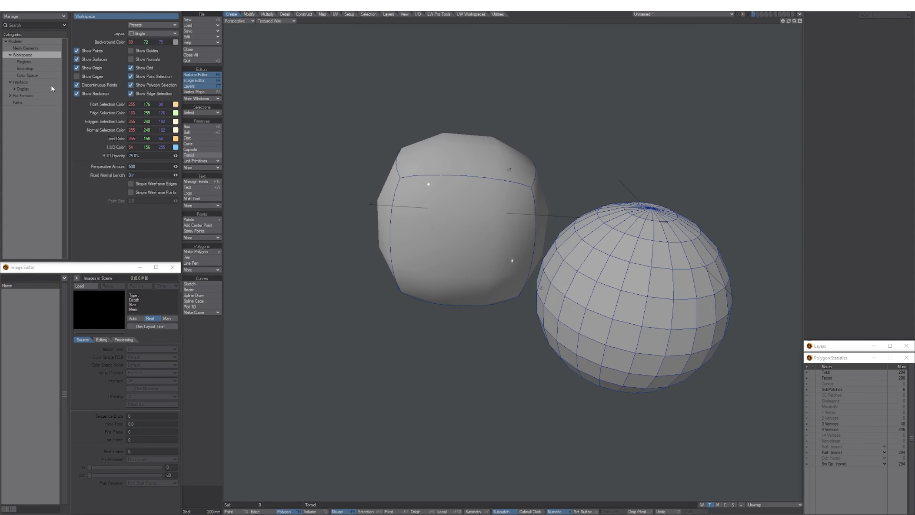
Browse Mesh Elements, Display, File Formats, Paths, Color Space, Backdrop, Regions and Workspace preferences, ending on Modeler.
click(27, 49)
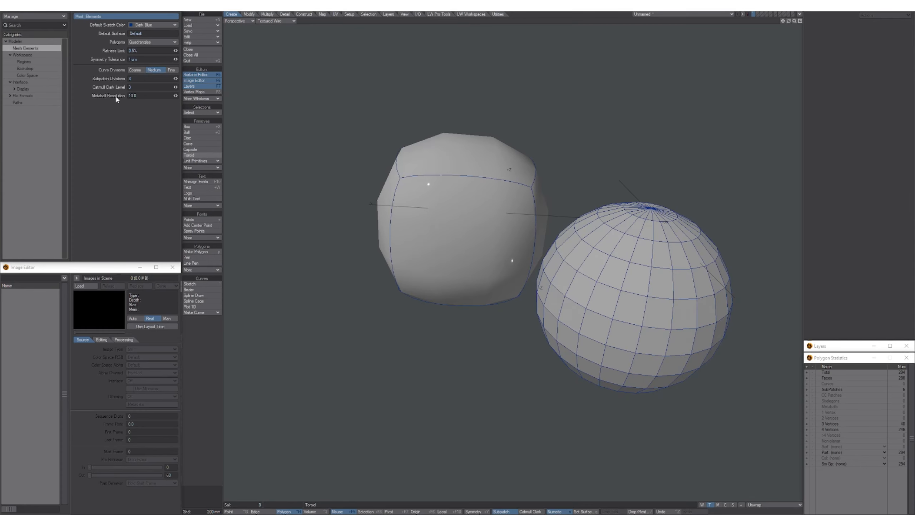
click(35, 90)
click(30, 97)
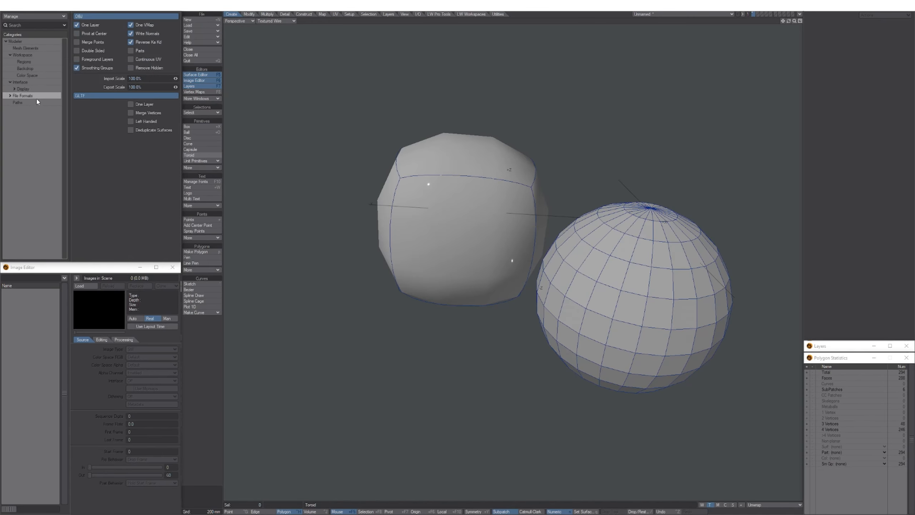
click(28, 103)
click(25, 90)
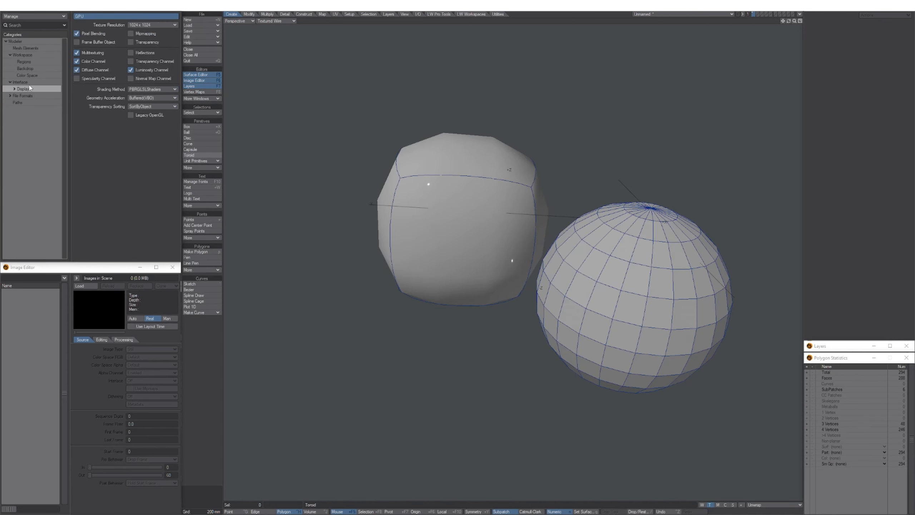
click(30, 77)
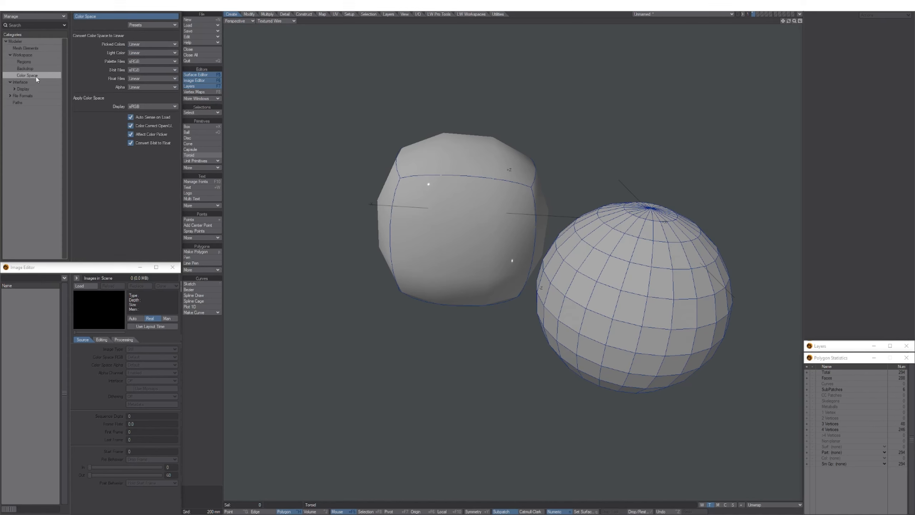
click(37, 69)
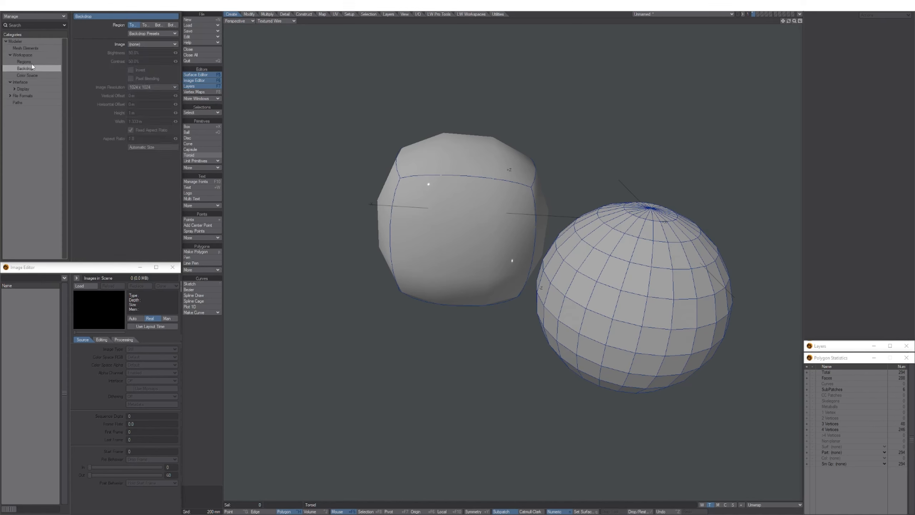
click(31, 63)
click(36, 55)
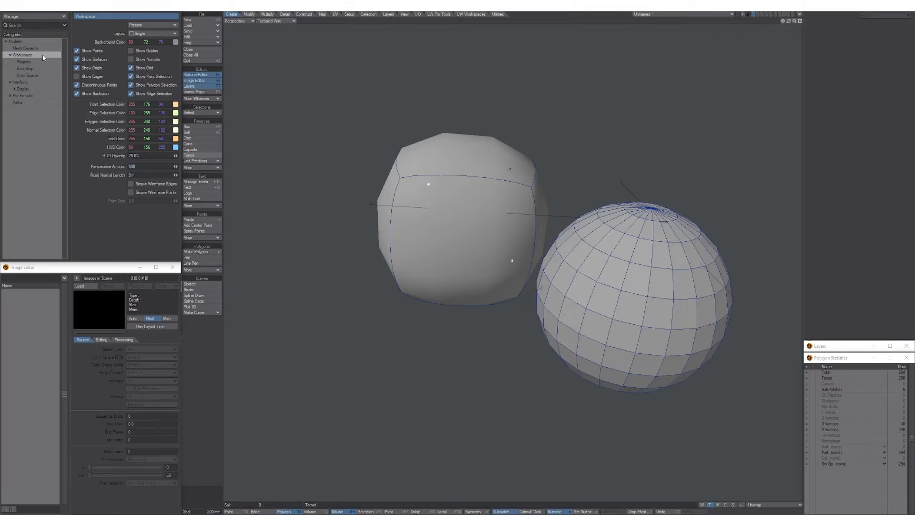
click(35, 48)
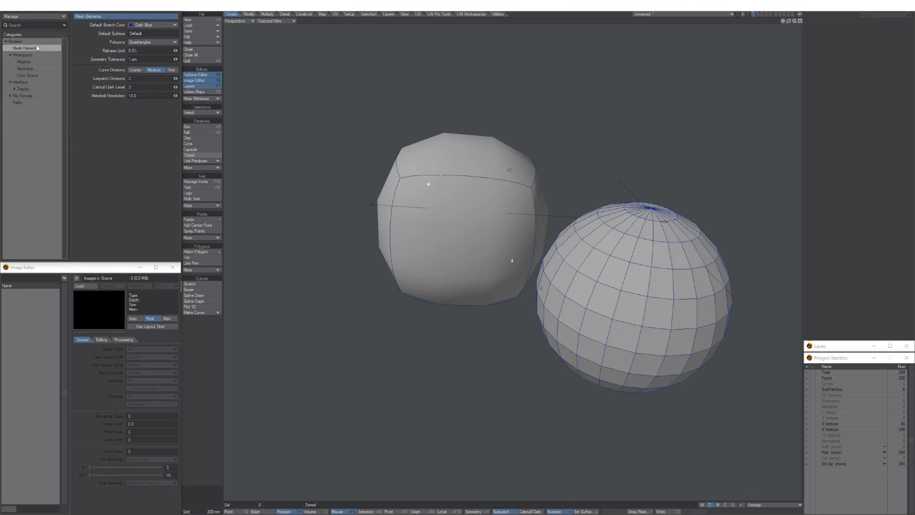
click(27, 41)
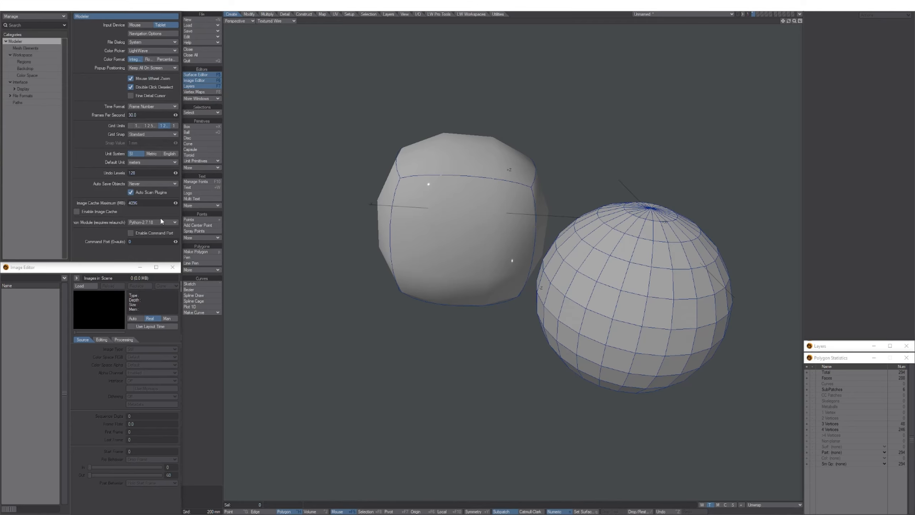
Make millimeters the default unit, then test selecting and deselecting the cube's front polygon.
click(149, 162)
click(146, 157)
alt+shift+drag(431, 222, 405, 231)
click(406, 234)
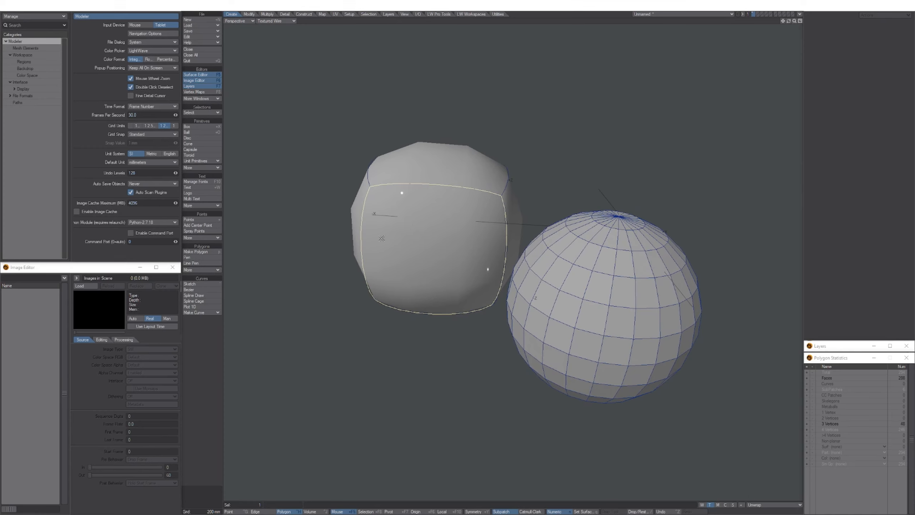
click(425, 245)
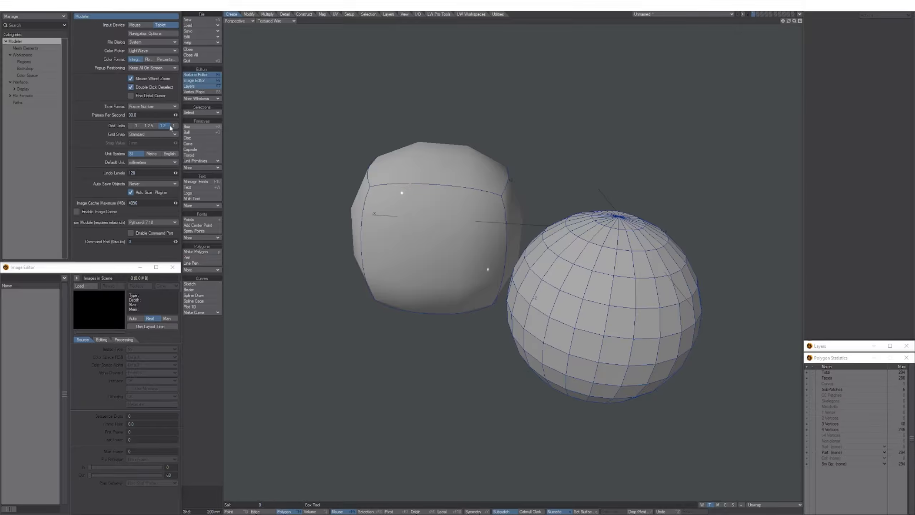
Turn off Double Click Deselect and set Popup Positioning to Center On Selected, testing it.
click(131, 87)
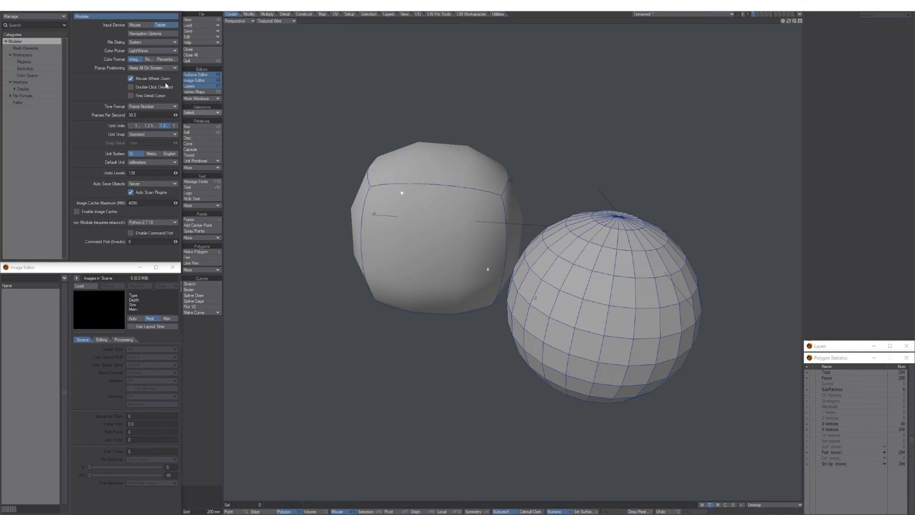
alt+shift+drag(341, 187, 329, 194)
click(151, 70)
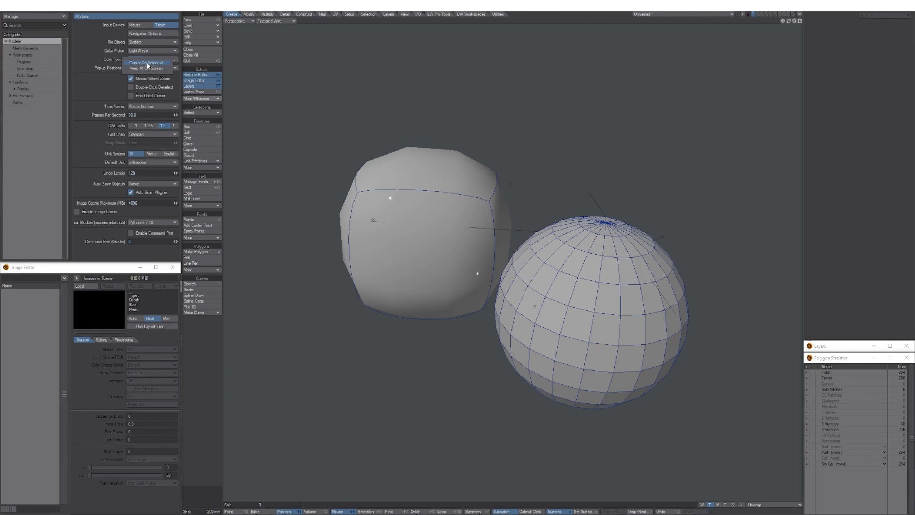
click(151, 66)
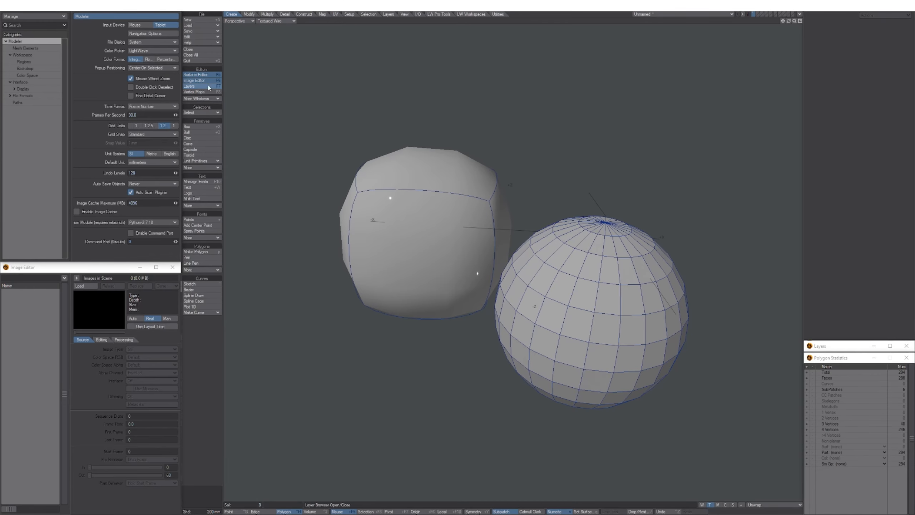
ctrl+shift+click(437, 269)
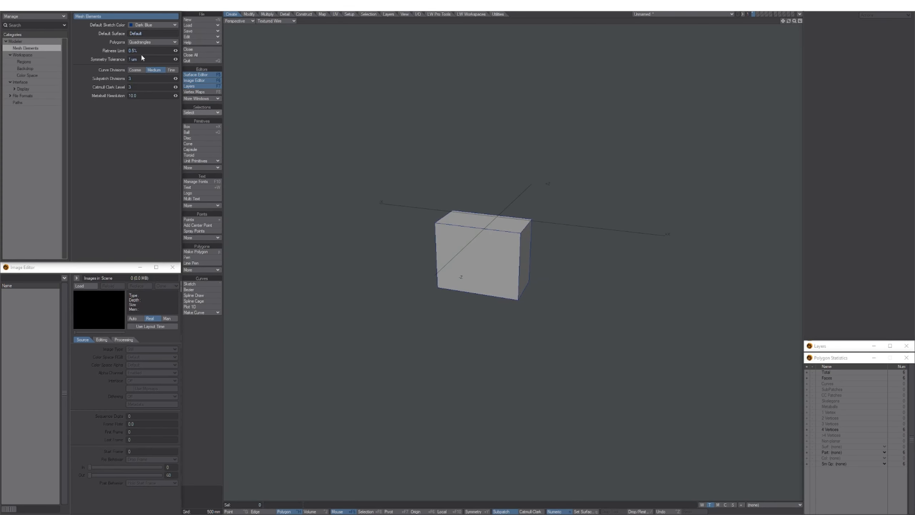
Set the Default Sketch Color to Black.
click(152, 26)
click(151, 23)
alt+drag(420, 200, 443, 219)
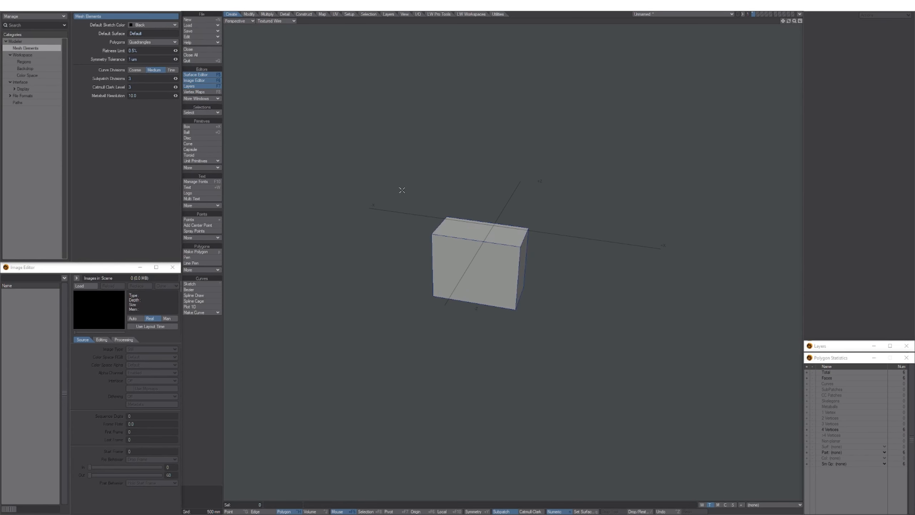
Draw a large new box beside the existing one and finish it.
click(187, 126)
drag(329, 125, 423, 212)
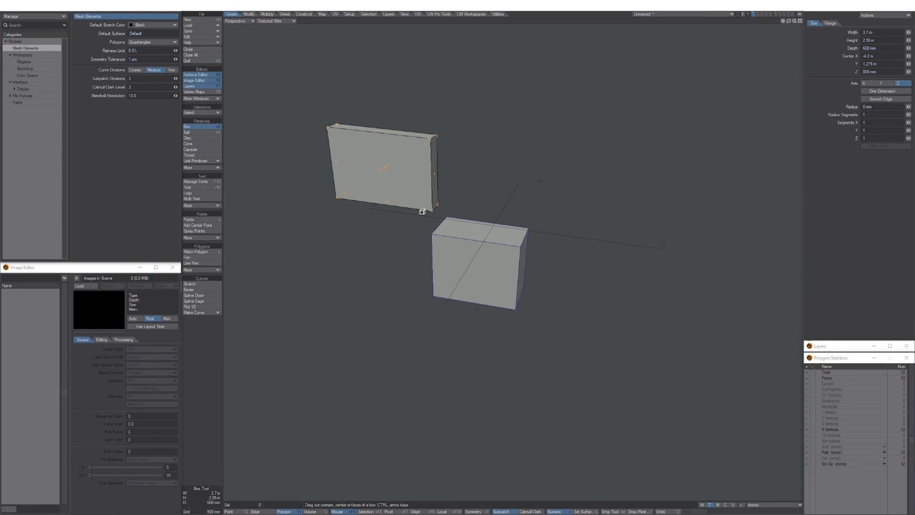
drag(378, 173, 323, 237)
alt+shift+drag(317, 164, 404, 209)
key(Return)
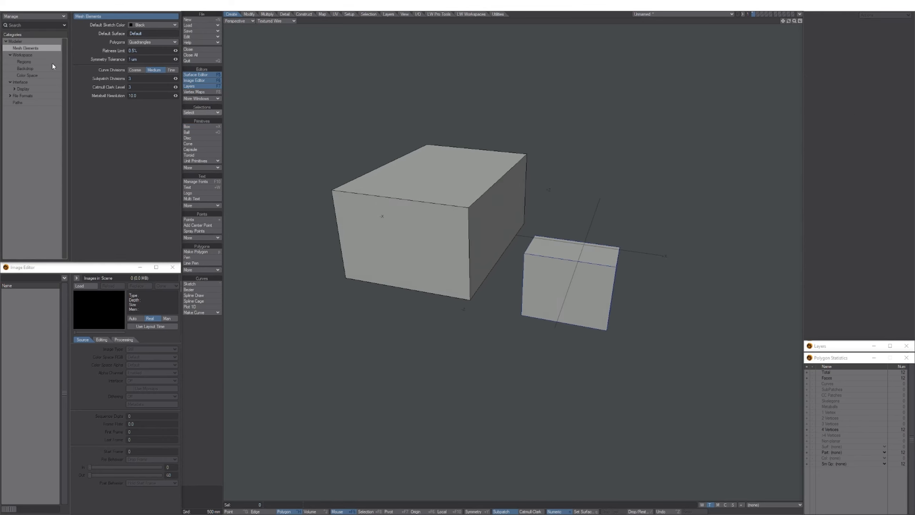
click(29, 55)
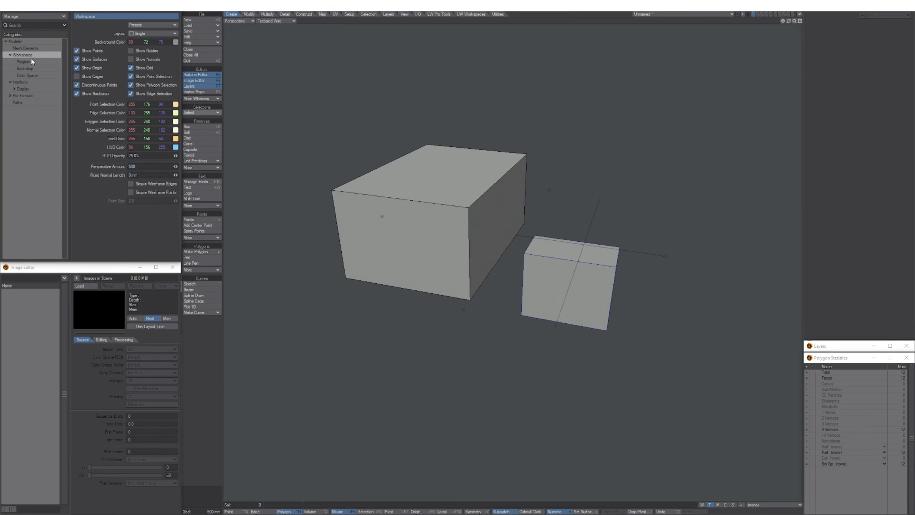
Set Tool Color to grey 223/223/223, then drag out a tall 3.15 m by 5.1 m box.
click(176, 139)
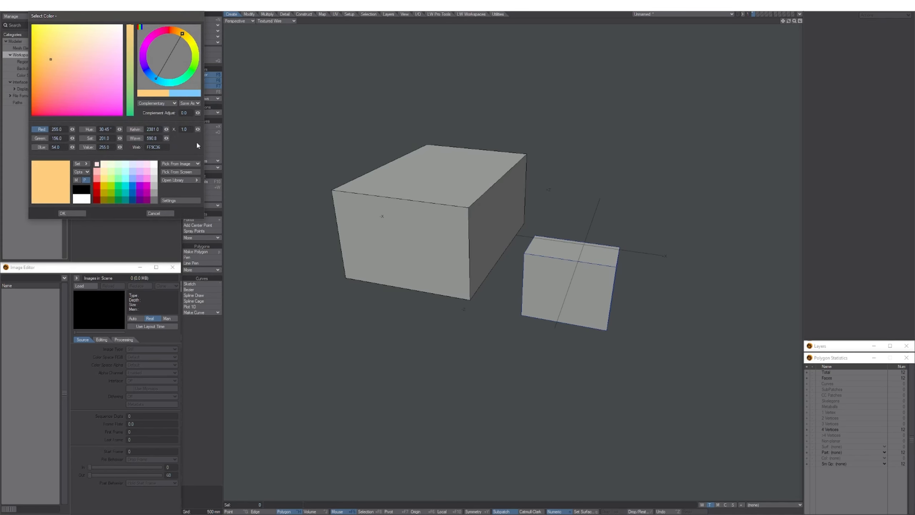
click(88, 129)
click(32, 43)
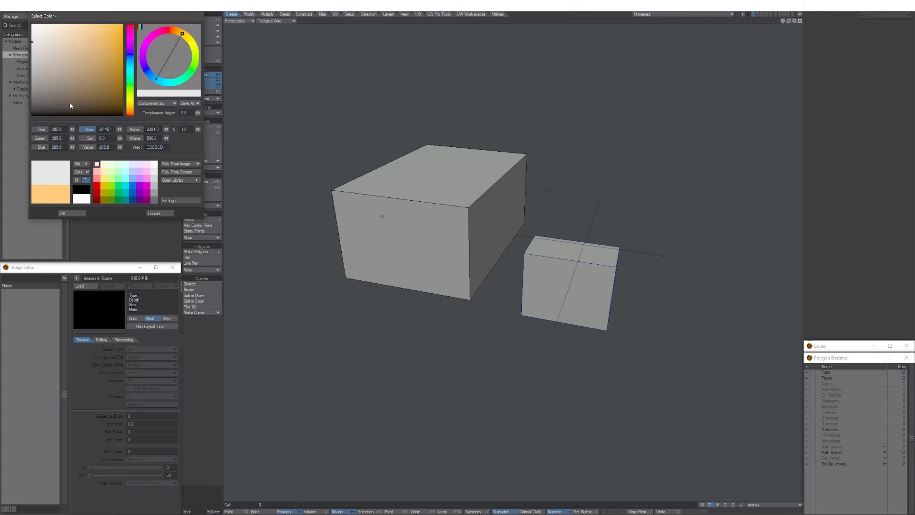
click(83, 213)
click(191, 126)
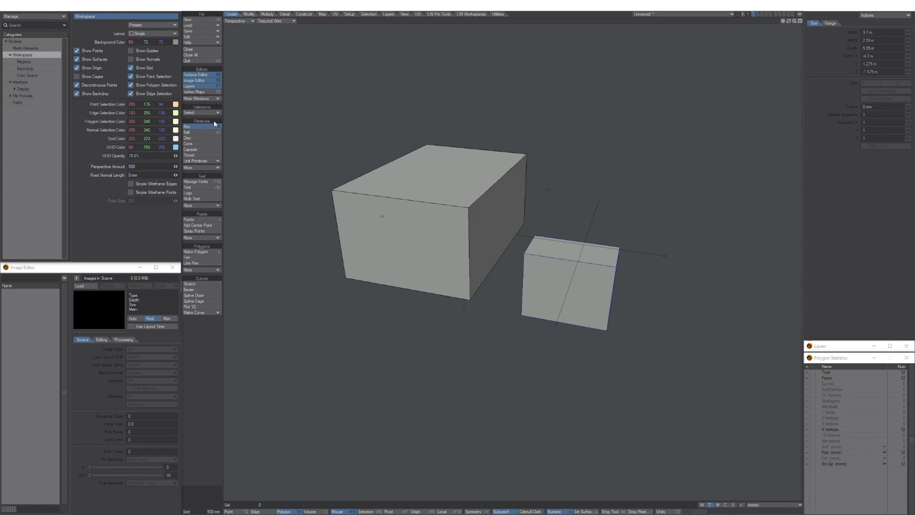
drag(271, 92, 652, 194)
Inspect the boxes from several angles and finish the tall box.
alt+drag(427, 221, 527, 213)
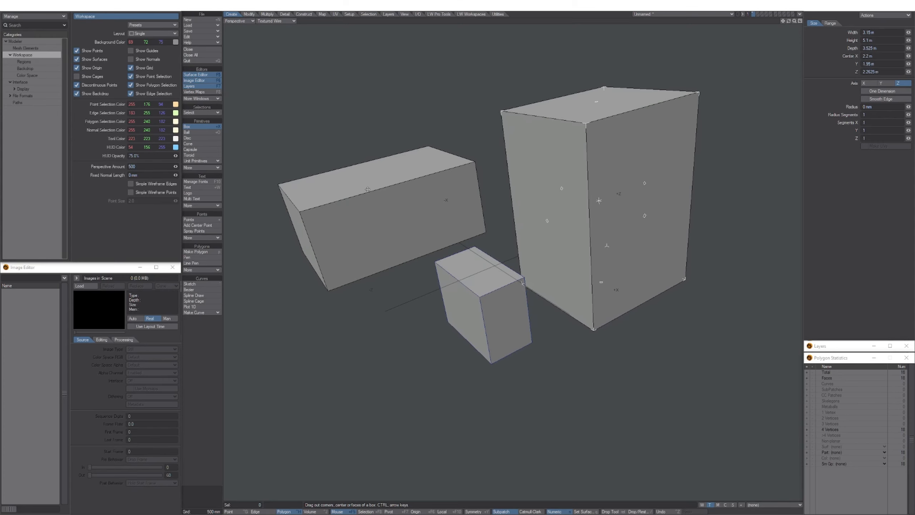
alt+drag(542, 249, 557, 220)
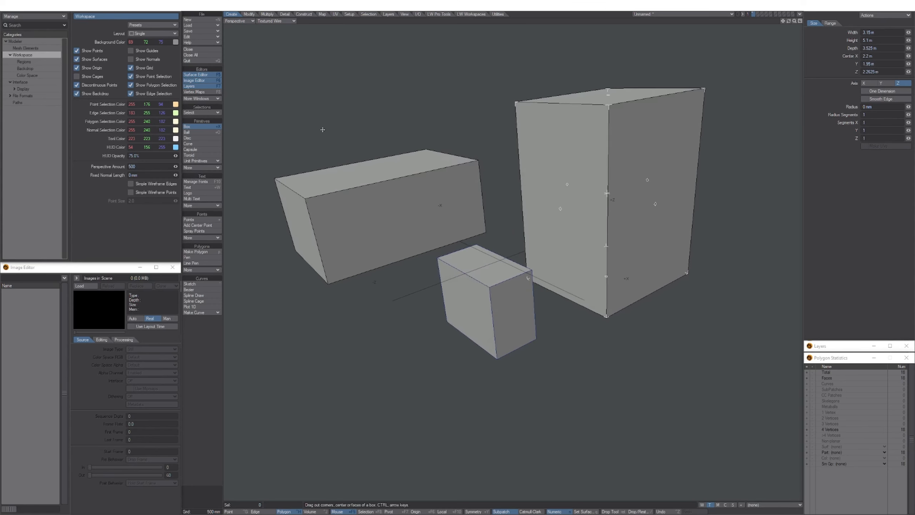
alt+shift+drag(320, 129, 318, 157)
scroll(428, 203, down, 2)
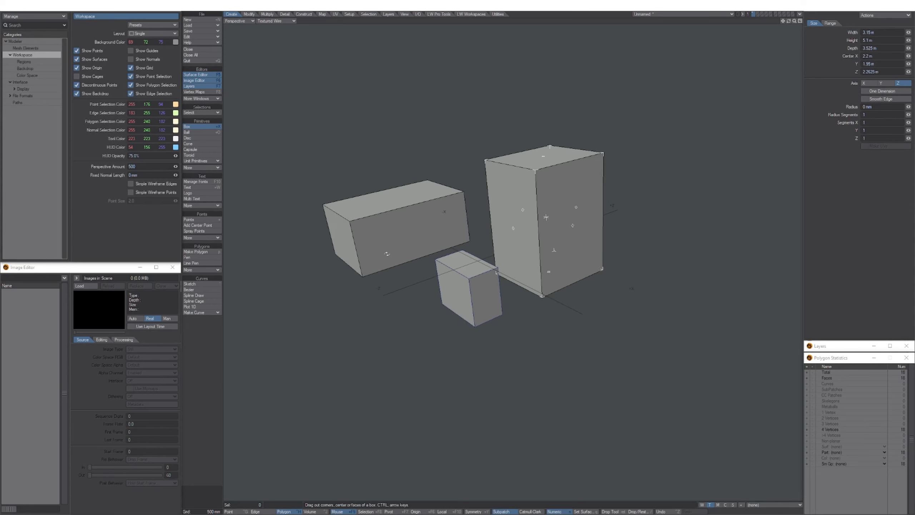
alt+drag(388, 254, 432, 188)
ctrl+alt+drag(431, 188, 465, 215)
scroll(466, 218, up, 3)
key(Return)
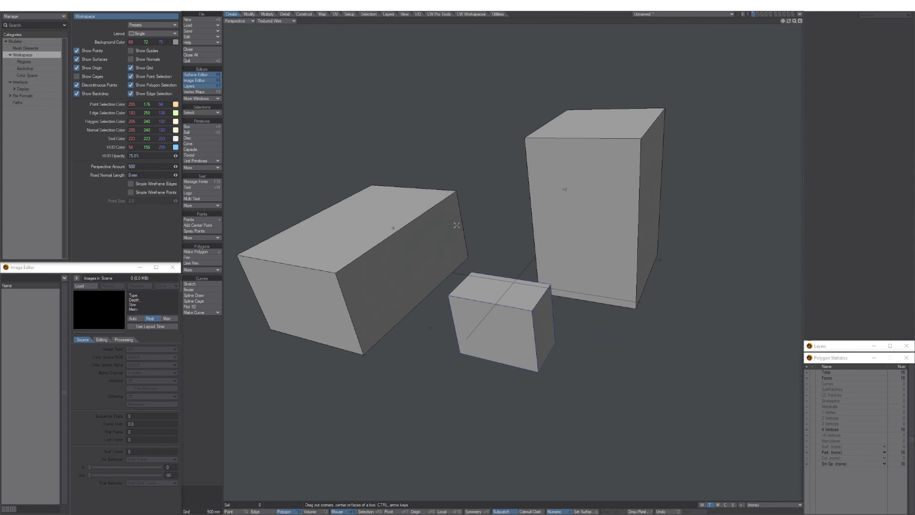
Try Simple Wireframe Edges on selected faces of the left box, then turn it off.
alt+shift+drag(403, 197, 424, 180)
scroll(393, 205, down, 4)
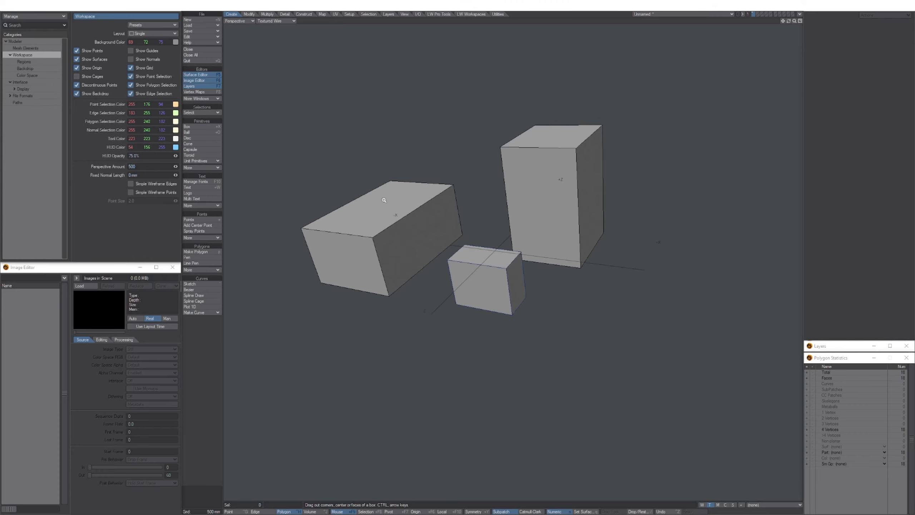
scroll(383, 201, up, 1)
key(plus)
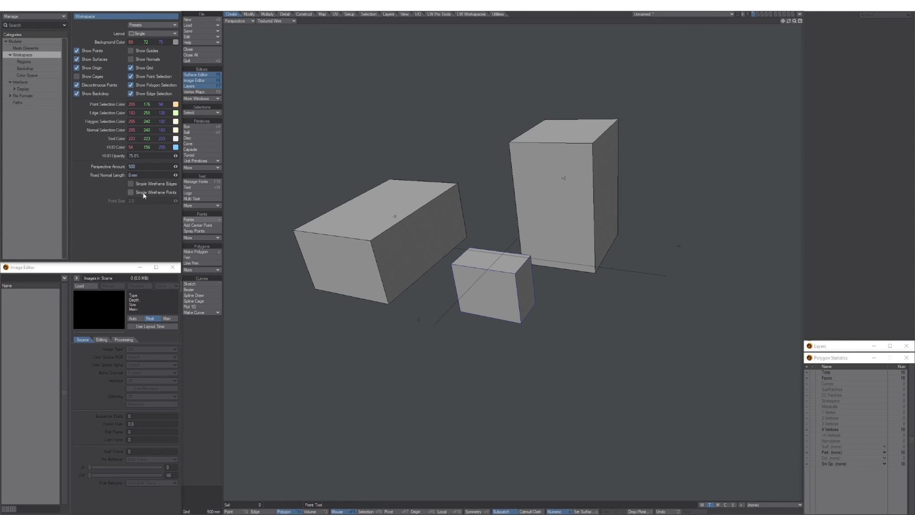
click(130, 184)
drag(342, 211, 389, 245)
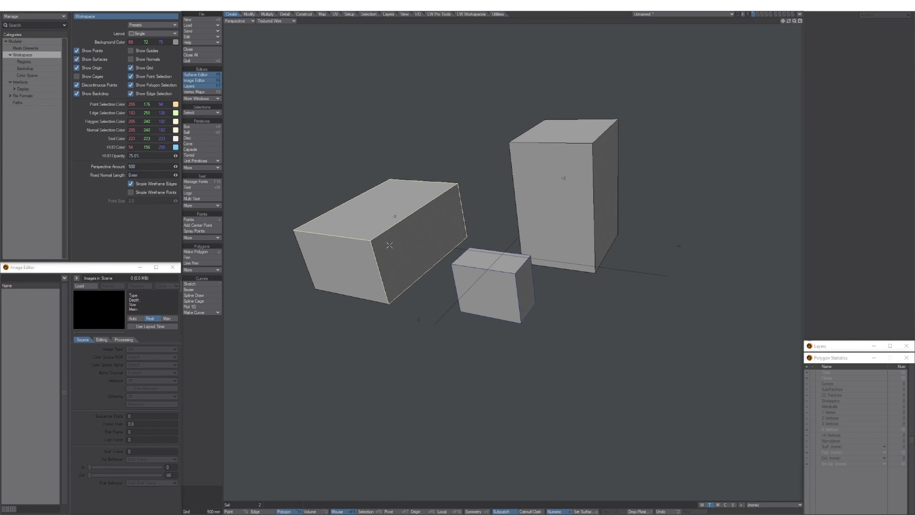
click(371, 229)
click(212, 188)
click(130, 184)
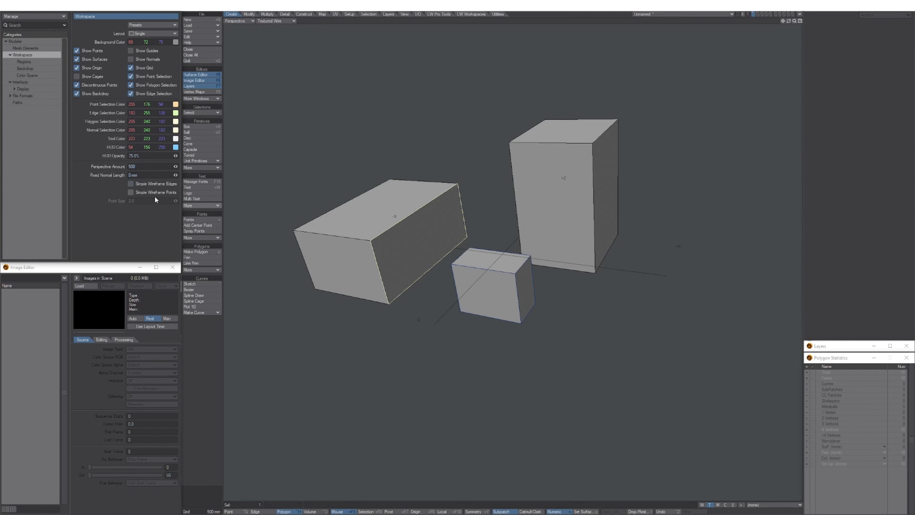
key(slash)
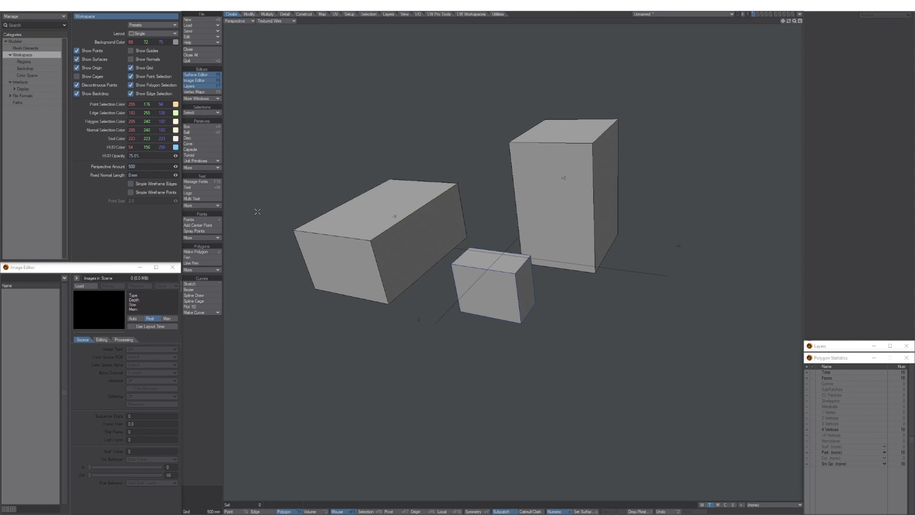
Enable Simple Wireframe Points, raise Point Size to 16.81 on two selected points, then disable it.
click(131, 192)
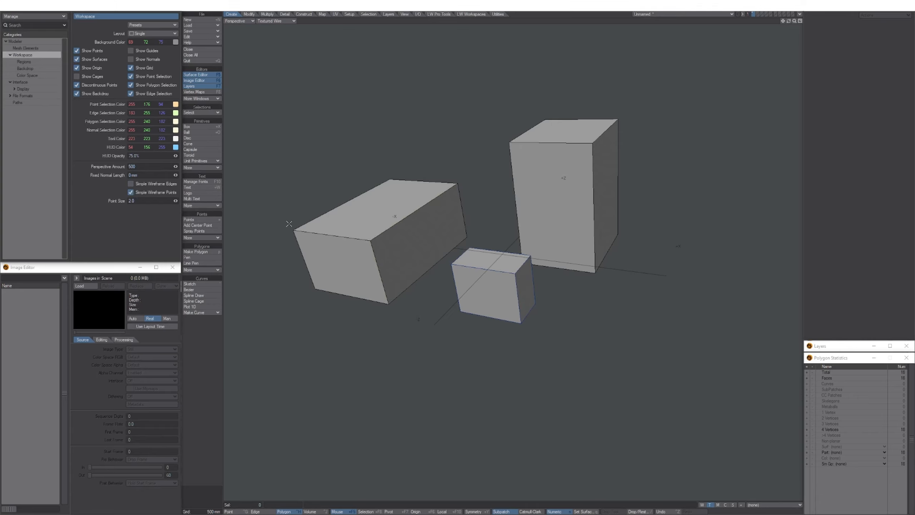
alt+drag(378, 264, 382, 262)
key(ctrl+g)
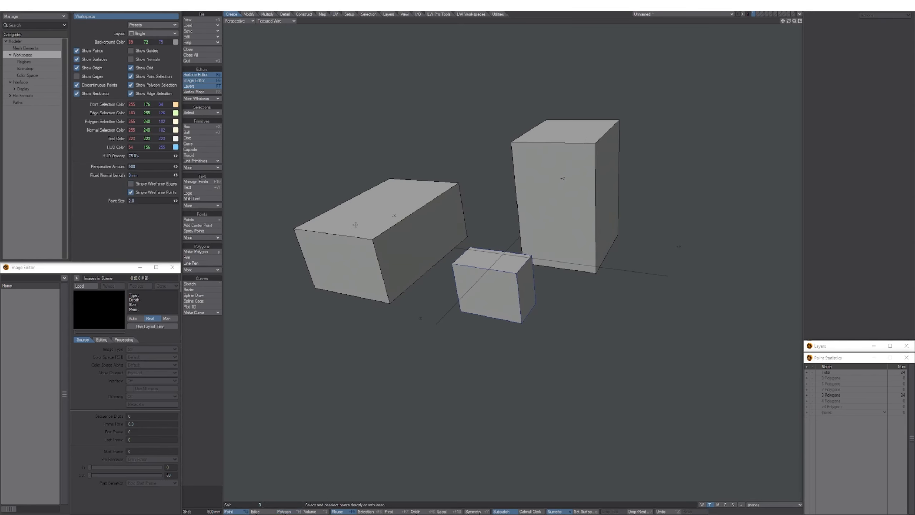
mouse_move(380, 227)
right_down()
mouse_move(324, 318)
mouse_move(379, 235)
right_up()
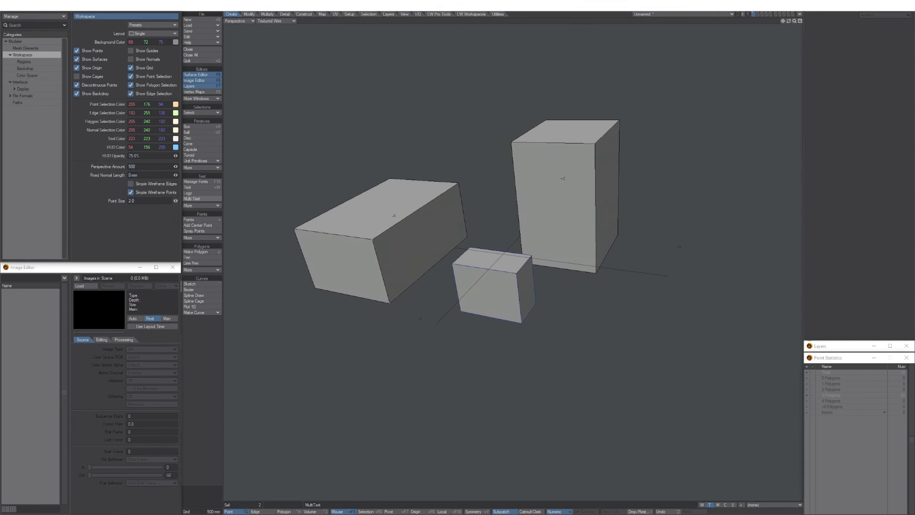
drag(176, 201, 186, 201)
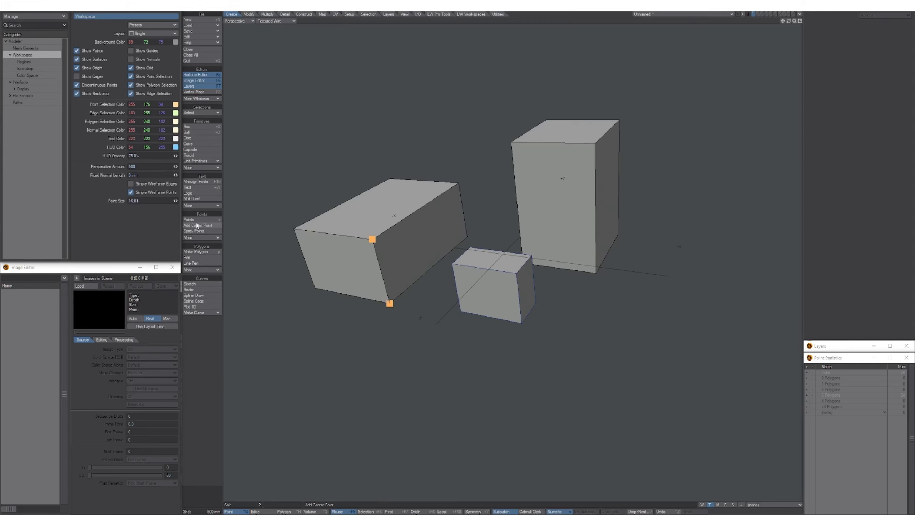
click(132, 194)
Orbit around the boxes, clearing and reselecting two points on the left box's front edge.
middle_drag(403, 241, 381, 285)
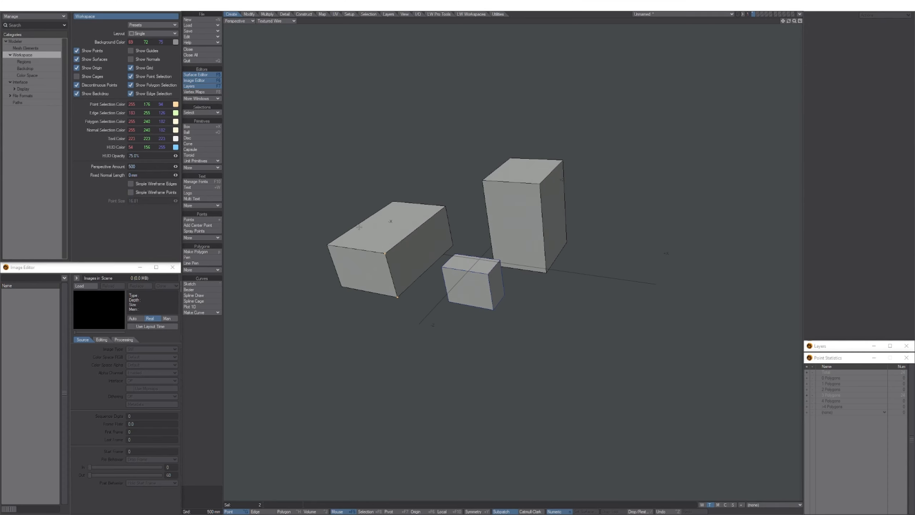
click(218, 362)
alt+drag(351, 202, 426, 226)
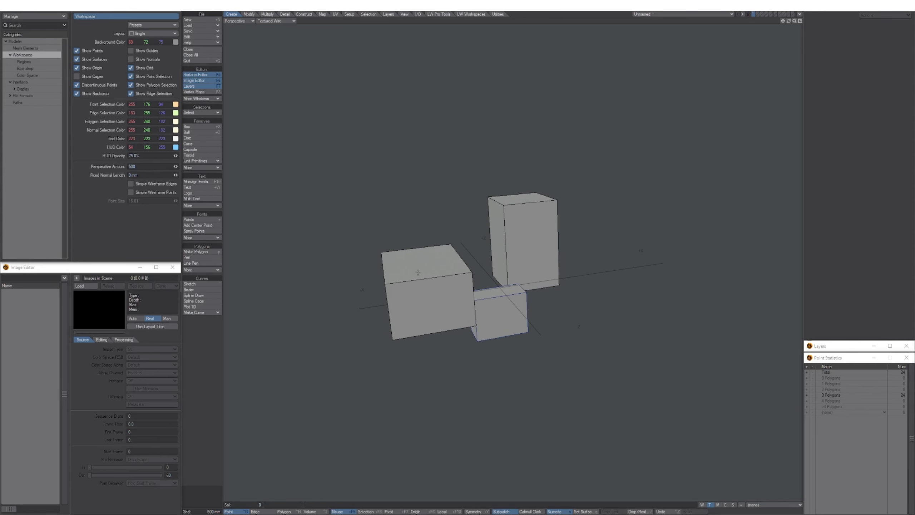
alt+drag(418, 272, 426, 250)
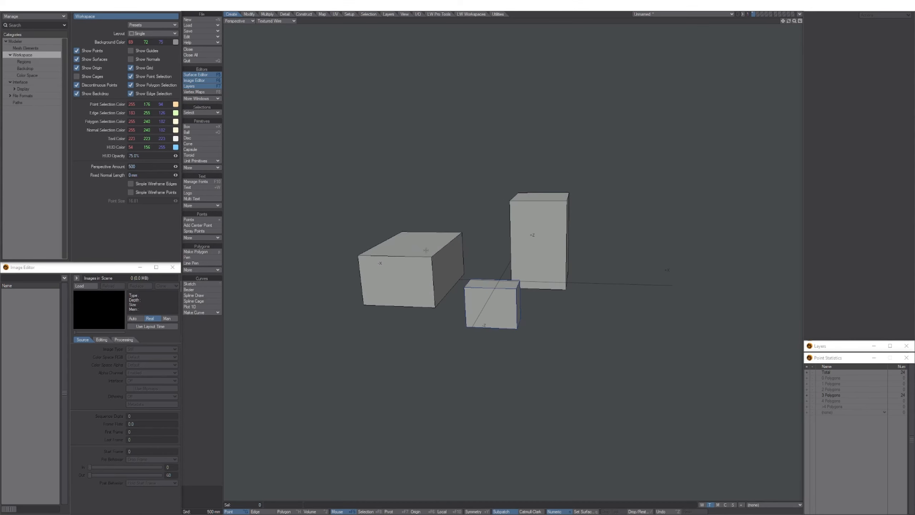
mouse_move(442, 241)
right_down()
mouse_move(419, 310)
mouse_move(416, 265)
right_up()
alt+drag(418, 263, 406, 262)
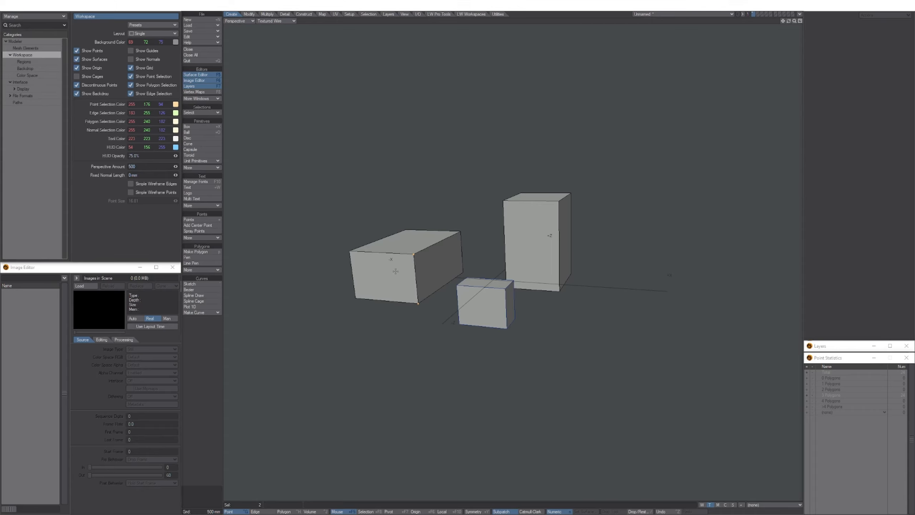
alt+shift+drag(397, 271, 417, 276)
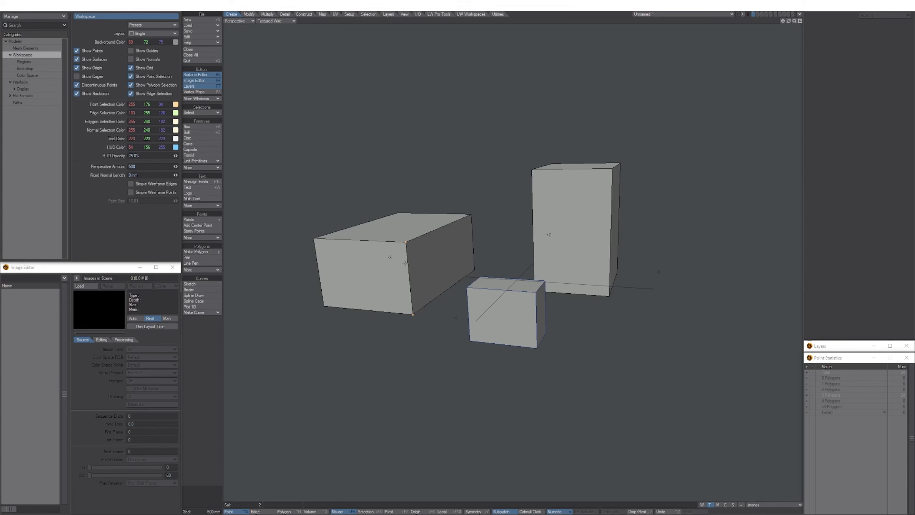
click(220, 351)
alt+drag(394, 281, 362, 159)
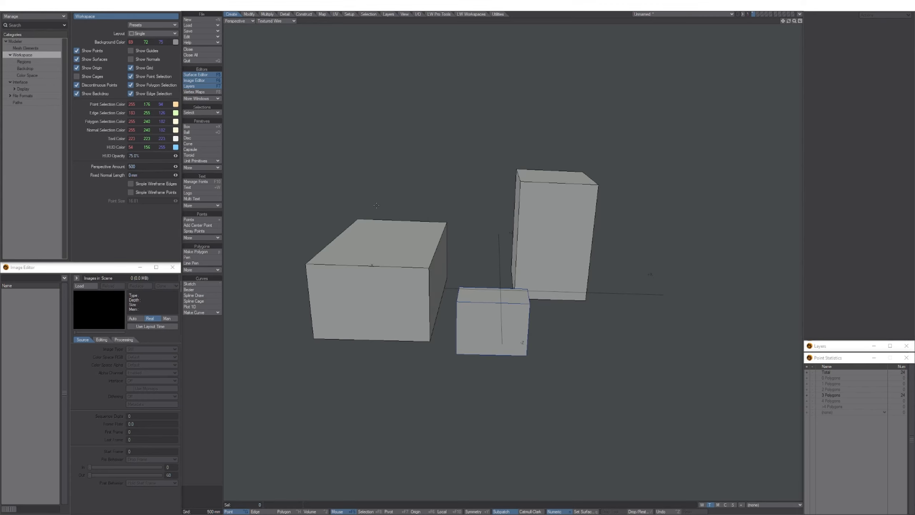
alt+shift+drag(373, 225, 382, 227)
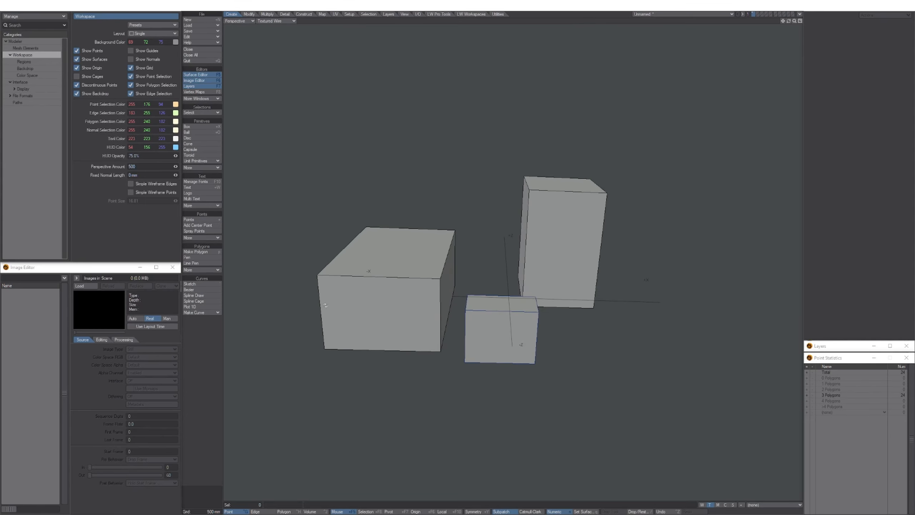
alt+drag(325, 305, 386, 229)
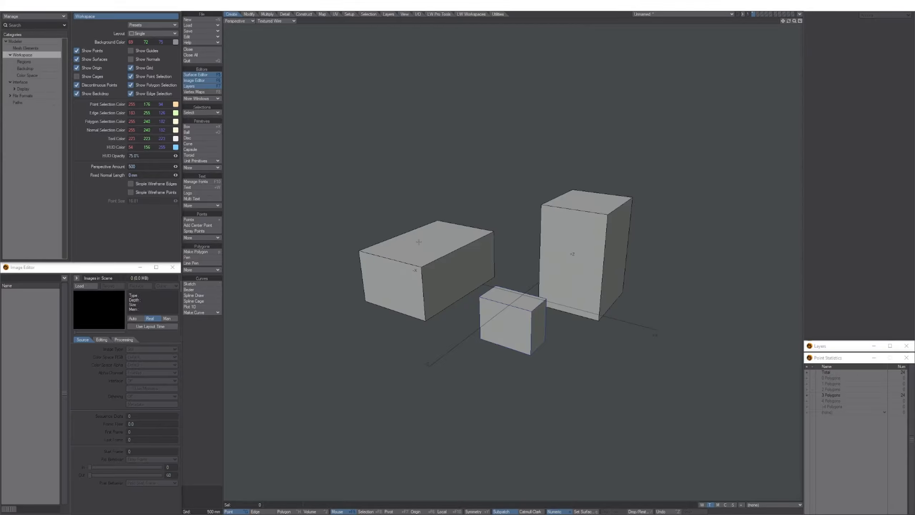
alt+drag(522, 237, 516, 230)
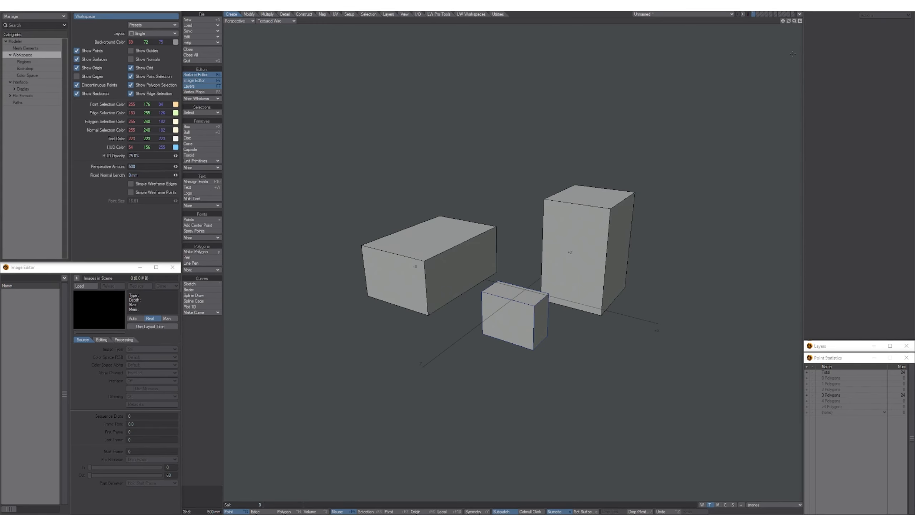
mouse_move(784, 21)
mouse_down()
mouse_move(799, 4)
mouse_move(896, 0)
mouse_move(734, 43)
mouse_move(883, 37)
mouse_move(721, 44)
mouse_move(775, 42)
mouse_move(763, 41)
mouse_move(809, 6)
mouse_move(843, 31)
mouse_move(802, 4)
mouse_move(806, 37)
mouse_move(768, 29)
mouse_move(820, 38)
mouse_move(802, 28)
mouse_move(804, 9)
mouse_move(822, 36)
mouse_move(778, 23)
mouse_up()
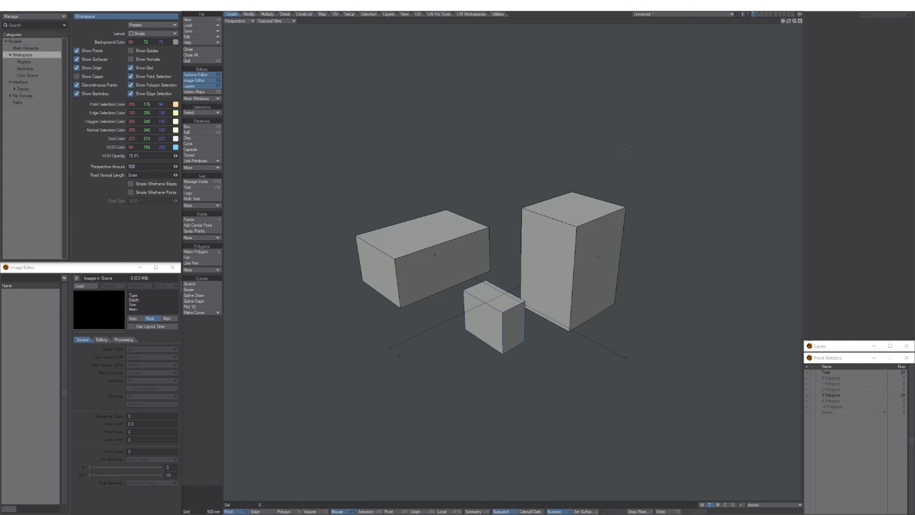
Switch to edge mode and orbit, zoom and pan around the boxes.
key(space)
alt+drag(602, 192, 517, 292)
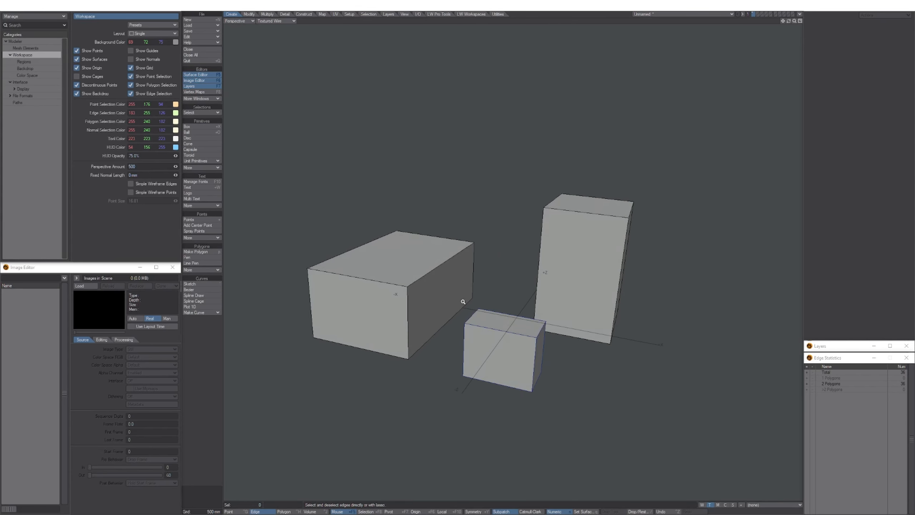
scroll(463, 301, down, 3)
alt+drag(464, 301, 474, 225)
scroll(477, 281, up, 2)
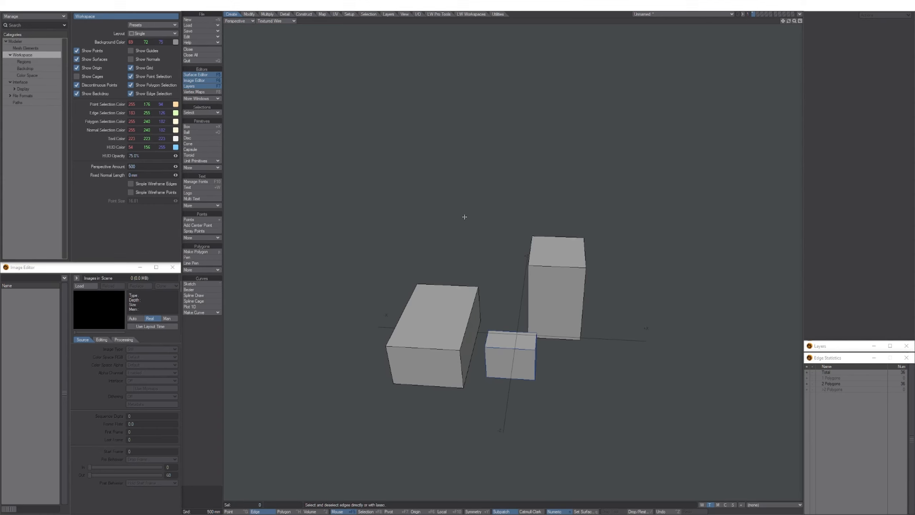
mouse_move(465, 216)
alt+shift+mouse_down()
mouse_move(455, 182)
mouse_move(466, 200)
alt+shift+mouse_up()
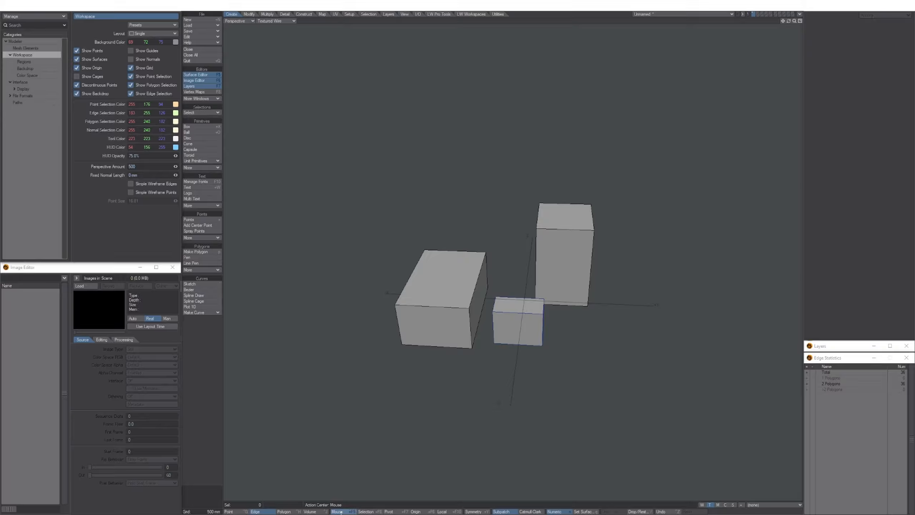
Cycle Action Center through Selection, Pivot and Mouse, then delete all three boxes.
click(364, 512)
click(387, 512)
click(337, 512)
alt+shift+drag(442, 226, 459, 239)
alt+drag(535, 331, 536, 240)
key(Delete)
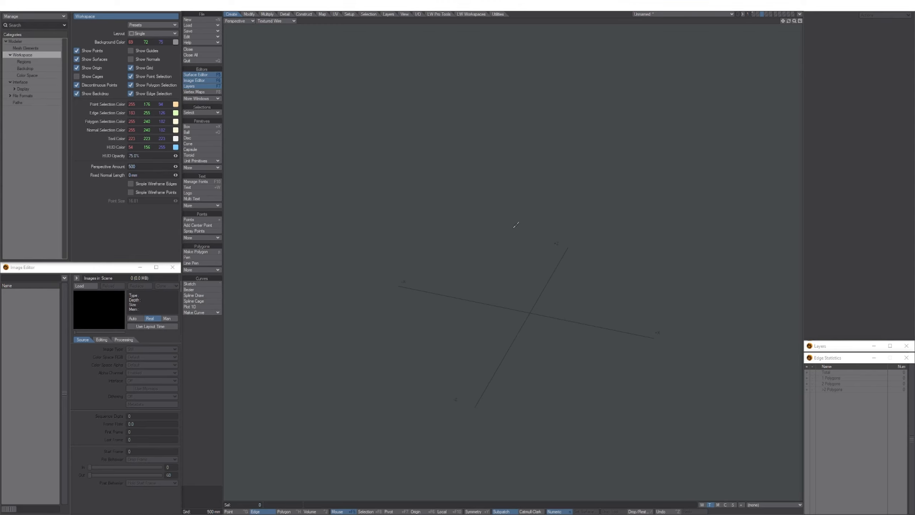
Undo and redo the deletion, then make empty layer 5 the working layer.
key(ctrl+z)
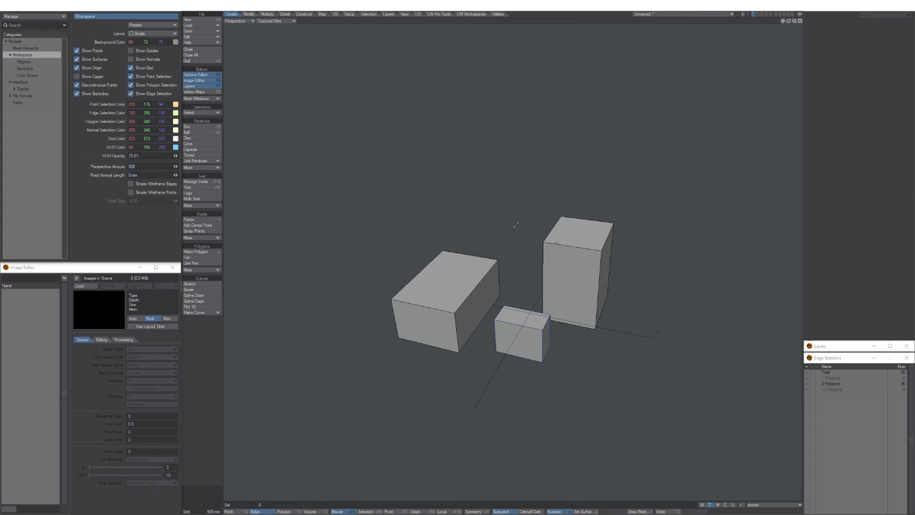
key(ctrl+shift+z)
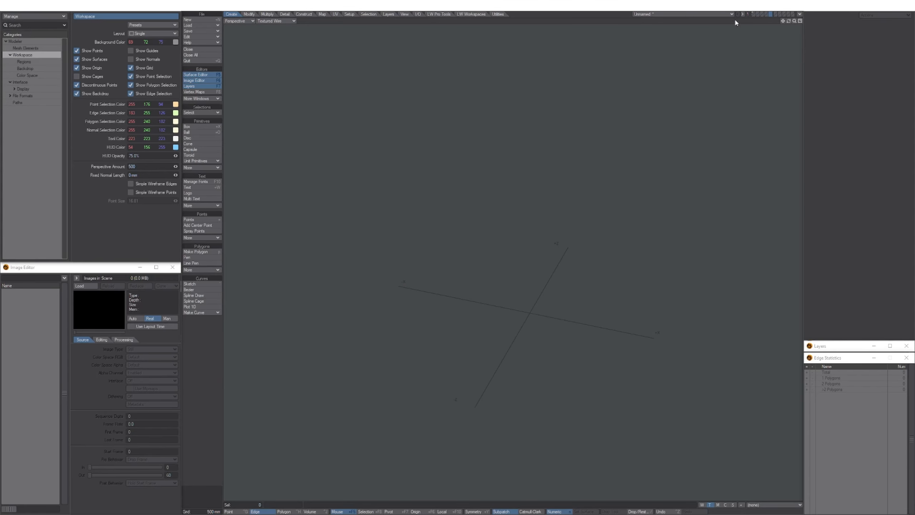
key(1)
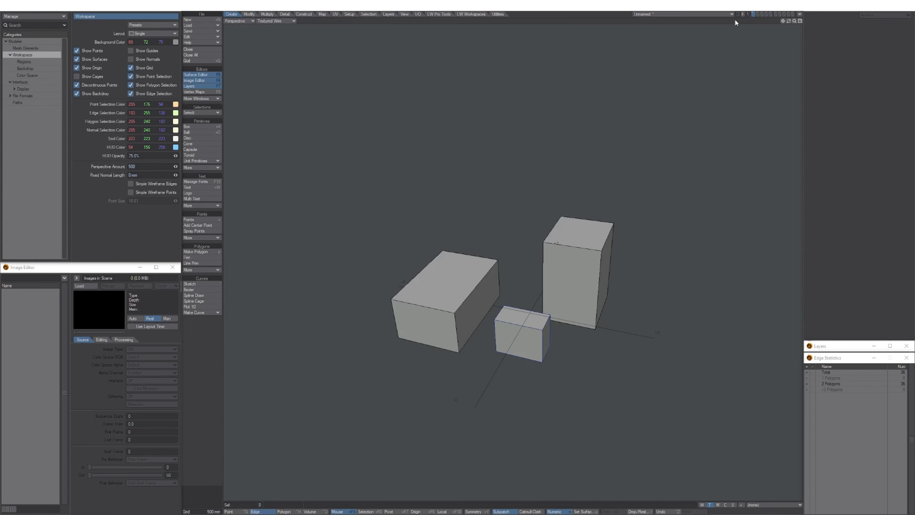
alt+shift+drag(462, 276, 465, 263)
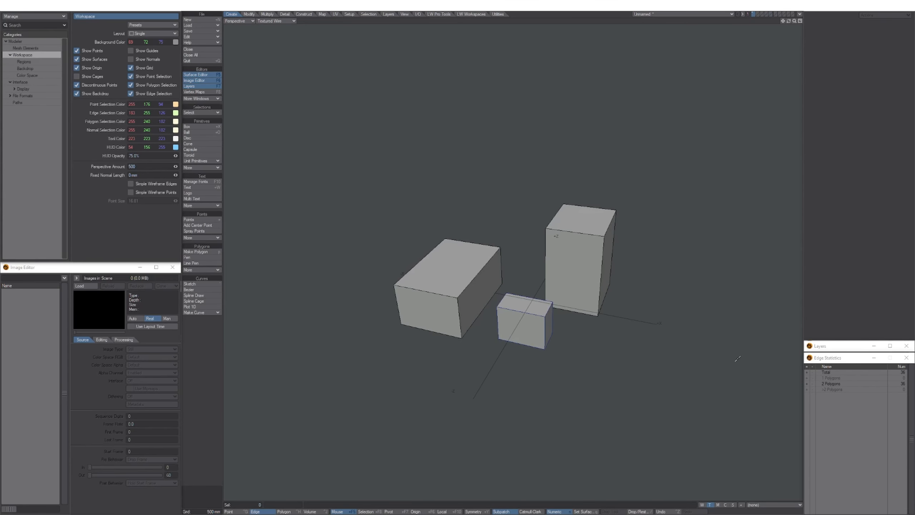
click(840, 351)
click(819, 360)
click(836, 378)
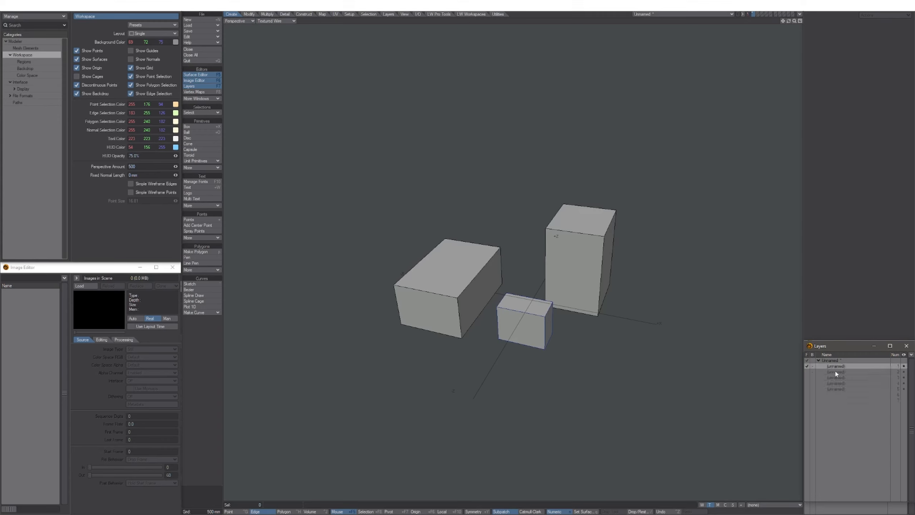
click(836, 389)
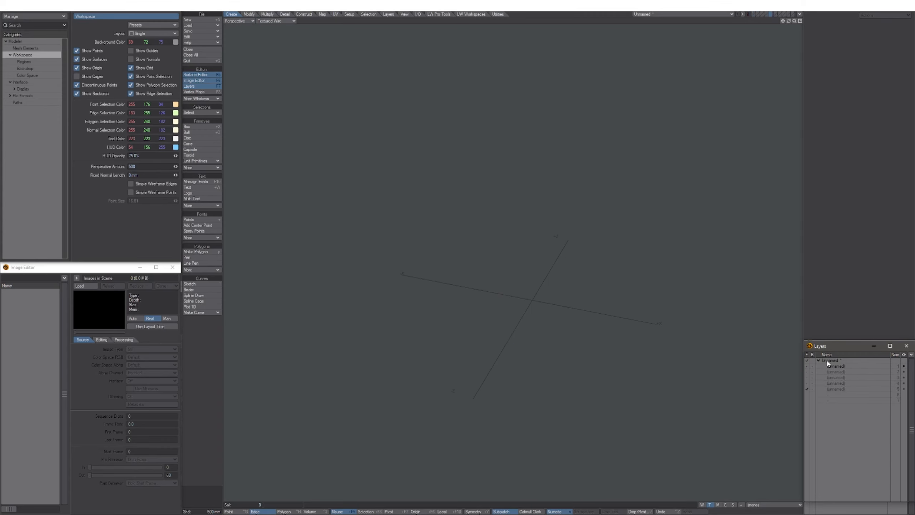
Open the statistics panel and switch to polygon mode so it shows polygon statistics.
key(w)
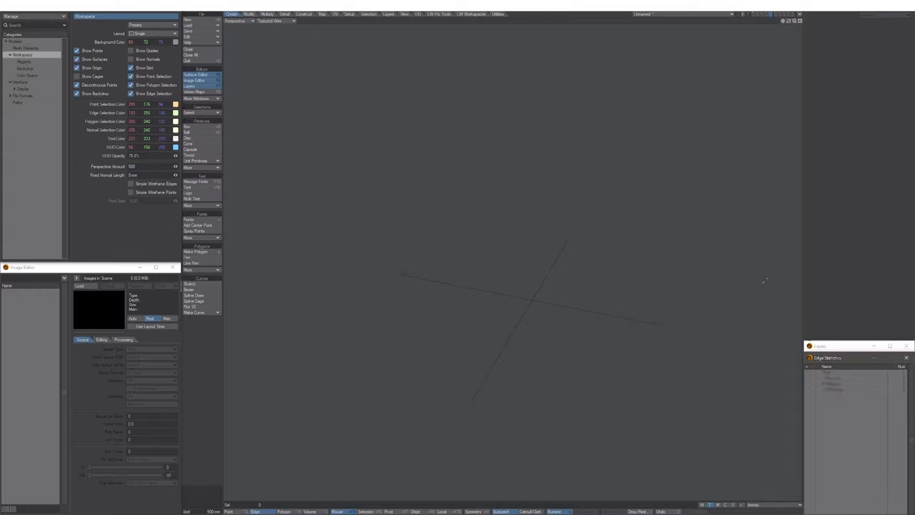
click(837, 348)
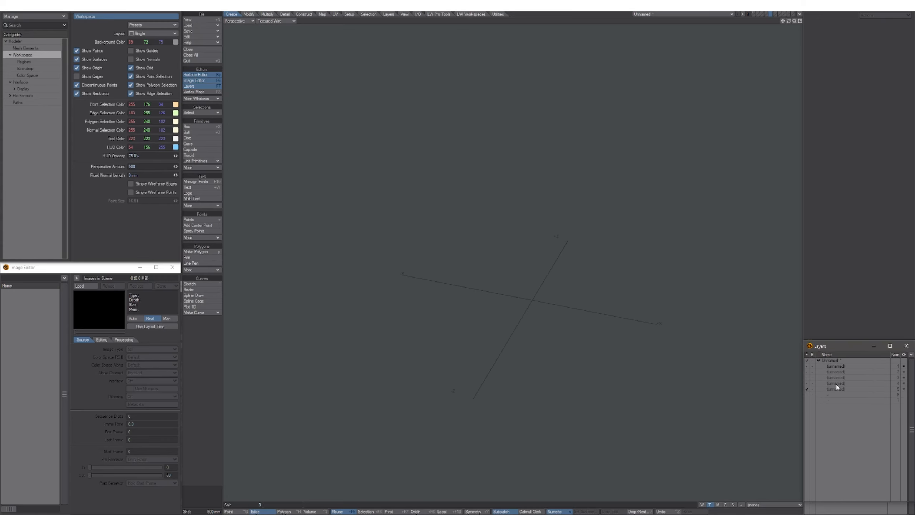
key(w)
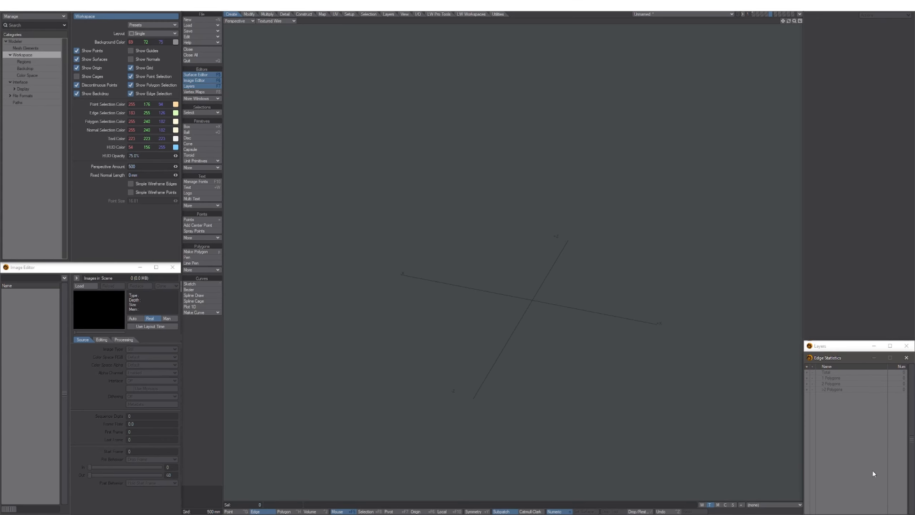
key(ctrl+h)
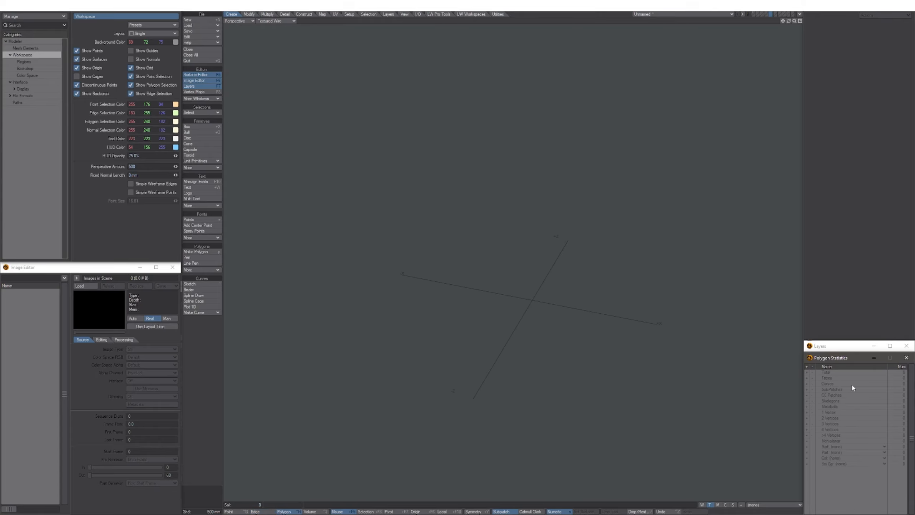
click(829, 349)
key(w)
Resize the panels and stack Polygon Statistics over the Layers list.
drag(831, 352, 864, 438)
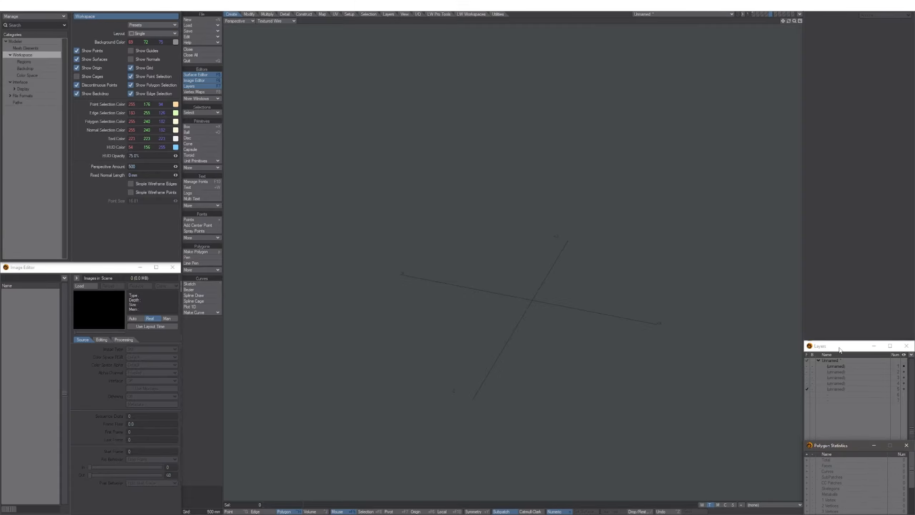
drag(839, 351, 836, 286)
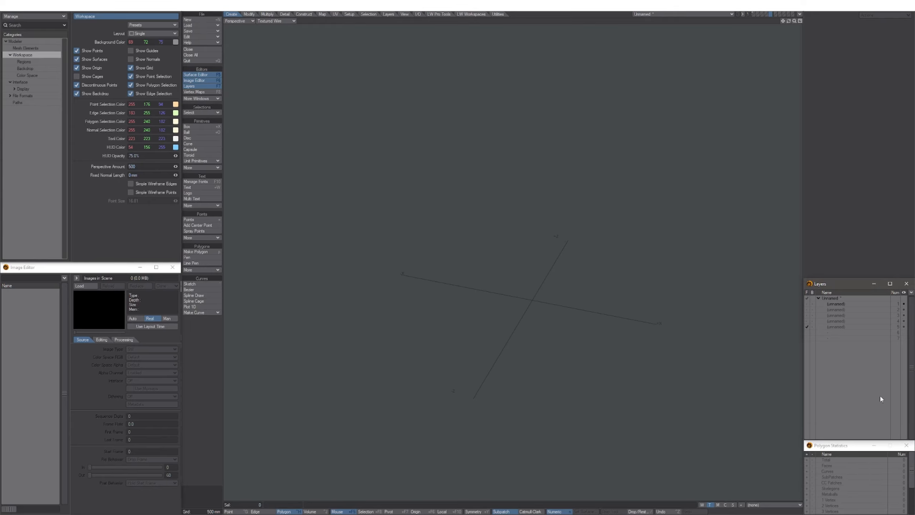
drag(835, 285, 836, 347)
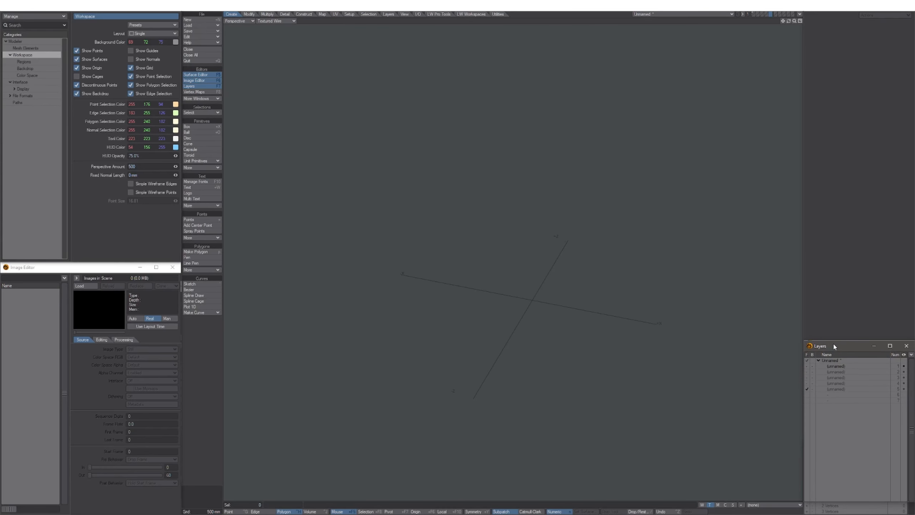
click(860, 513)
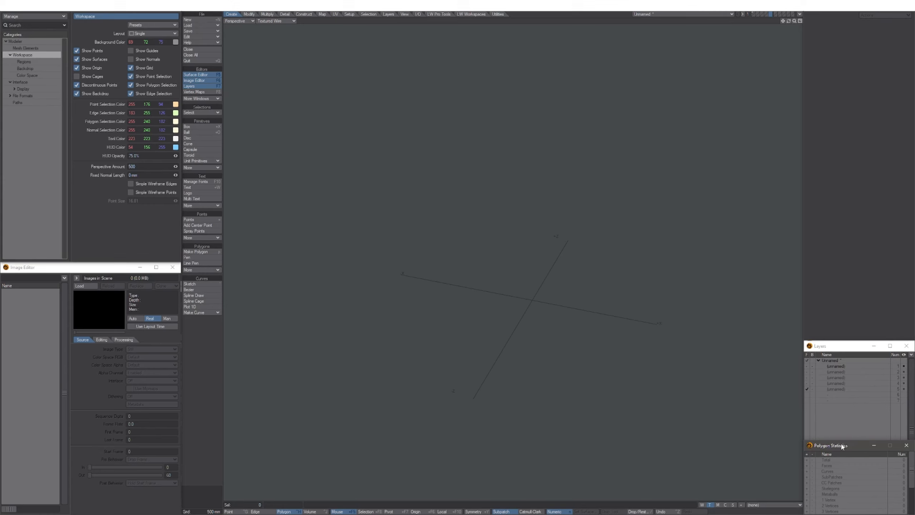
drag(842, 446, 833, 353)
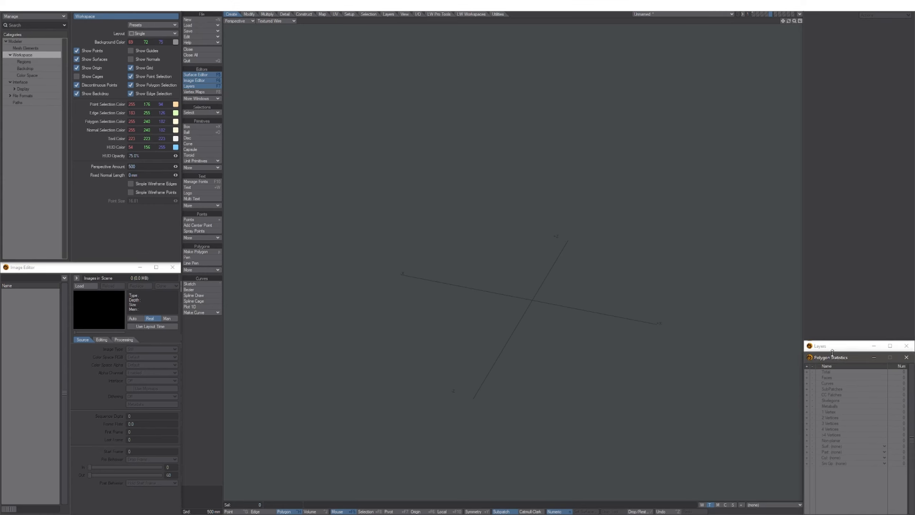
click(836, 348)
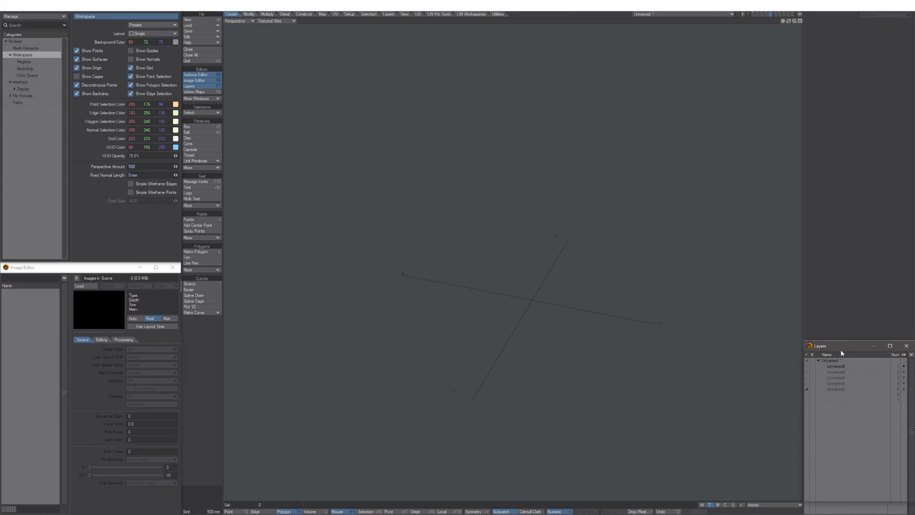
click(856, 512)
click(831, 349)
click(854, 512)
click(844, 216)
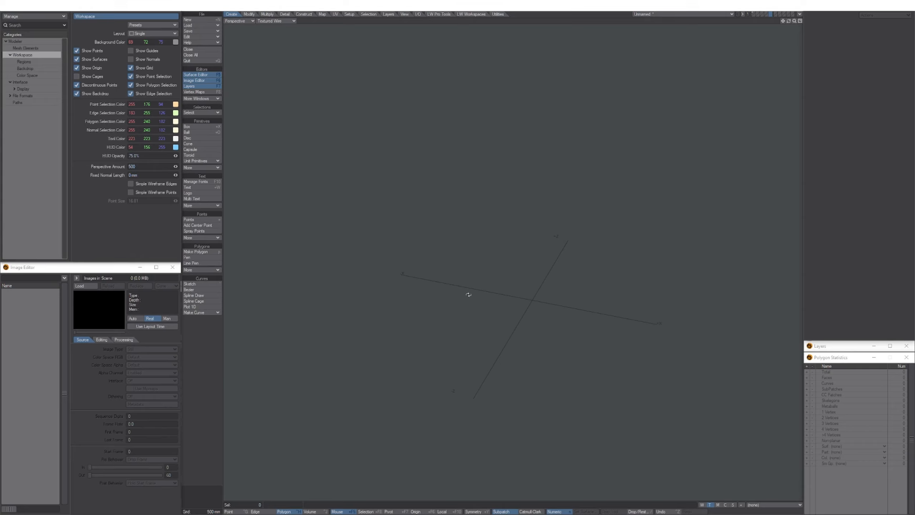
Draw a tall box in the Perspective view.
alt+drag(468, 295, 474, 292)
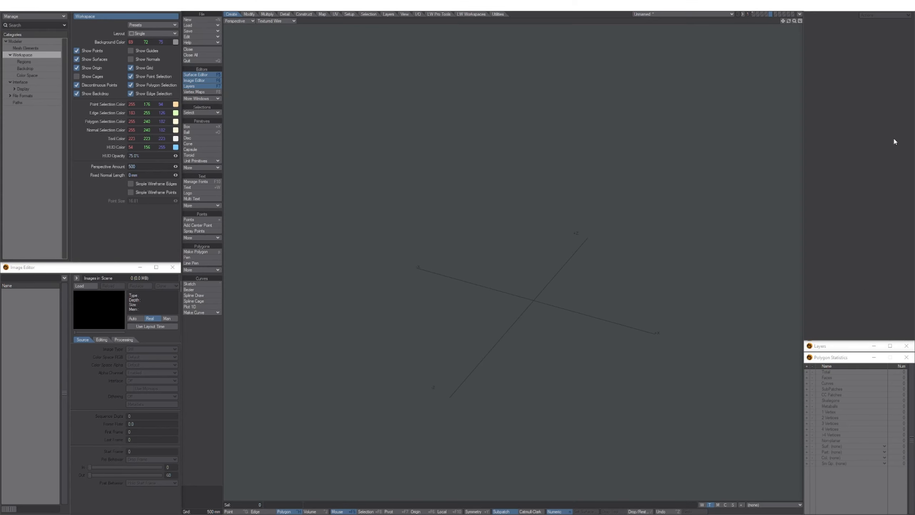
click(196, 127)
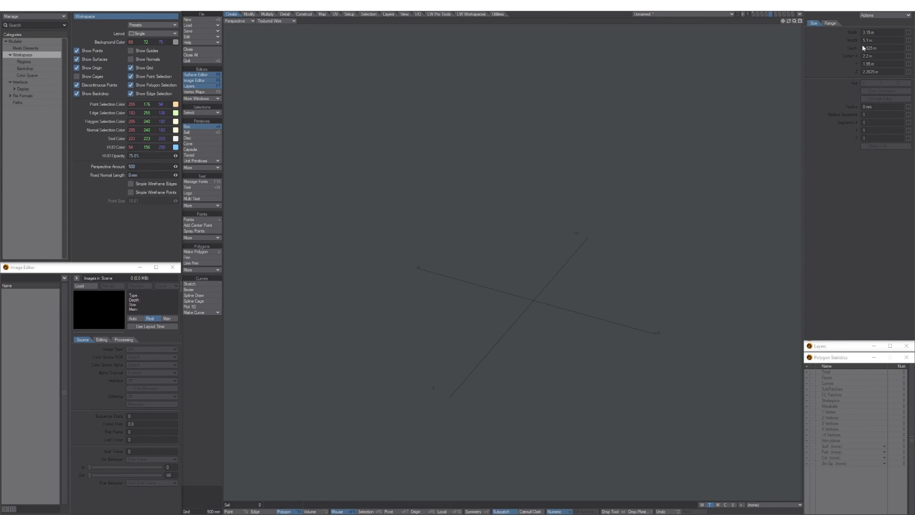
drag(471, 191, 616, 376)
drag(617, 376, 588, 391)
Add a 24-sided cone above the box and drop the tool.
click(191, 133)
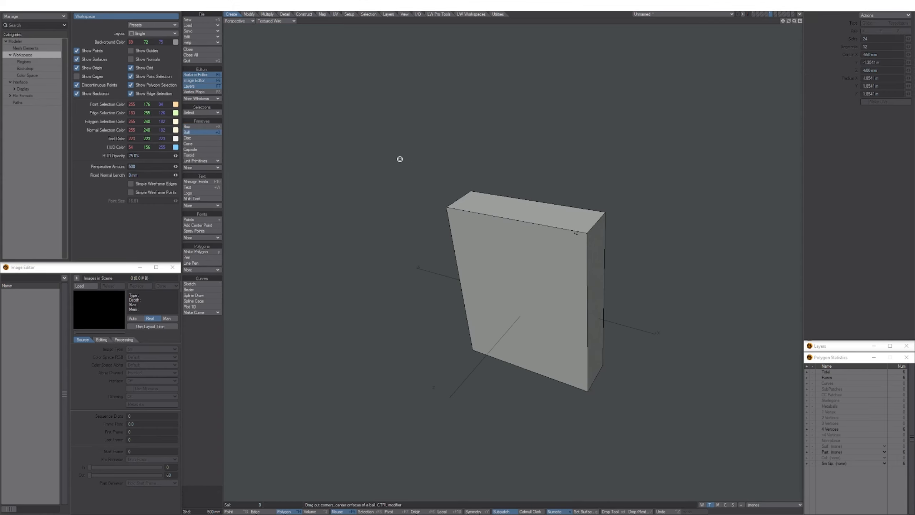
click(197, 138)
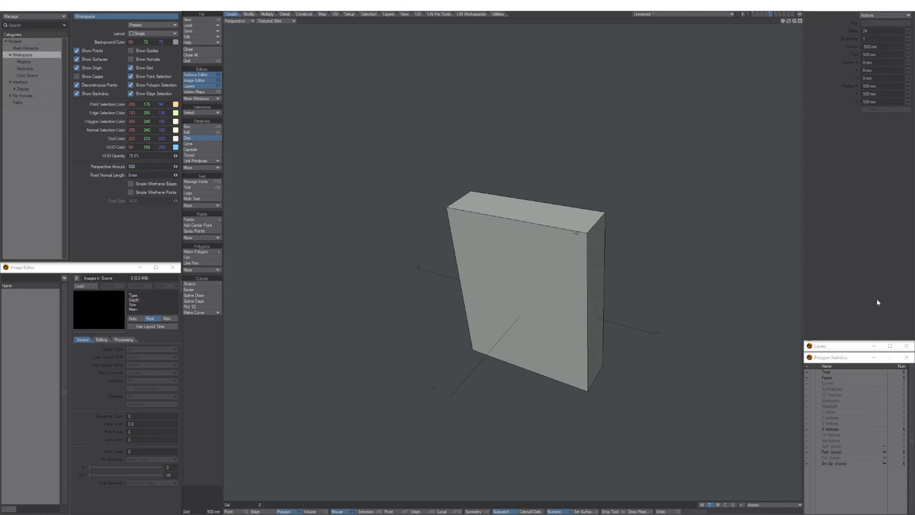
click(195, 144)
drag(570, 121, 414, 185)
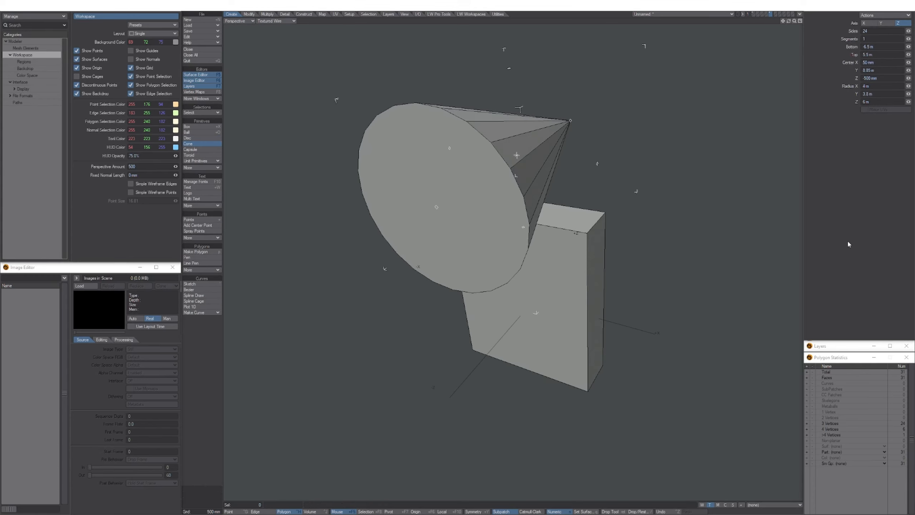
alt+drag(705, 304, 439, 284)
alt+shift+drag(438, 284, 449, 240)
key(space)
scroll(501, 332, down, 3)
alt+shift+drag(403, 210, 400, 229)
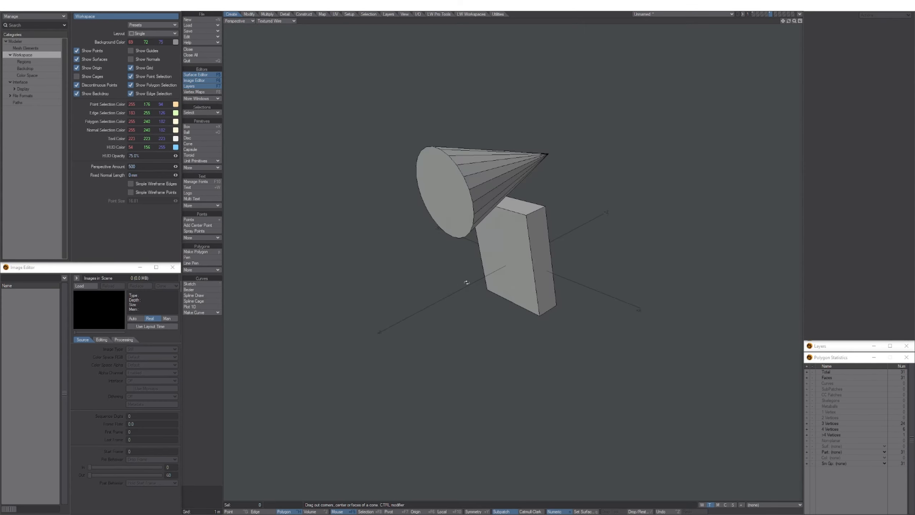
alt+drag(467, 283, 498, 237)
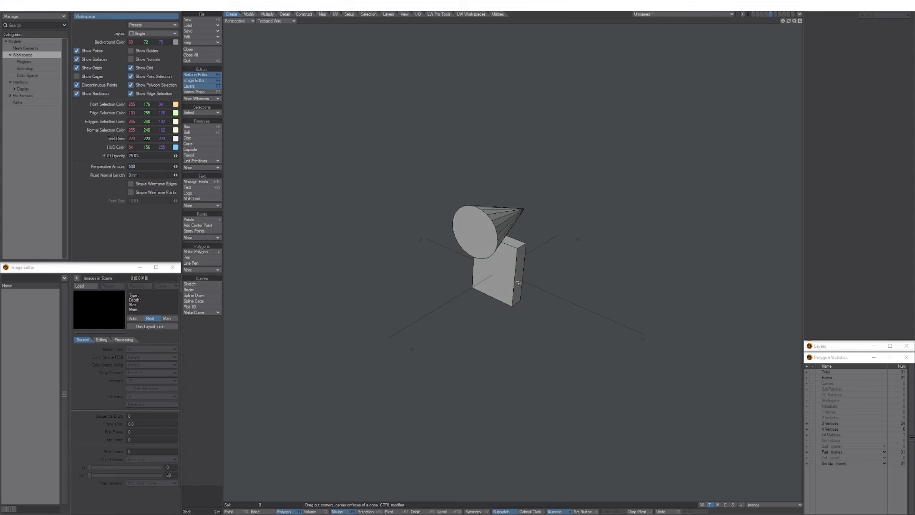
mouse_move(501, 253)
alt+shift+mouse_down()
mouse_move(476, 246)
mouse_move(495, 259)
alt+shift+mouse_up()
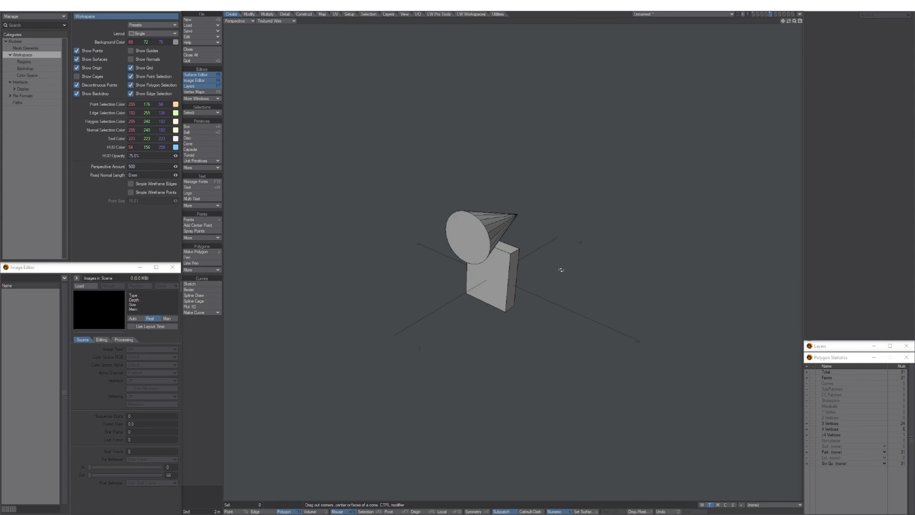
alt+drag(441, 234, 442, 271)
click(201, 263)
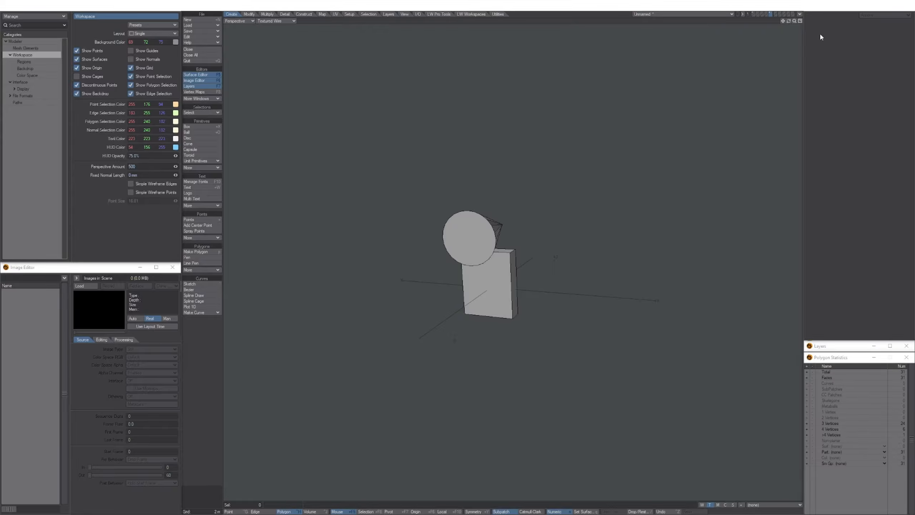
mouse_move(846, 6)
mouse_down()
mouse_move(643, 40)
mouse_move(851, 5)
mouse_move(844, 3)
mouse_up()
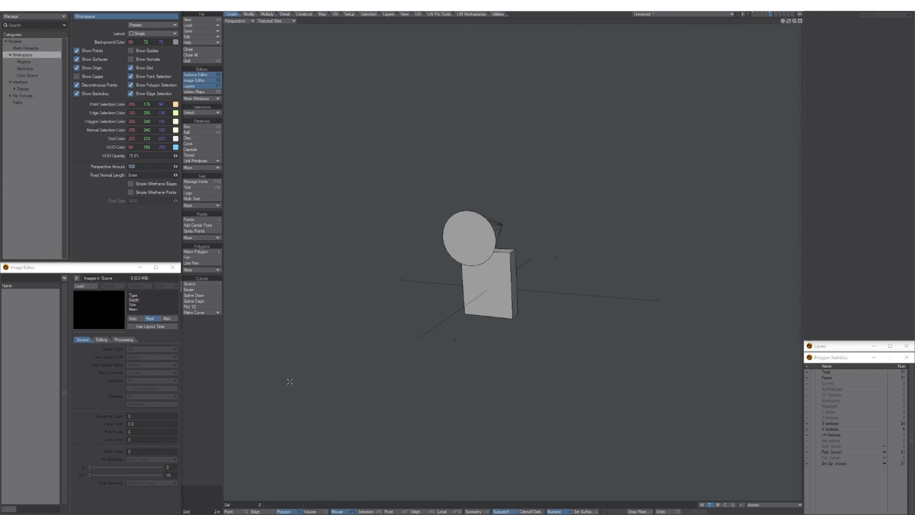
mouse_move(101, 269)
mouse_down()
mouse_move(108, 272)
mouse_move(99, 268)
mouse_up()
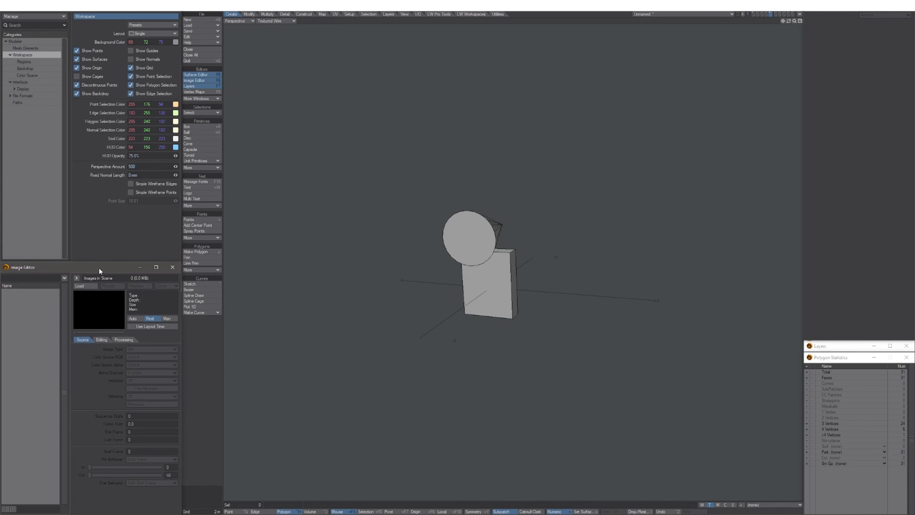
alt+drag(608, 347, 537, 294)
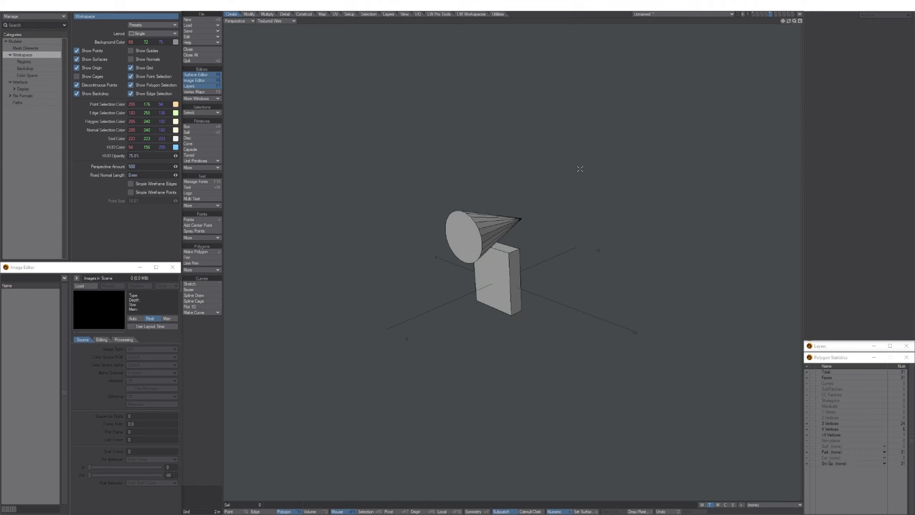
ctrl+alt+drag(541, 218, 567, 244)
alt+shift+drag(555, 234, 593, 233)
alt+shift+drag(514, 204, 637, 264)
alt+drag(500, 253, 511, 268)
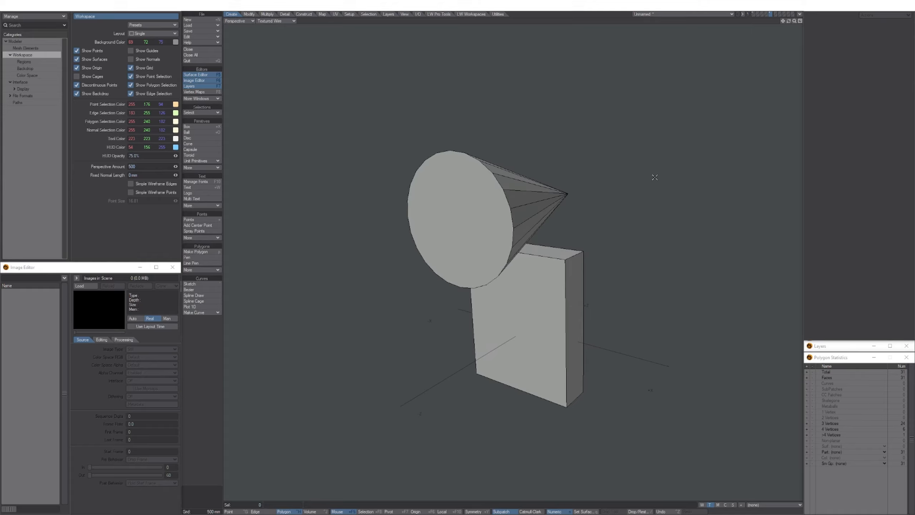
ctrl+alt+drag(599, 213, 613, 232)
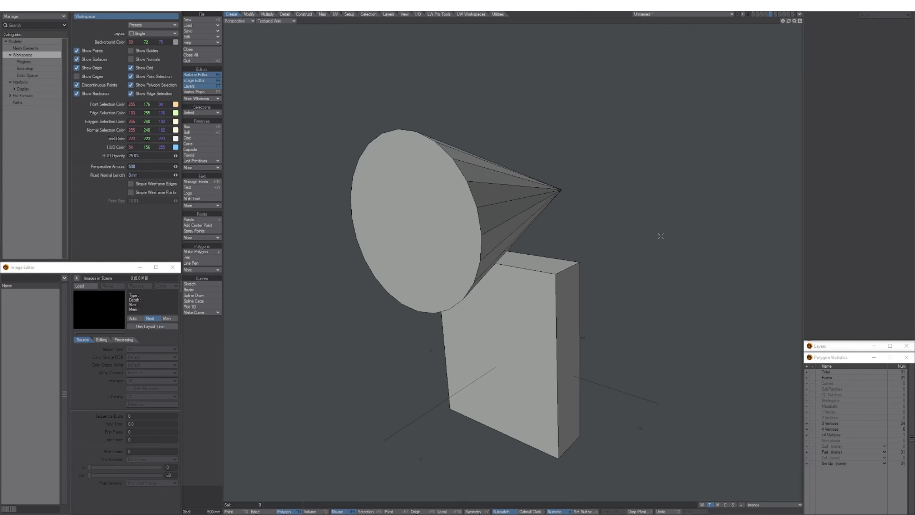